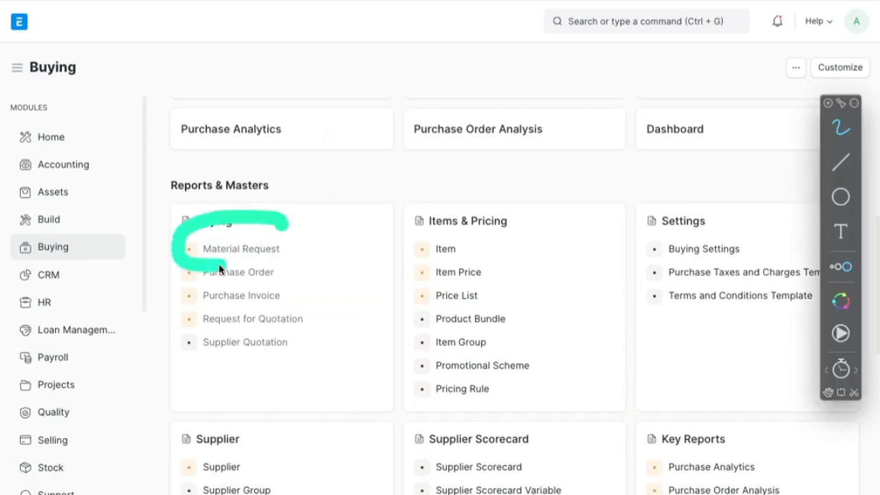
- Point out the Material Request link in the Buying card with temporary pen arrows
{"action": "left_click_drag", "start_coordinate": [318, 300], "coordinate": [310, 294]}
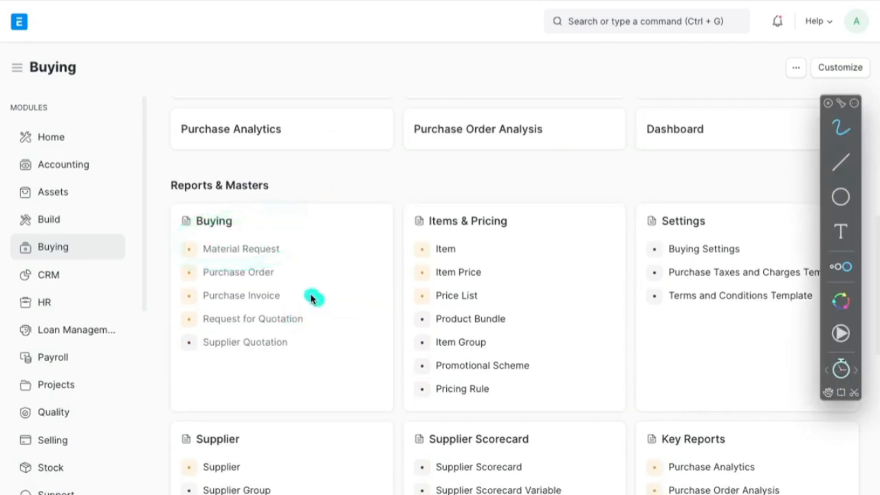
{"action": "left_click_drag", "start_coordinate": [292, 252], "coordinate": [357, 228]}
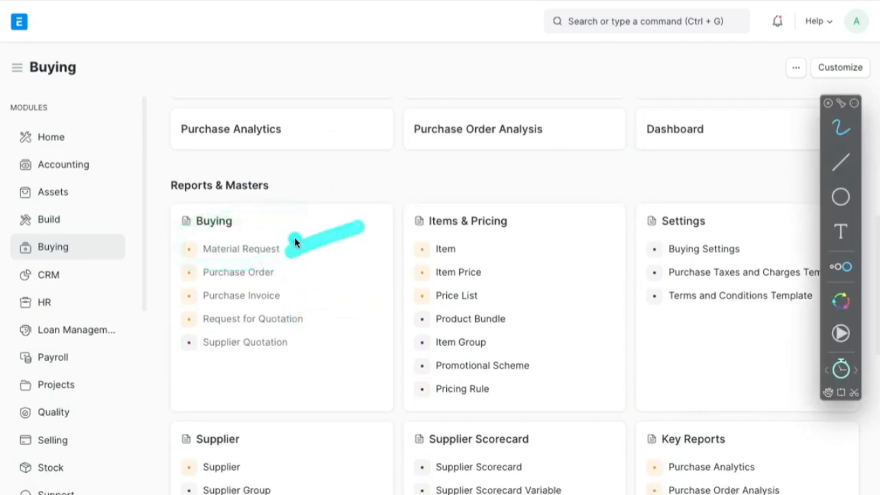
{"action": "left_click_drag", "start_coordinate": [302, 226], "coordinate": [364, 252]}
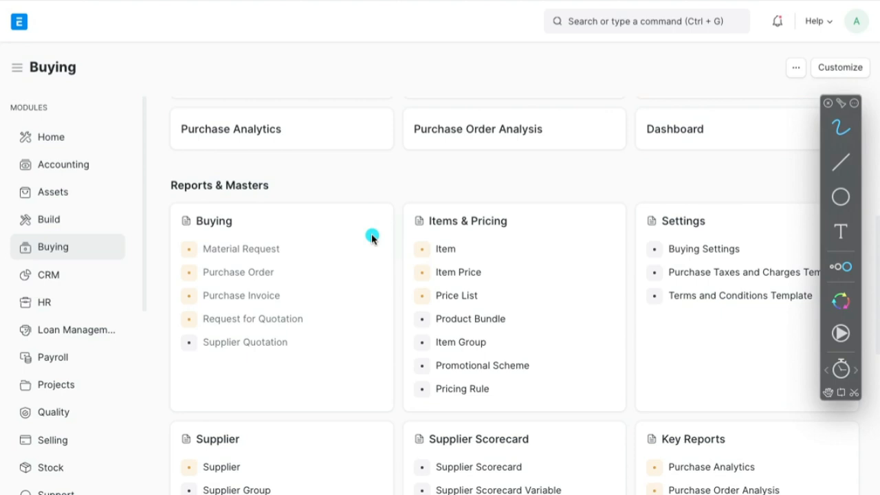
{"action": "left_click_drag", "start_coordinate": [297, 249], "coordinate": [384, 219]}
{"action": "mouse_move", "coordinate": [300, 224]}
{"action": "left_mouse_down"}
{"action": "mouse_move", "coordinate": [291, 246]}
{"action": "mouse_move", "coordinate": [353, 243]}
{"action": "left_mouse_up"}
{"action": "left_click_drag", "start_coordinate": [300, 249], "coordinate": [353, 222]}
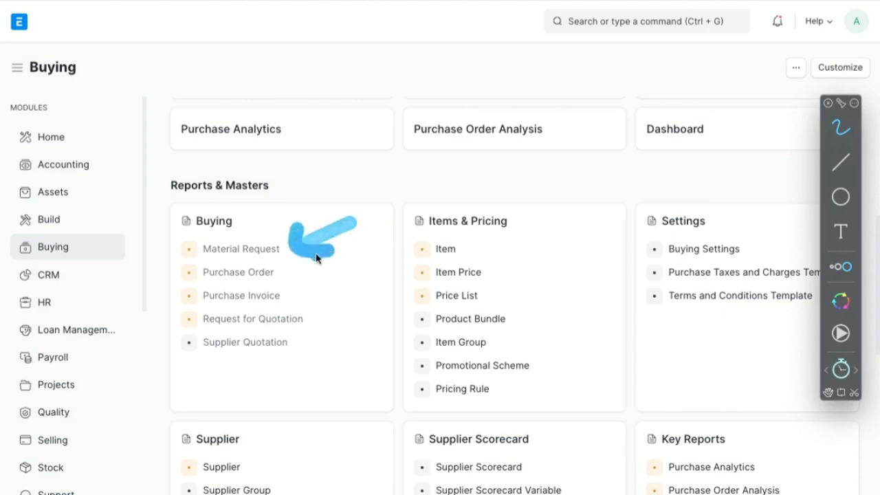
{"action": "mouse_move", "coordinate": [300, 277]}
{"action": "left_mouse_down"}
{"action": "mouse_move", "coordinate": [296, 268]}
{"action": "mouse_move", "coordinate": [317, 347]}
{"action": "left_mouse_up"}
{"action": "left_click_drag", "start_coordinate": [303, 239], "coordinate": [383, 216]}
{"action": "left_click_drag", "start_coordinate": [302, 224], "coordinate": [353, 245]}
- Point out the Request for Quotation link in the Buying card with temporary pen arrows
{"action": "left_click_drag", "start_coordinate": [304, 339], "coordinate": [396, 295]}
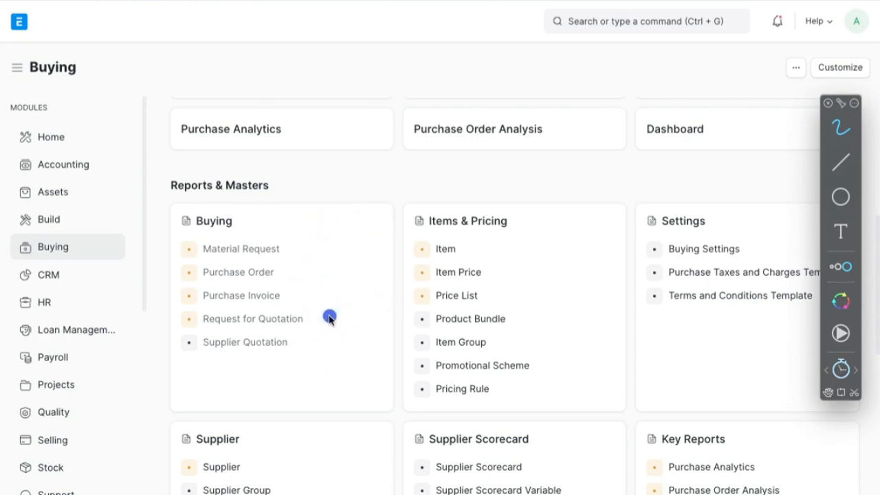
{"action": "left_click_drag", "start_coordinate": [328, 317], "coordinate": [401, 288]}
{"action": "left_click_drag", "start_coordinate": [330, 300], "coordinate": [317, 315]}
{"action": "left_click_drag", "start_coordinate": [326, 317], "coordinate": [395, 292]}
{"action": "mouse_move", "coordinate": [322, 300]}
{"action": "left_mouse_down"}
{"action": "mouse_move", "coordinate": [316, 311]}
{"action": "mouse_move", "coordinate": [378, 320]}
{"action": "left_mouse_up"}
{"action": "left_click_drag", "start_coordinate": [321, 314], "coordinate": [393, 293]}
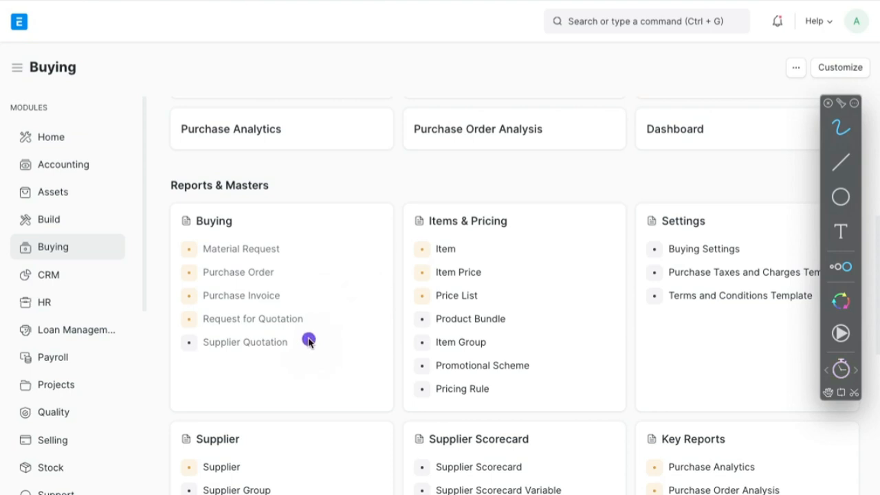
- Point out the Purchase Order link in the Buying card with temporary pen strokes
{"action": "left_click_drag", "start_coordinate": [296, 274], "coordinate": [404, 239]}
{"action": "mouse_move", "coordinate": [302, 265]}
{"action": "left_mouse_down"}
{"action": "mouse_move", "coordinate": [242, 253]}
{"action": "mouse_move", "coordinate": [273, 293]}
{"action": "mouse_move", "coordinate": [186, 282]}
{"action": "left_mouse_up"}
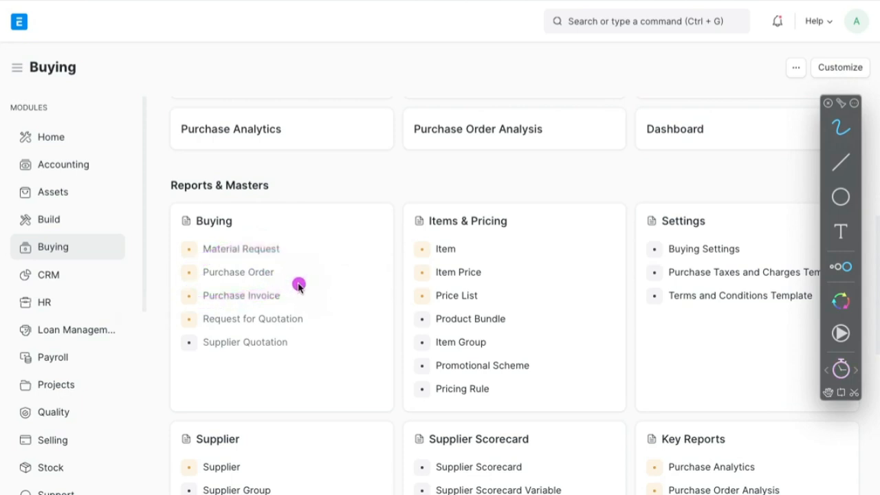
{"action": "mouse_move", "coordinate": [296, 285]}
{"action": "left_mouse_down"}
{"action": "mouse_move", "coordinate": [188, 285]}
{"action": "mouse_move", "coordinate": [266, 308]}
{"action": "mouse_move", "coordinate": [298, 286]}
{"action": "mouse_move", "coordinate": [181, 292]}
{"action": "mouse_move", "coordinate": [294, 279]}
{"action": "left_mouse_up"}
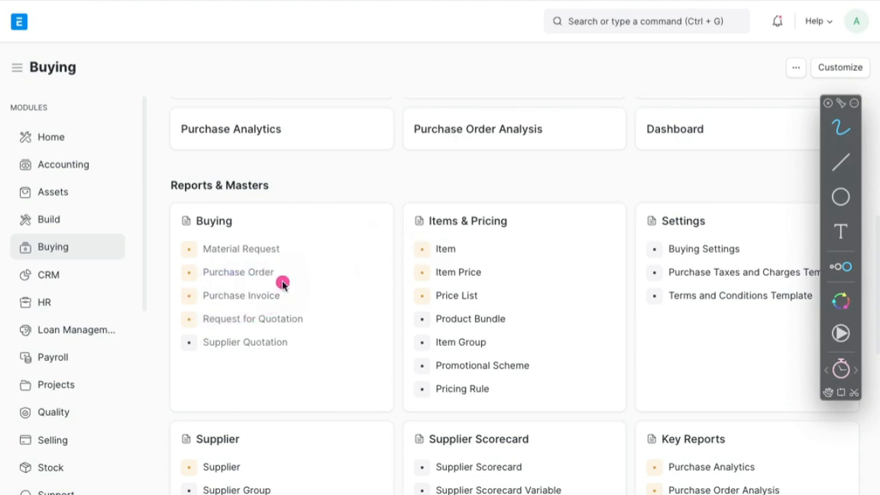
{"action": "mouse_move", "coordinate": [276, 286]}
{"action": "left_mouse_down"}
{"action": "mouse_move", "coordinate": [205, 288]}
{"action": "mouse_move", "coordinate": [273, 299]}
{"action": "left_mouse_up"}
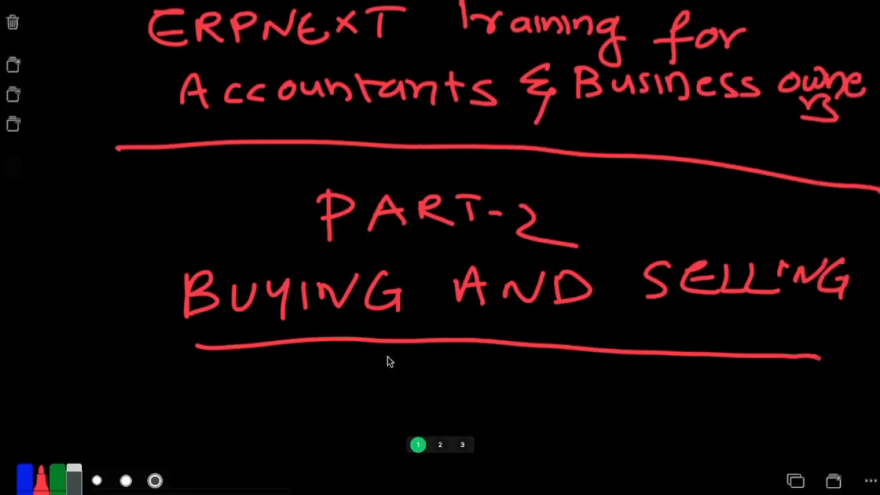
- Check pages 2 and 3 of the whiteboard and leave page 2 open
{"action": "left_click", "coordinate": [440, 445]}
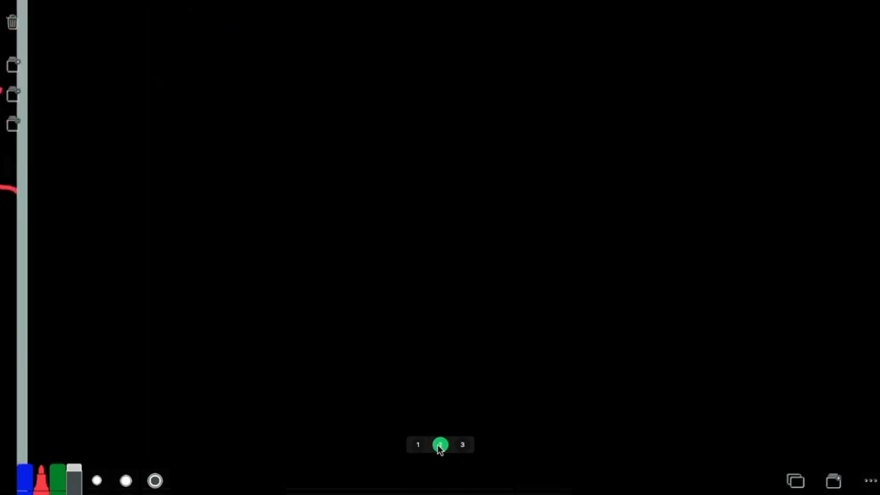
{"action": "left_click", "coordinate": [464, 448]}
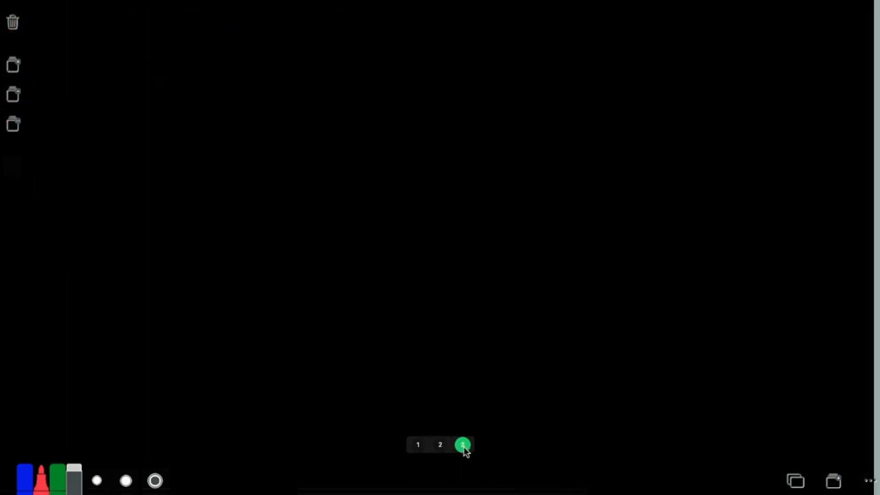
{"action": "left_click", "coordinate": [440, 446]}
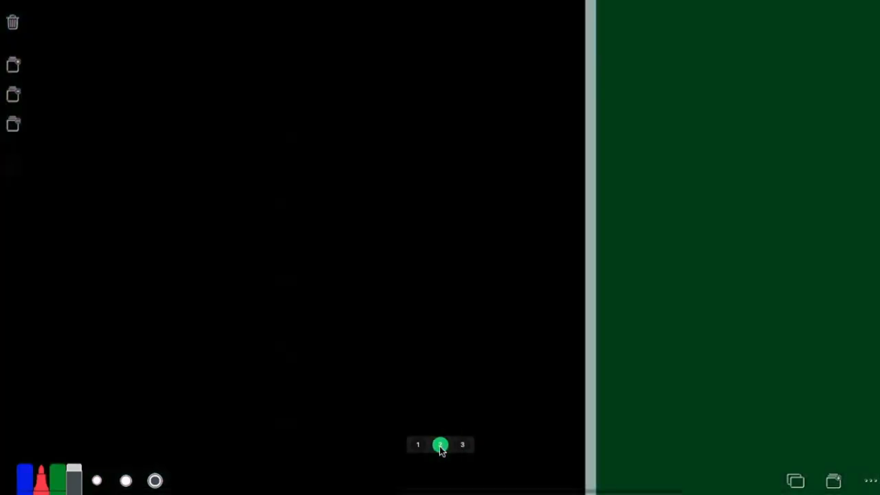
- Return to the ERPNext Buying workspace and circle Purchase Order and Purchase Invoice with the annotation pen
{"action": "key", "text": "ctrl+Left"}
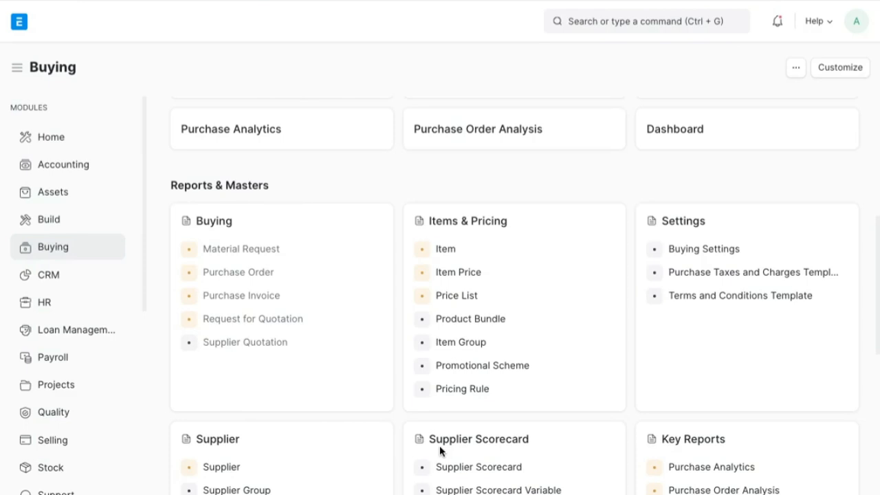
{"action": "key", "text": "alt+Tab"}
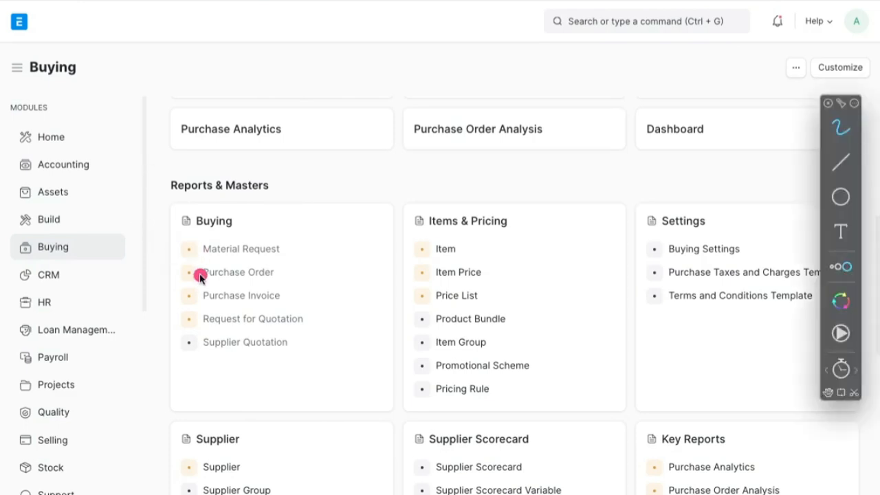
{"action": "left_click_drag", "start_coordinate": [206, 249], "coordinate": [320, 234]}
{"action": "left_click_drag", "start_coordinate": [195, 280], "coordinate": [291, 257]}
{"action": "mouse_move", "coordinate": [279, 268]}
{"action": "left_mouse_down"}
{"action": "mouse_move", "coordinate": [189, 302]}
{"action": "mouse_move", "coordinate": [303, 282]}
{"action": "left_mouse_up"}
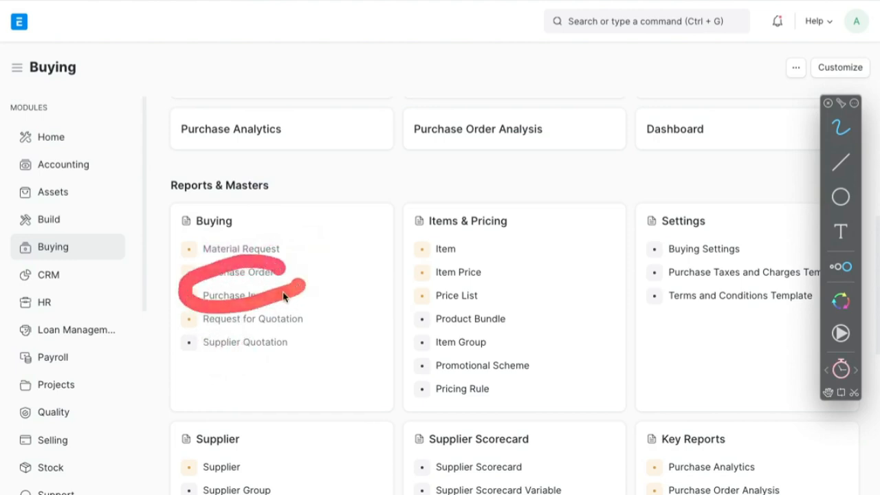
- Strike through Material Request, Request for Quotation and Supplier Quotation, and point at Purchase Order and Purchase Invoice with the annotation pen
{"action": "left_click_drag", "start_coordinate": [199, 255], "coordinate": [267, 253]}
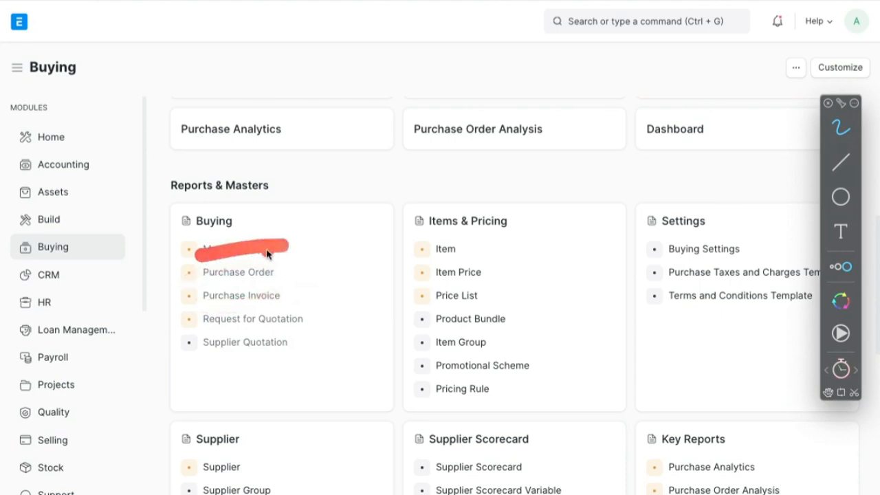
{"action": "left_click_drag", "start_coordinate": [200, 318], "coordinate": [315, 317]}
{"action": "left_click_drag", "start_coordinate": [195, 347], "coordinate": [288, 339]}
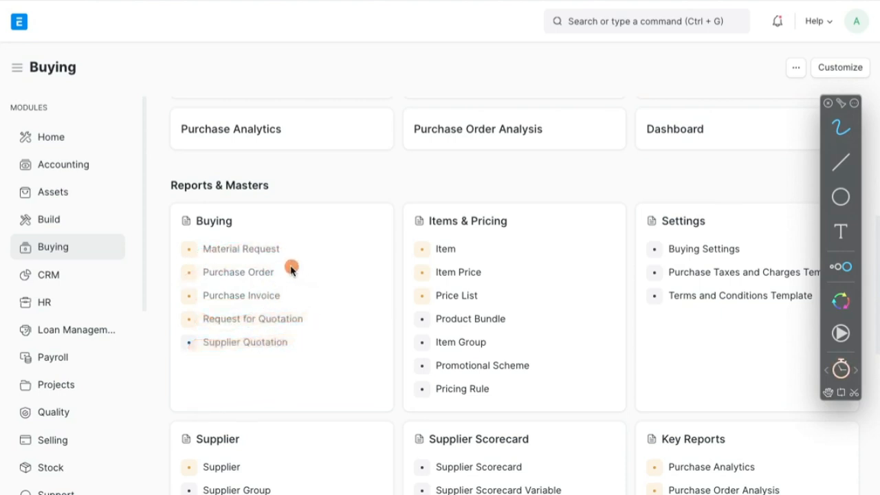
{"action": "left_click_drag", "start_coordinate": [291, 270], "coordinate": [352, 257]}
{"action": "left_click_drag", "start_coordinate": [289, 298], "coordinate": [370, 292]}
- Switch to page 2 of the whiteboard and handwrite the first line "1 - PO to Supplier" in red
{"action": "key", "text": "ctrl+Right"}
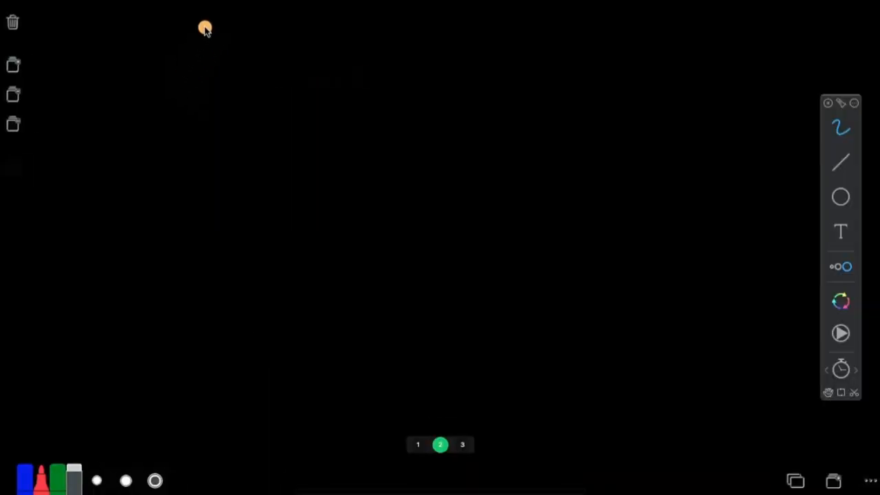
{"action": "key", "text": "Escape"}
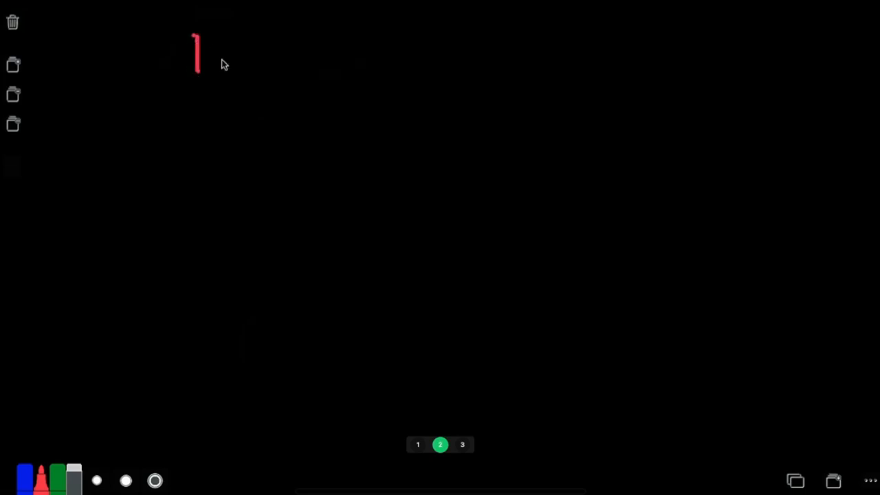
{"action": "mouse_move", "coordinate": [221, 59]}
{"action": "left_mouse_down"}
{"action": "mouse_move", "coordinate": [246, 58]}
{"action": "mouse_move", "coordinate": [290, 77]}
{"action": "left_mouse_up"}
{"action": "left_click_drag", "start_coordinate": [287, 43], "coordinate": [289, 64]}
{"action": "left_click_drag", "start_coordinate": [347, 46], "coordinate": [355, 46]}
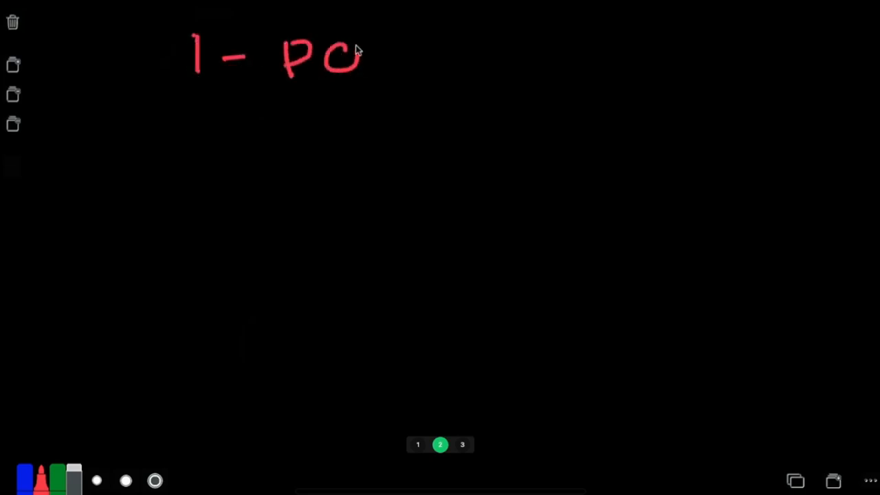
{"action": "left_click_drag", "start_coordinate": [430, 31], "coordinate": [433, 71]}
{"action": "left_click_drag", "start_coordinate": [420, 49], "coordinate": [411, 56]}
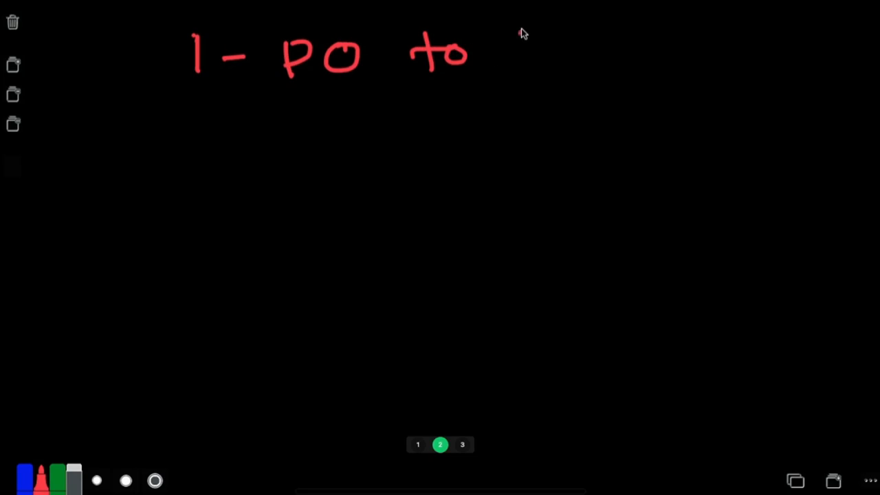
{"action": "left_click_drag", "start_coordinate": [595, 77], "coordinate": [615, 51]}
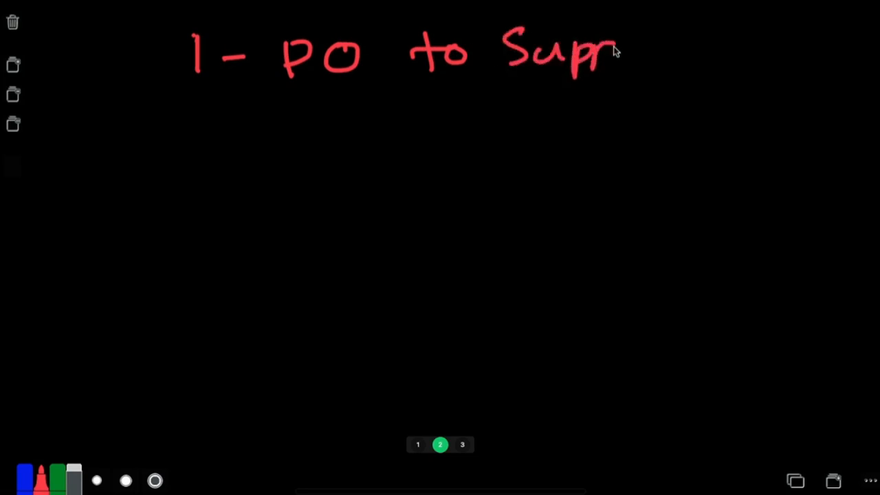
{"action": "left_click_drag", "start_coordinate": [680, 53], "coordinate": [694, 40]}
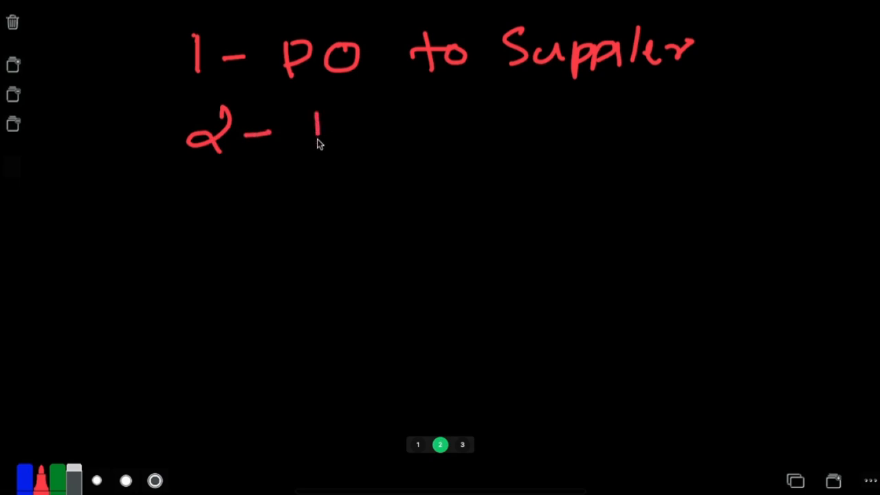
- Handwrite "PI From Supplier" as item 2 of the red list
{"action": "left_click_drag", "start_coordinate": [318, 142], "coordinate": [317, 152]}
{"action": "mouse_move", "coordinate": [319, 115]}
{"action": "left_mouse_down"}
{"action": "mouse_move", "coordinate": [322, 134]}
{"action": "mouse_move", "coordinate": [368, 145]}
{"action": "left_mouse_up"}
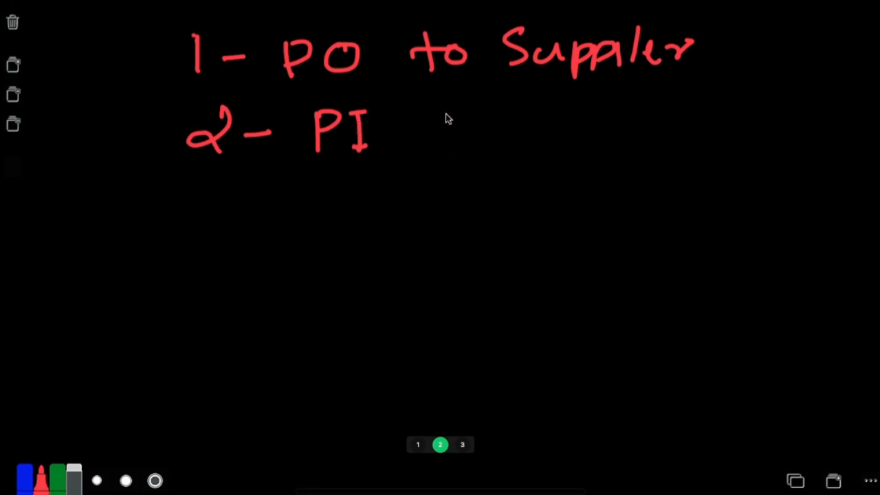
{"action": "mouse_move", "coordinate": [443, 113]}
{"action": "left_mouse_down"}
{"action": "mouse_move", "coordinate": [467, 107]}
{"action": "mouse_move", "coordinate": [492, 131]}
{"action": "left_mouse_up"}
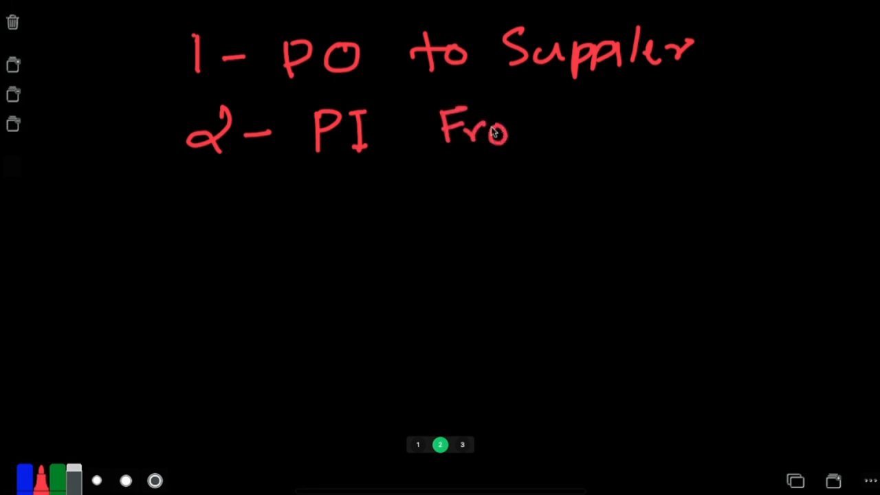
{"action": "mouse_move", "coordinate": [618, 106]}
{"action": "left_mouse_down"}
{"action": "mouse_move", "coordinate": [632, 126]}
{"action": "mouse_move", "coordinate": [656, 131]}
{"action": "mouse_move", "coordinate": [696, 115]}
{"action": "mouse_move", "coordinate": [714, 130]}
{"action": "mouse_move", "coordinate": [765, 124]}
{"action": "mouse_move", "coordinate": [781, 109]}
{"action": "left_mouse_up"}
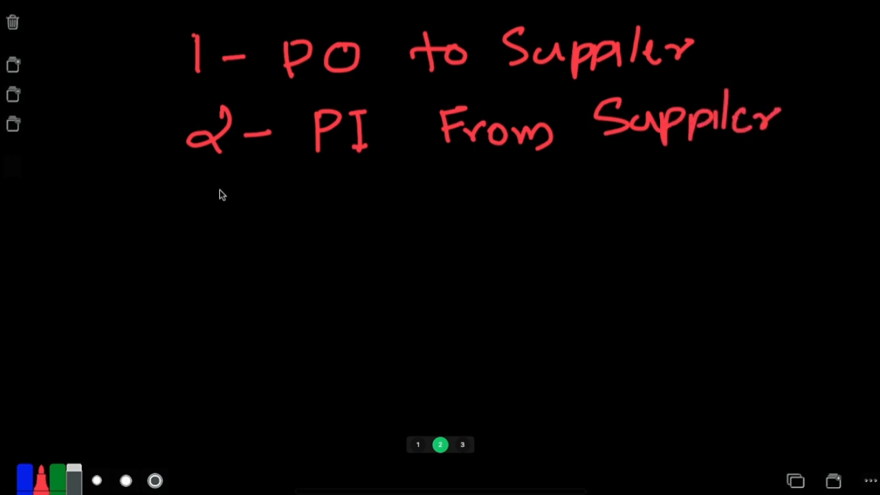
- Handwrite the third list line "3 - Payment" below the PI line
{"action": "mouse_move", "coordinate": [210, 178]}
{"action": "left_mouse_down"}
{"action": "mouse_move", "coordinate": [226, 200]}
{"action": "mouse_move", "coordinate": [205, 232]}
{"action": "left_mouse_up"}
{"action": "left_click_drag", "start_coordinate": [276, 220], "coordinate": [310, 215]}
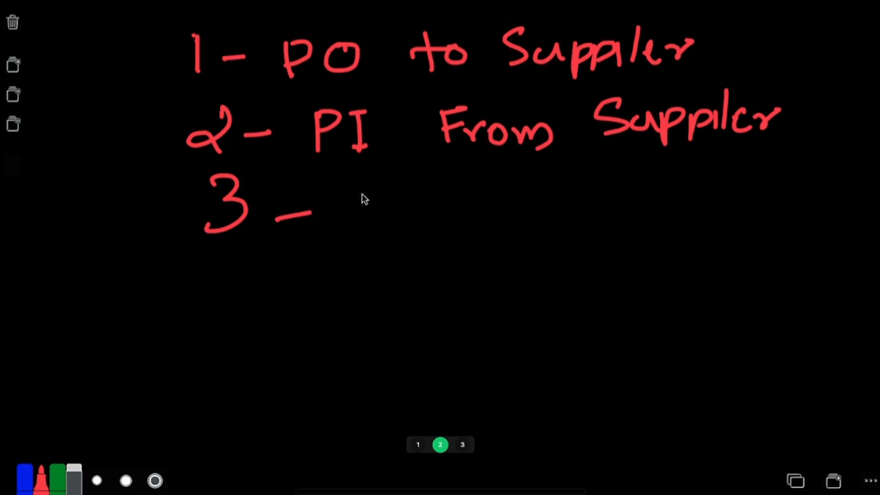
{"action": "left_click_drag", "start_coordinate": [348, 182], "coordinate": [353, 231]}
{"action": "mouse_move", "coordinate": [404, 207]}
{"action": "left_mouse_down"}
{"action": "mouse_move", "coordinate": [447, 241]}
{"action": "mouse_move", "coordinate": [483, 204]}
{"action": "mouse_move", "coordinate": [526, 199]}
{"action": "mouse_move", "coordinate": [581, 209]}
{"action": "mouse_move", "coordinate": [586, 195]}
{"action": "left_mouse_up"}
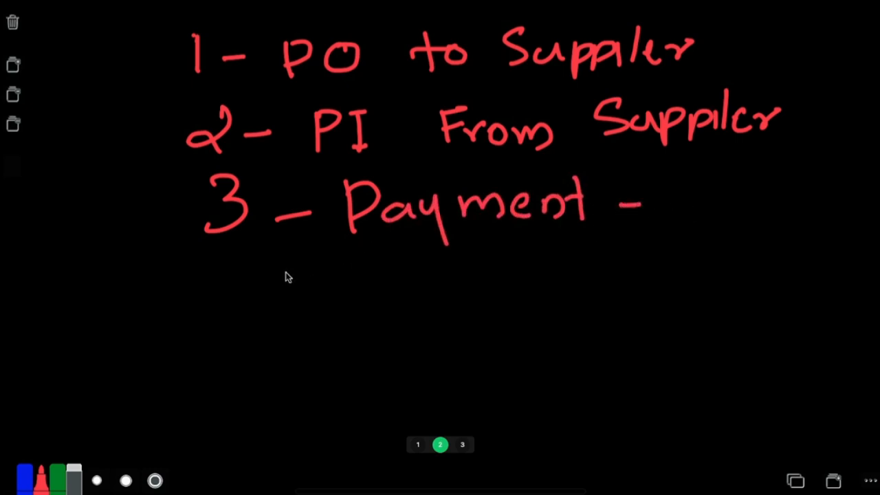
- Handwrite the fourth list line "4 - Recive Items" below the Payment line
{"action": "left_click_drag", "start_coordinate": [227, 287], "coordinate": [229, 323]}
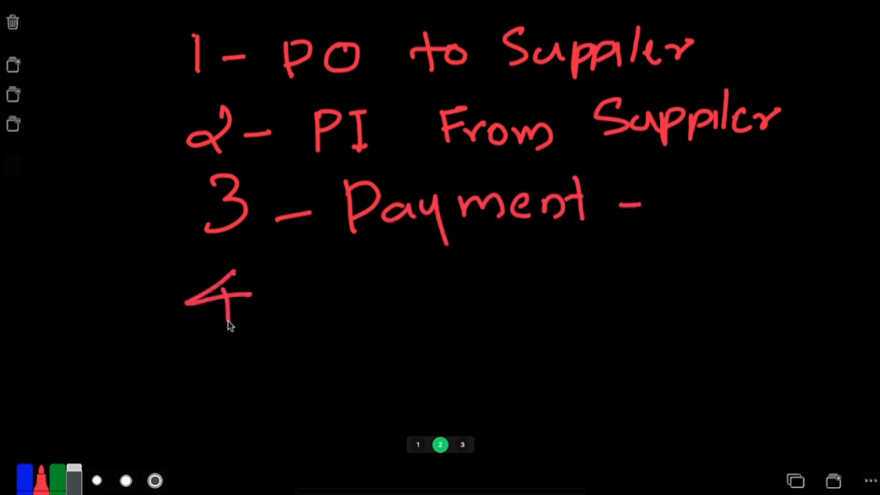
{"action": "left_click_drag", "start_coordinate": [283, 298], "coordinate": [325, 290]}
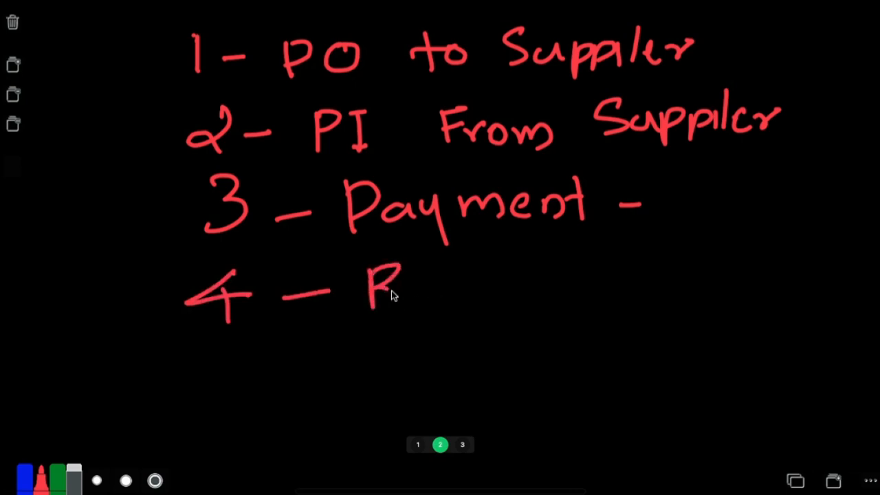
{"action": "left_click_drag", "start_coordinate": [415, 287], "coordinate": [421, 297]}
{"action": "left_click_drag", "start_coordinate": [500, 282], "coordinate": [525, 299]}
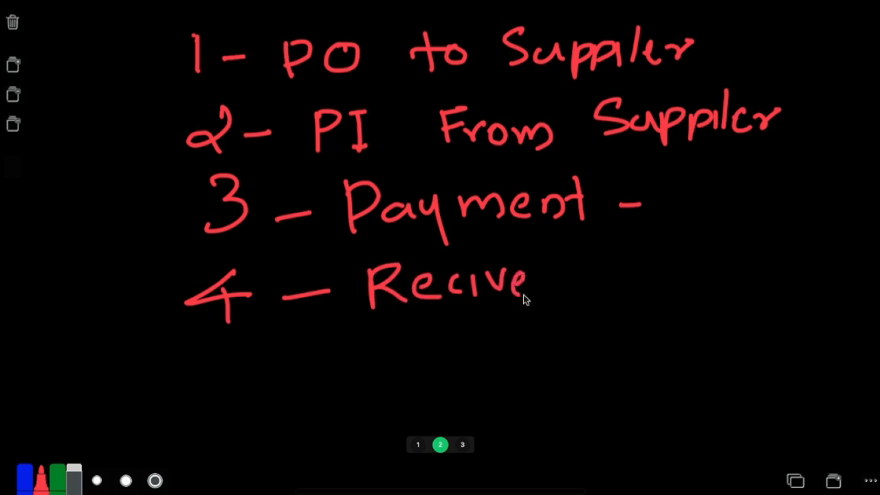
{"action": "left_click_drag", "start_coordinate": [593, 256], "coordinate": [594, 294]}
{"action": "left_click_drag", "start_coordinate": [619, 258], "coordinate": [620, 295]}
{"action": "mouse_move", "coordinate": [602, 269]}
{"action": "left_mouse_down"}
{"action": "mouse_move", "coordinate": [646, 268]}
{"action": "mouse_move", "coordinate": [666, 286]}
{"action": "mouse_move", "coordinate": [713, 275]}
{"action": "mouse_move", "coordinate": [721, 294]}
{"action": "left_mouse_up"}
{"action": "left_click_drag", "start_coordinate": [739, 261], "coordinate": [732, 298]}
- Handwrite the fifth list line starting "5 - B/L -" below the items line
{"action": "left_click_drag", "start_coordinate": [245, 351], "coordinate": [246, 382]}
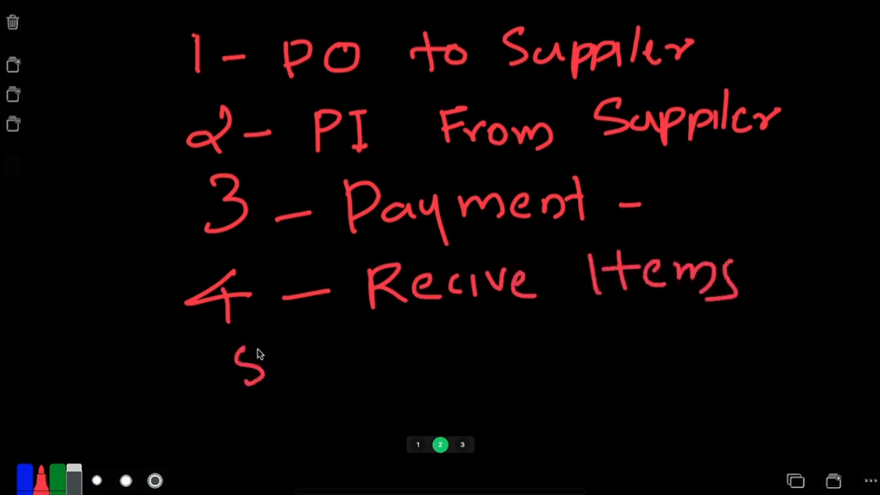
{"action": "left_click_drag", "start_coordinate": [331, 356], "coordinate": [340, 357]}
{"action": "left_click_drag", "start_coordinate": [375, 348], "coordinate": [383, 374]}
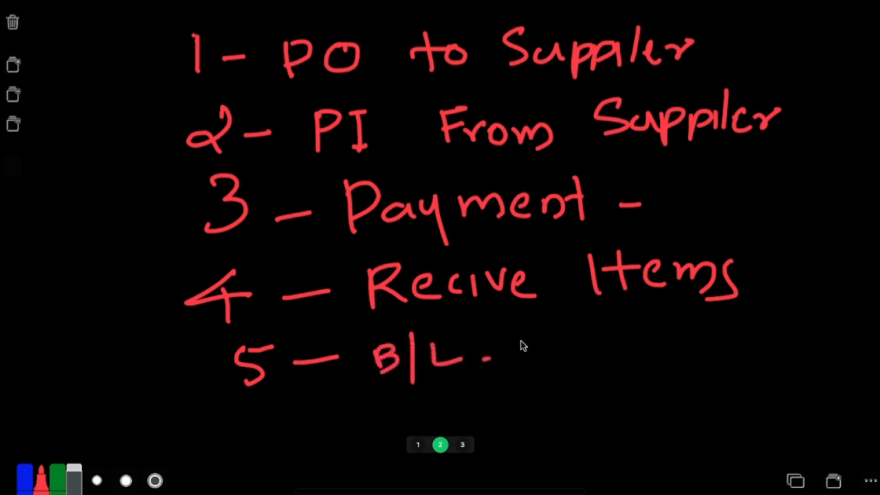
{"action": "left_click_drag", "start_coordinate": [521, 337], "coordinate": [527, 353]}
{"action": "mouse_move", "coordinate": [569, 321]}
{"action": "left_mouse_down"}
{"action": "mouse_move", "coordinate": [554, 363]}
{"action": "mouse_move", "coordinate": [609, 352]}
{"action": "left_mouse_up"}
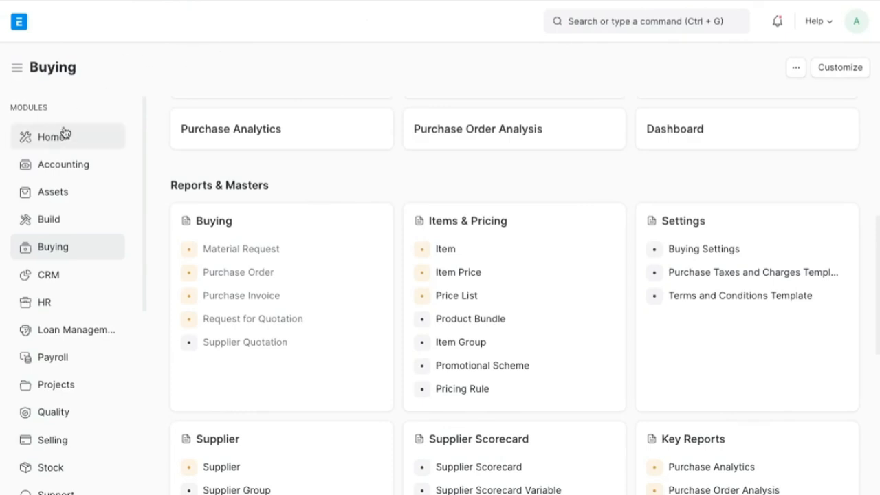
- In the ERPNext module list, underline Buying and Selling with the annotation pen
{"action": "left_click_drag", "start_coordinate": [63, 134], "coordinate": [86, 203]}
{"action": "key", "text": "ctrl+shift+a"}
{"action": "mouse_move", "coordinate": [81, 118]}
{"action": "left_mouse_down"}
{"action": "mouse_move", "coordinate": [13, 325]}
{"action": "mouse_move", "coordinate": [108, 421]}
{"action": "left_mouse_up"}
{"action": "left_click_drag", "start_coordinate": [31, 256], "coordinate": [85, 241]}
{"action": "left_click_drag", "start_coordinate": [42, 453], "coordinate": [85, 431]}
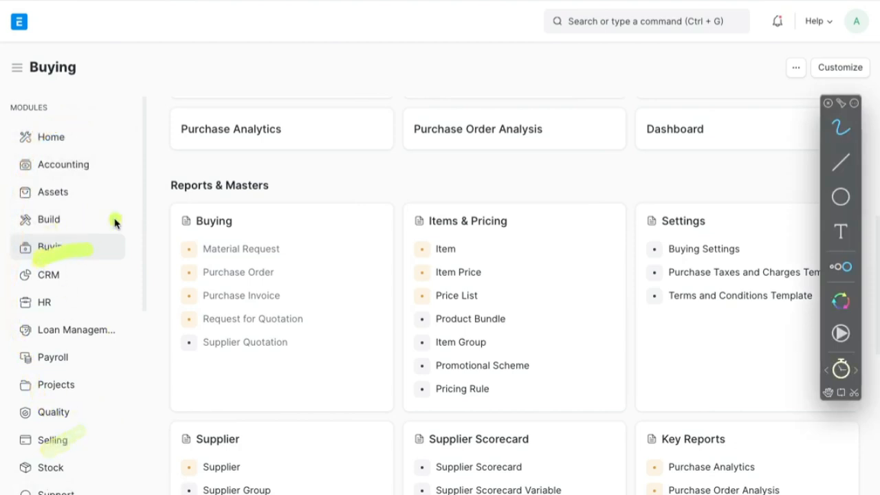
- Circle the command search bar with the annotation pen and leave annotation mode
{"action": "mouse_move", "coordinate": [745, 4]}
{"action": "left_mouse_down"}
{"action": "mouse_move", "coordinate": [550, 2]}
{"action": "mouse_move", "coordinate": [691, 79]}
{"action": "mouse_move", "coordinate": [736, 2]}
{"action": "mouse_move", "coordinate": [531, 43]}
{"action": "mouse_move", "coordinate": [743, 55]}
{"action": "mouse_move", "coordinate": [644, 12]}
{"action": "mouse_move", "coordinate": [567, 14]}
{"action": "left_mouse_up"}
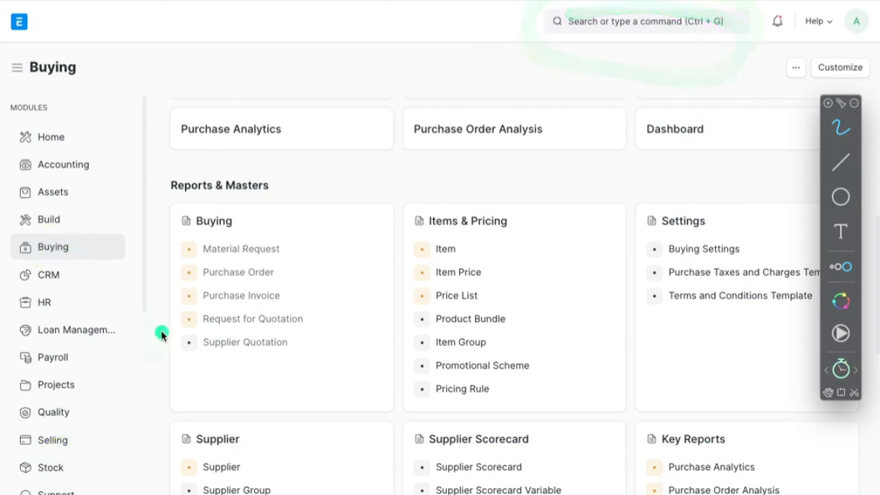
{"action": "key", "text": "Escape"}
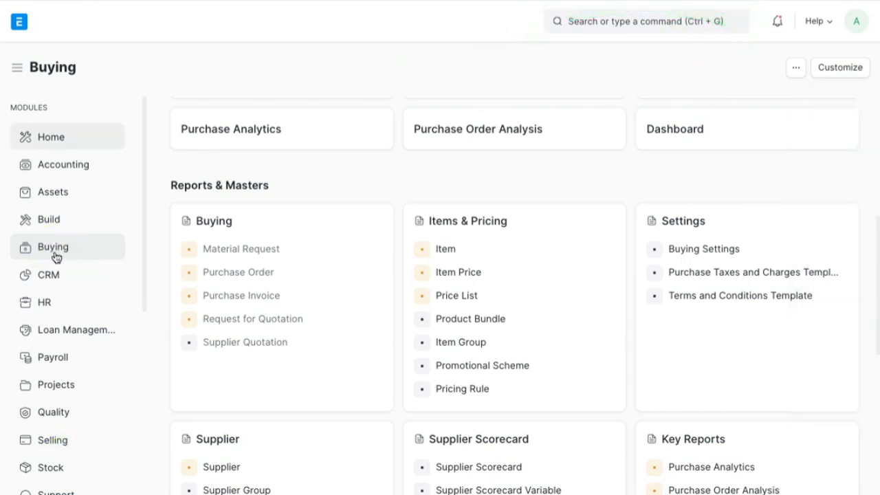
- From the Buying module, open the Purchase Order list and create a new purchase order
{"action": "left_click", "coordinate": [66, 256]}
{"action": "scroll", "coordinate": [252, 344], "scroll_direction": "down", "scroll_amount": 2}
{"action": "scroll", "coordinate": [252, 343], "scroll_direction": "down", "scroll_amount": 2}
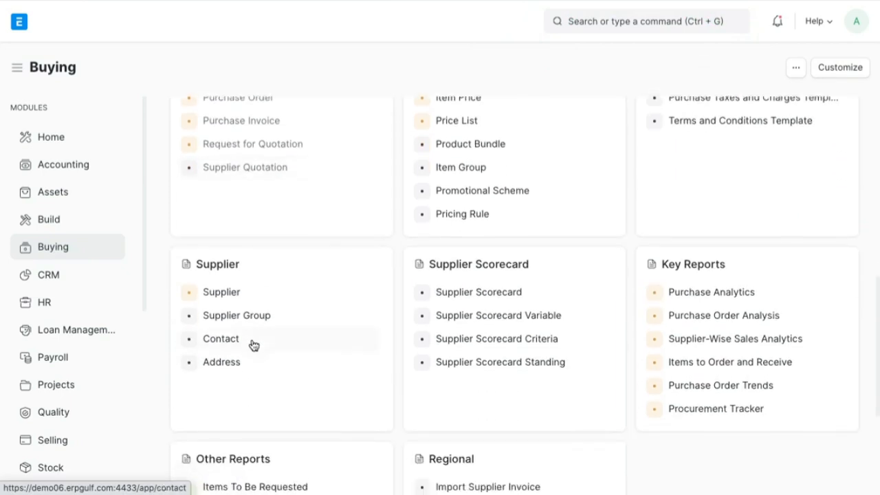
{"action": "scroll", "coordinate": [251, 343], "scroll_direction": "up", "scroll_amount": 4}
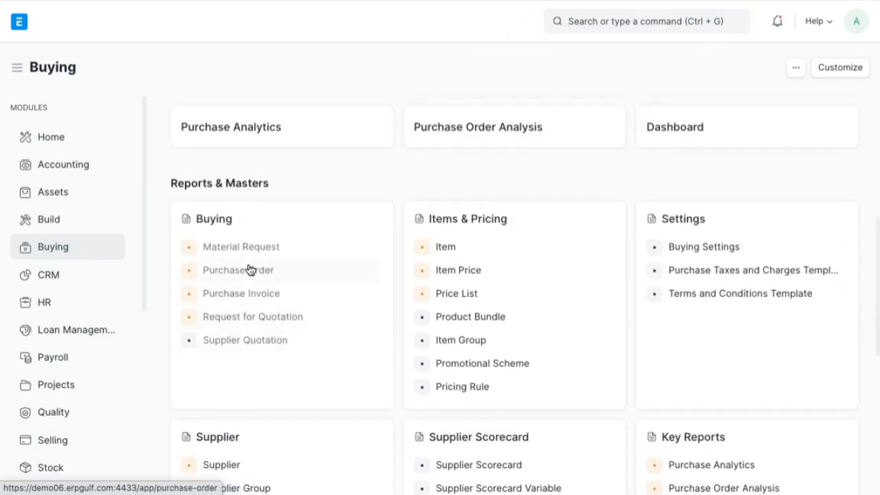
{"action": "left_click", "coordinate": [251, 270]}
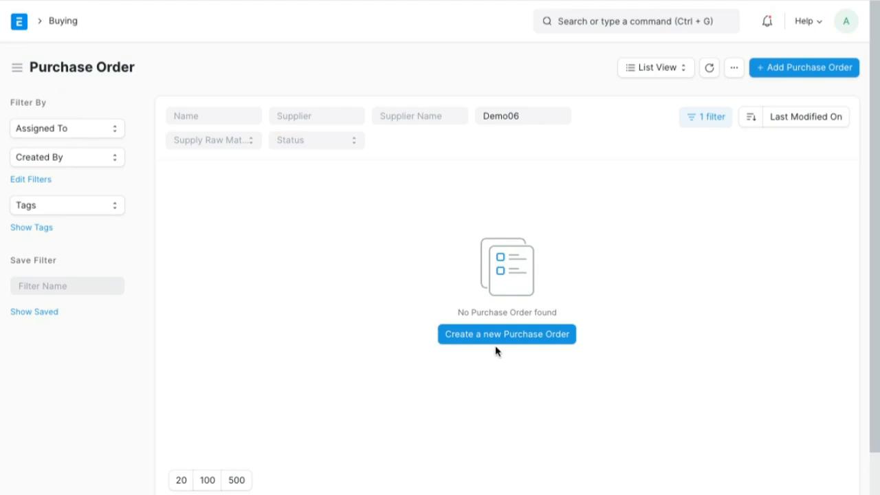
{"action": "left_click", "coordinate": [512, 336]}
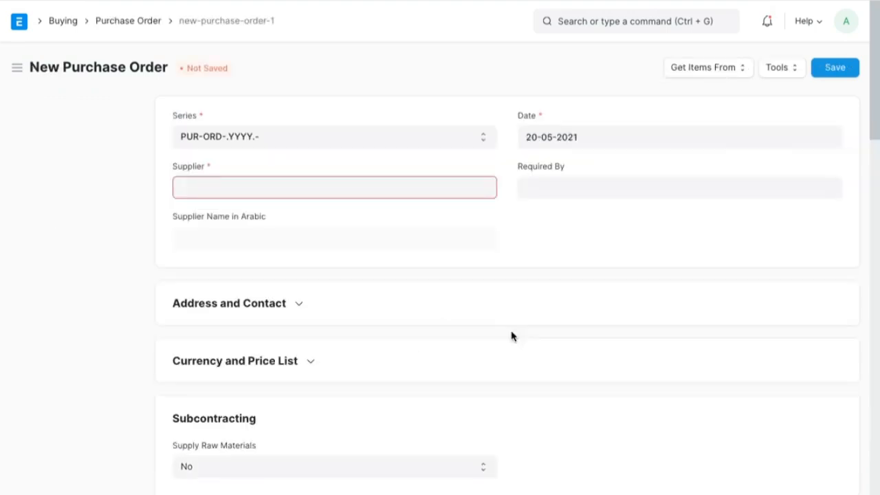
- Enter Supplier-01 as the purchase order's supplier and start creating it as a new supplier
{"action": "left_click", "coordinate": [407, 187]}
{"action": "type", "text": "Supplier"}
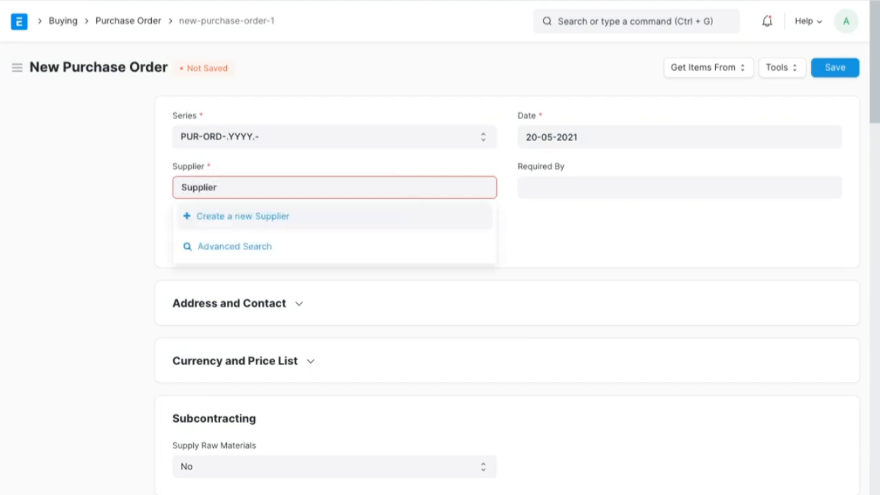
{"action": "type", "text": "-01"}
{"action": "left_click", "coordinate": [300, 218]}
- Set the new supplier's group to Local and save the supplier
{"action": "left_click", "coordinate": [357, 143]}
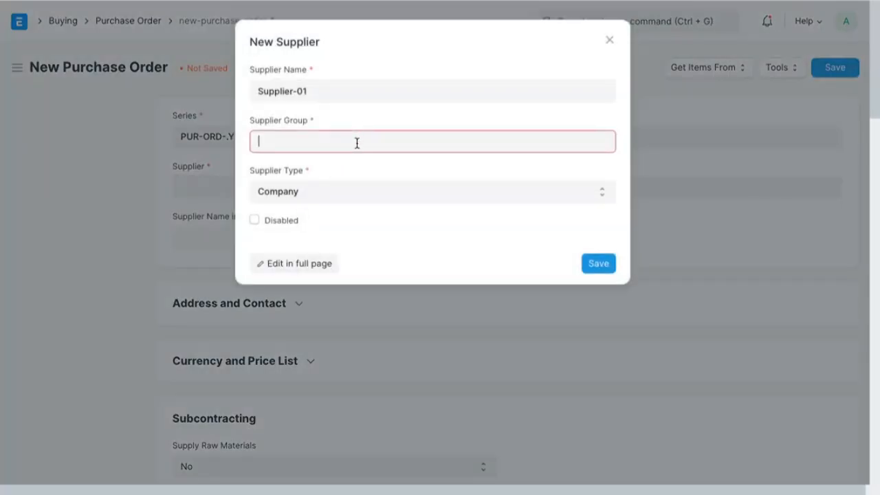
{"action": "type", "text": "th"}
{"action": "key", "text": "BackSpace"}
{"action": "key", "text": "BackSpace"}
{"action": "type", "text": "Op"}
{"action": "key", "text": "BackSpace"}
{"action": "type", "text": "N"}
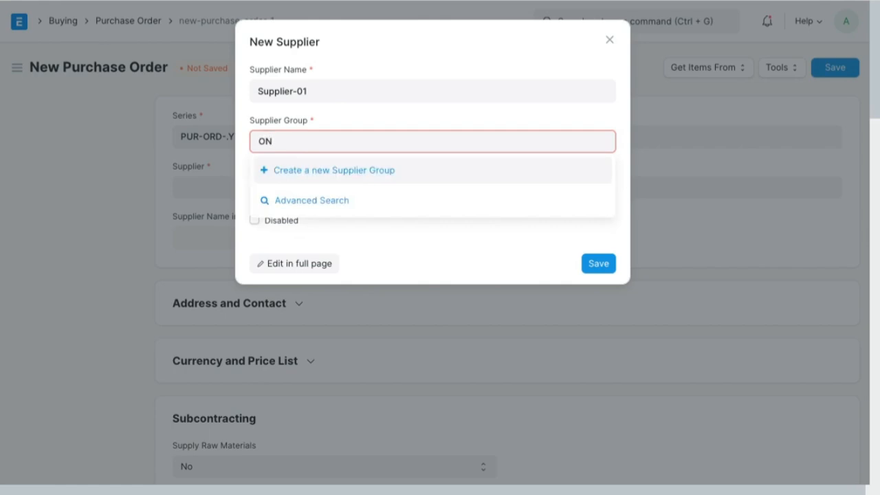
{"action": "key", "text": "BackSpace"}
{"action": "key", "text": "BackSpace"}
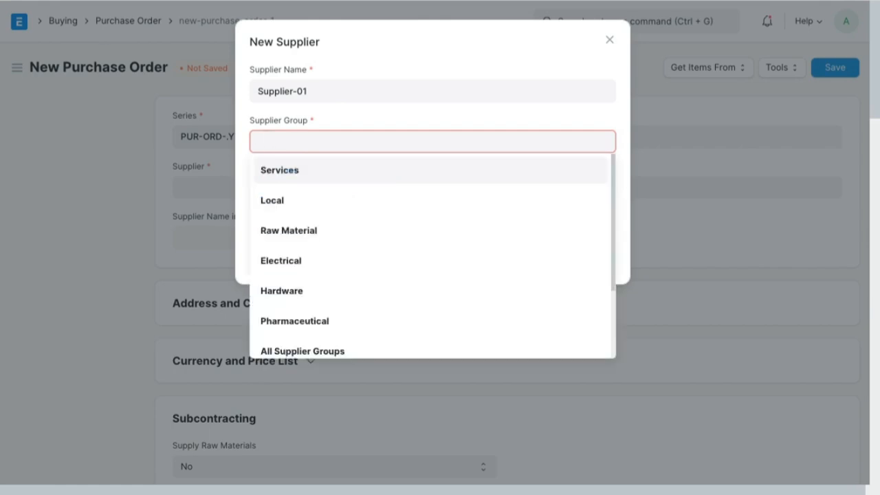
{"action": "left_click", "coordinate": [282, 204]}
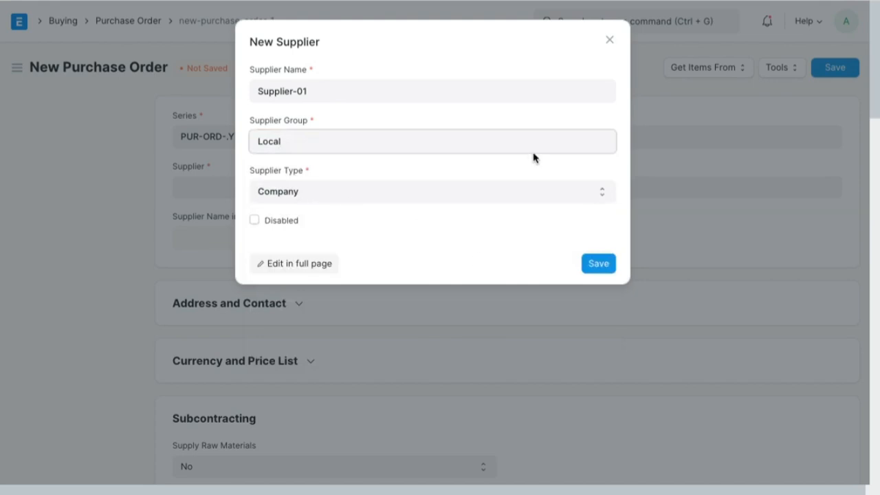
{"action": "left_click", "coordinate": [602, 268]}
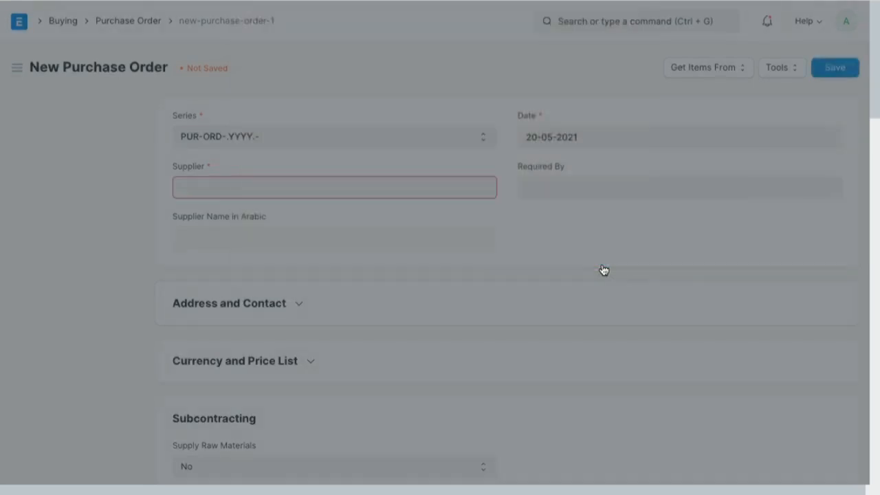
- Add the item PEN to the first row of the purchase order's Items table
{"action": "scroll", "coordinate": [602, 269], "scroll_direction": "down", "scroll_amount": 5}
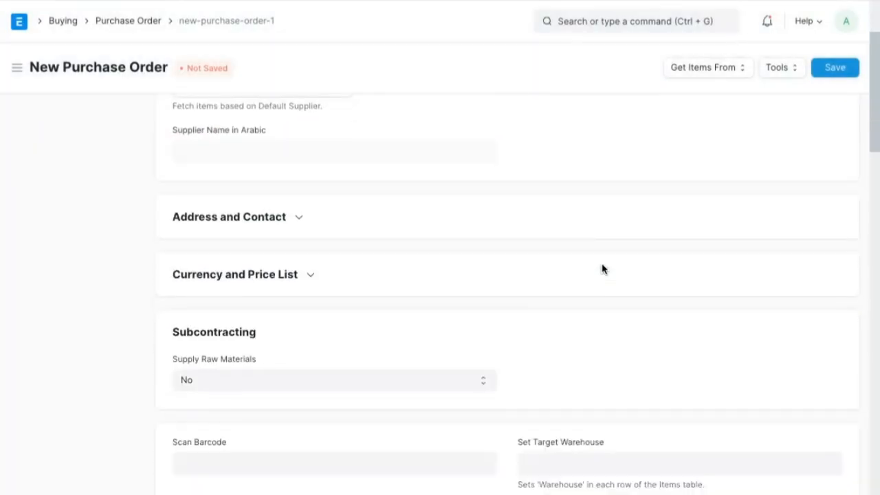
{"action": "scroll", "coordinate": [602, 268], "scroll_direction": "down", "scroll_amount": 1}
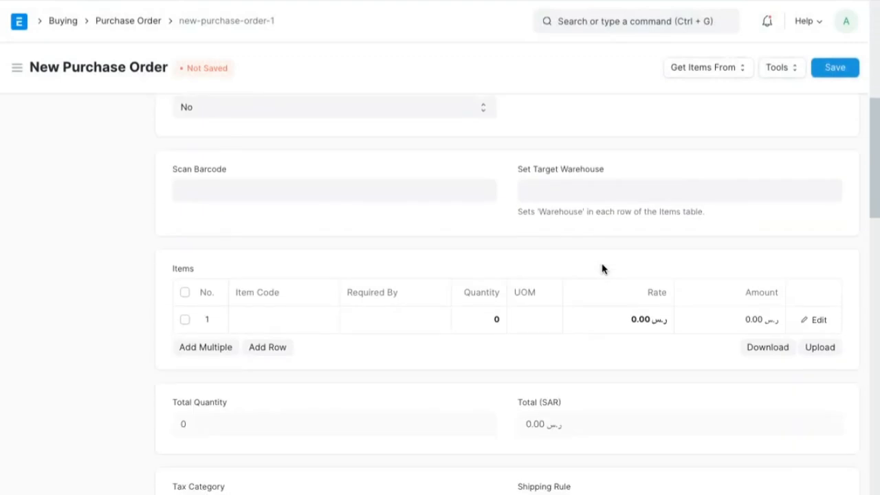
{"action": "left_click", "coordinate": [278, 319]}
{"action": "type", "text": "pne"}
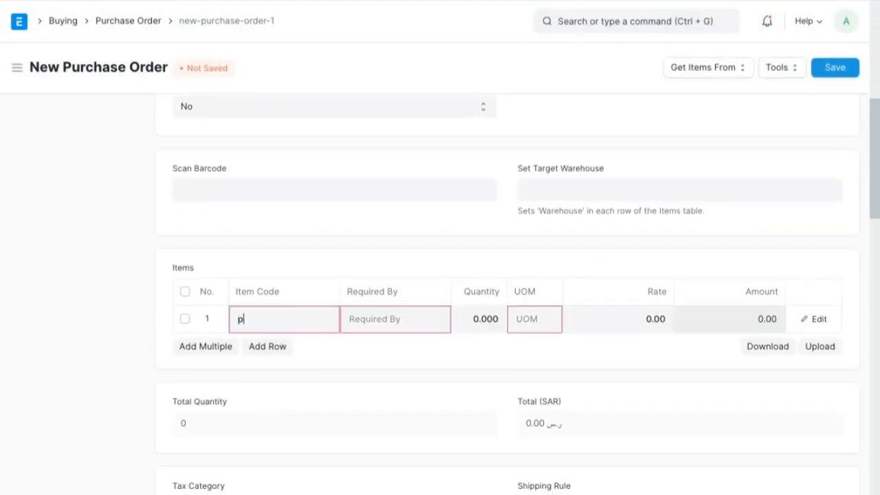
{"action": "key", "text": "BackSpace"}
{"action": "type", "text": "en"}
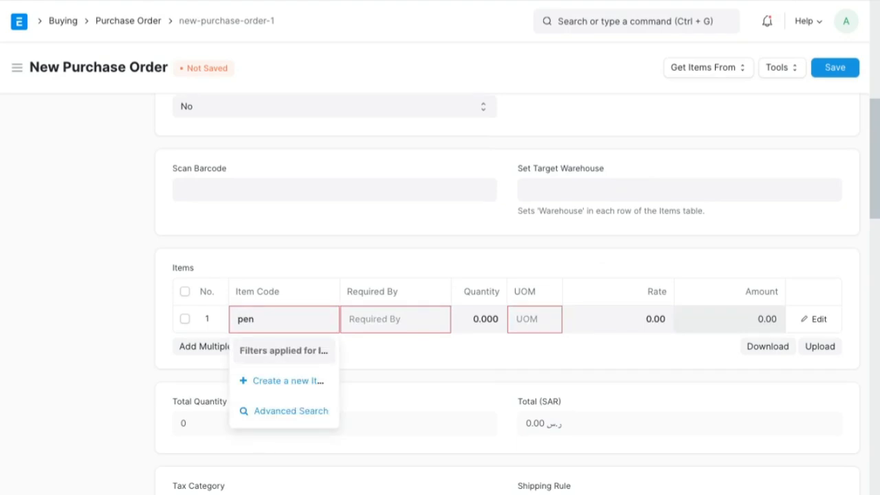
{"action": "left_click", "coordinate": [272, 353]}
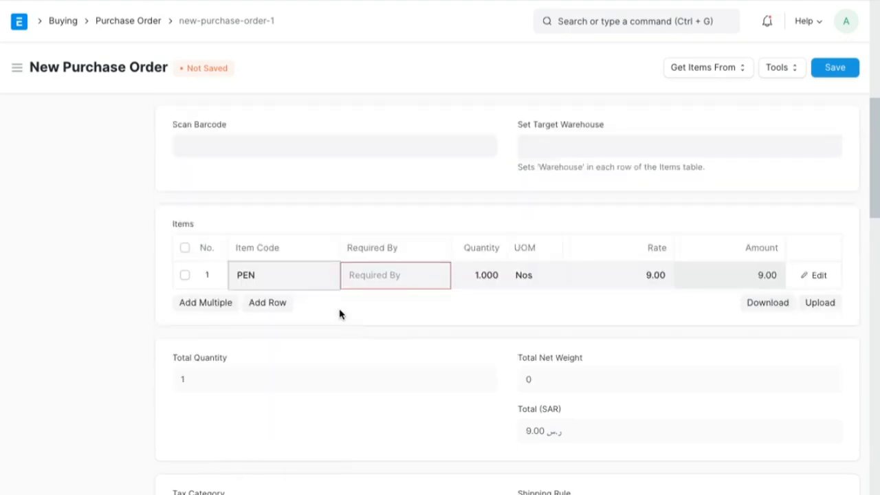
- Duplicate the purchase order's browser tab and view the Item list of the Stock module in the copy
{"action": "right_click", "coordinate": [127, 0]}
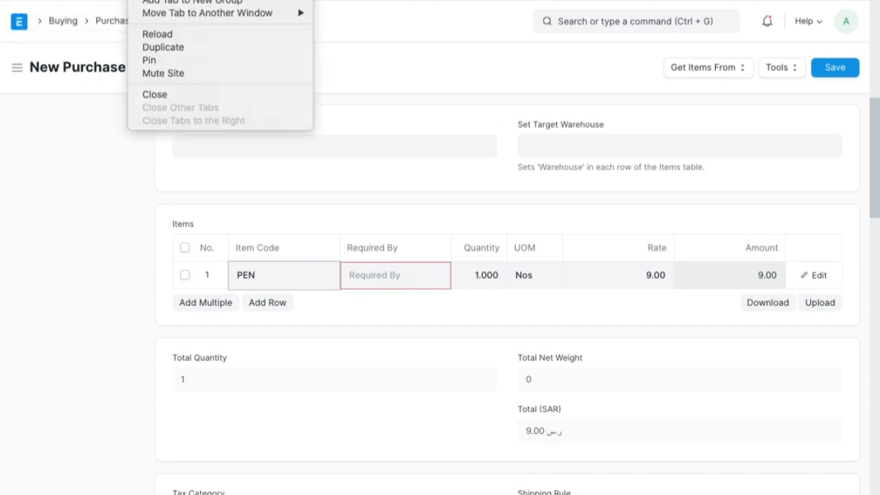
{"action": "left_click", "coordinate": [187, 49]}
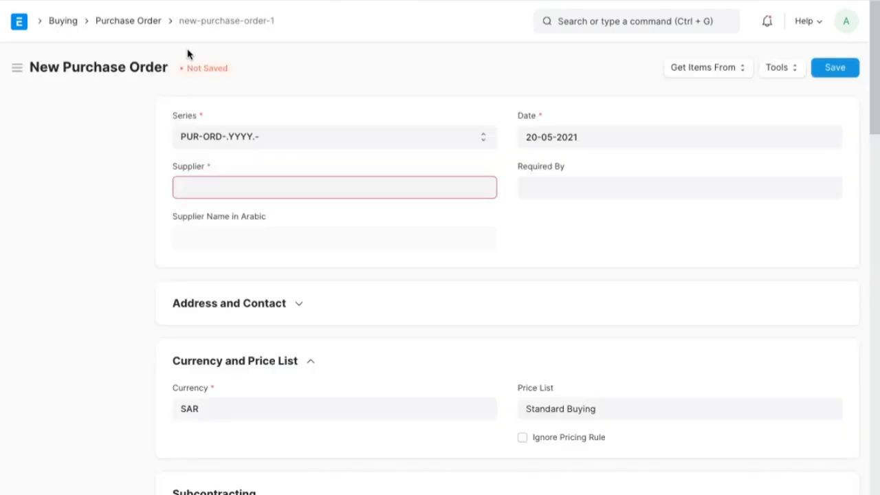
{"action": "left_click", "coordinate": [143, 24]}
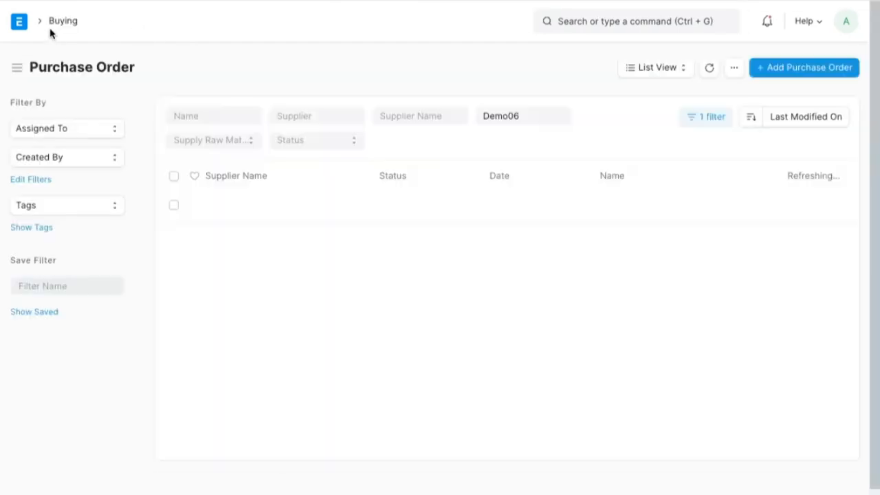
{"action": "left_click", "coordinate": [53, 25]}
{"action": "scroll", "coordinate": [68, 298], "scroll_direction": "down", "scroll_amount": 4}
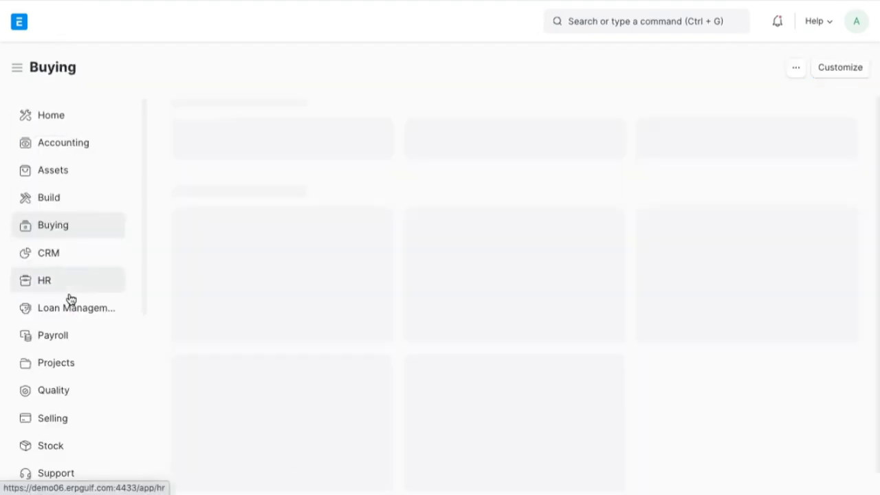
{"action": "left_click", "coordinate": [61, 327]}
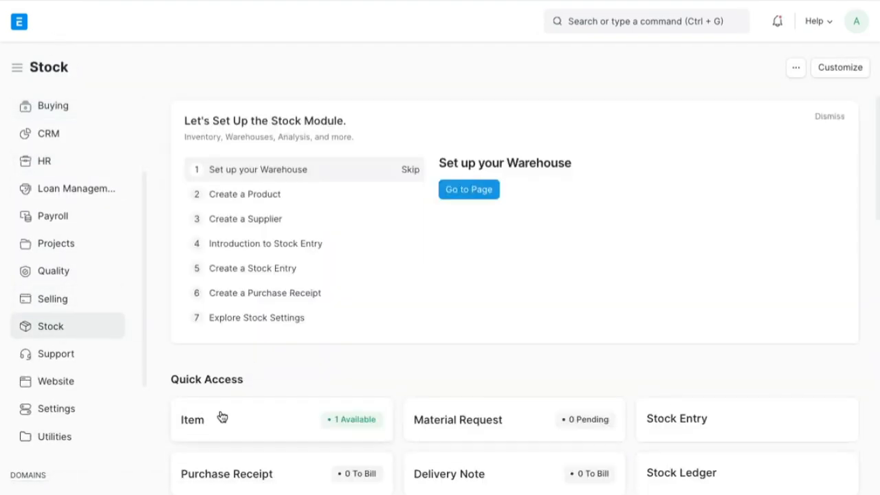
{"action": "left_click", "coordinate": [222, 417]}
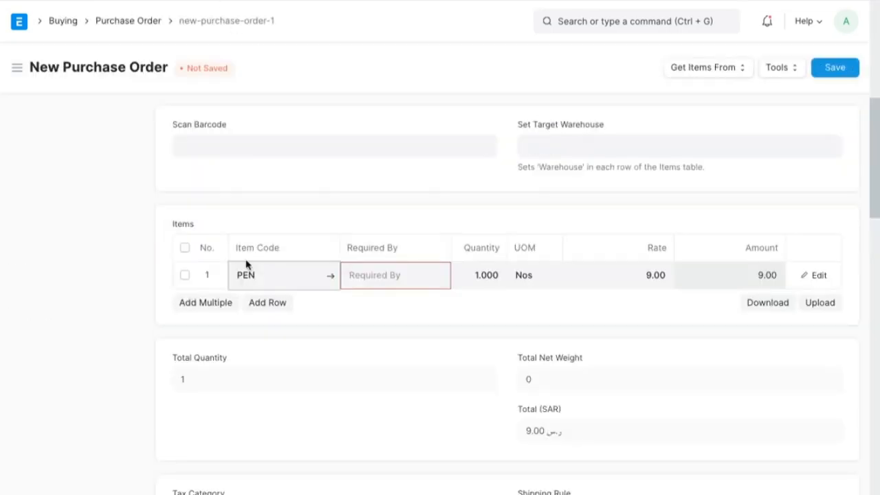
- In the PEN row of the purchase order, set Required By to 25-05-2021 and the quantity to 100
{"action": "left_click", "coordinate": [421, 281]}
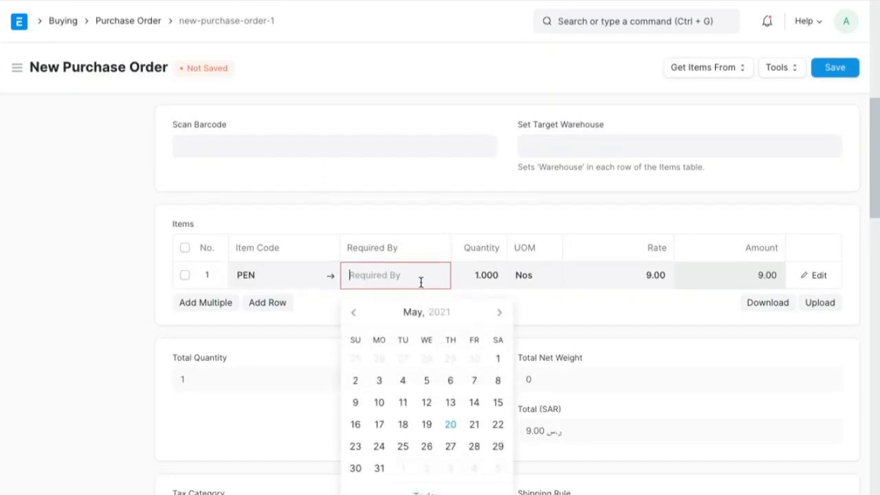
{"action": "left_click", "coordinate": [404, 448]}
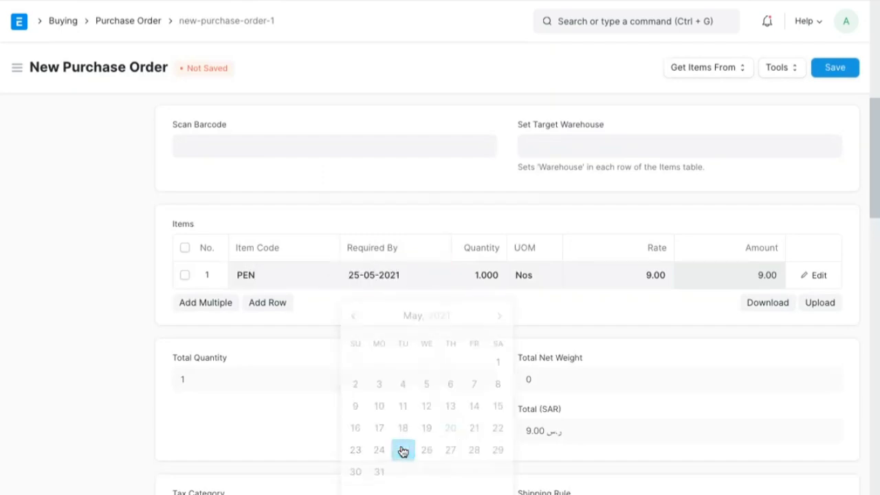
{"action": "left_click", "coordinate": [475, 275]}
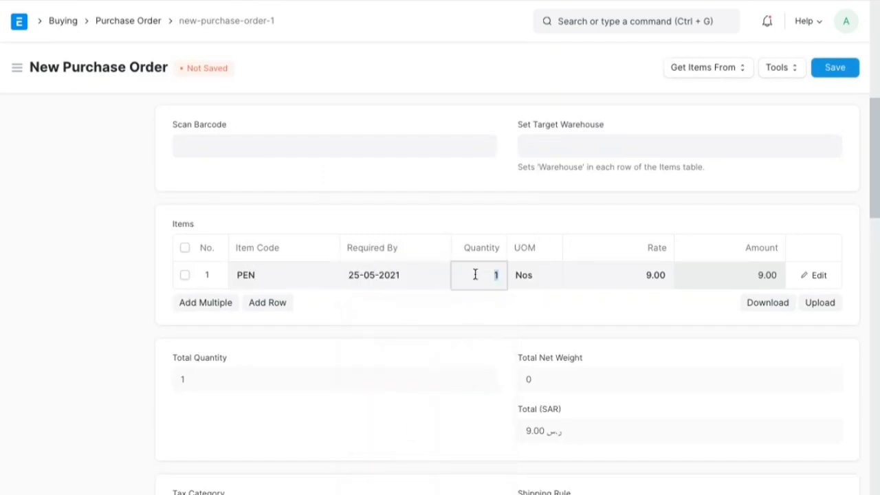
{"action": "type", "text": "100"}
{"action": "key", "text": "Tab"}
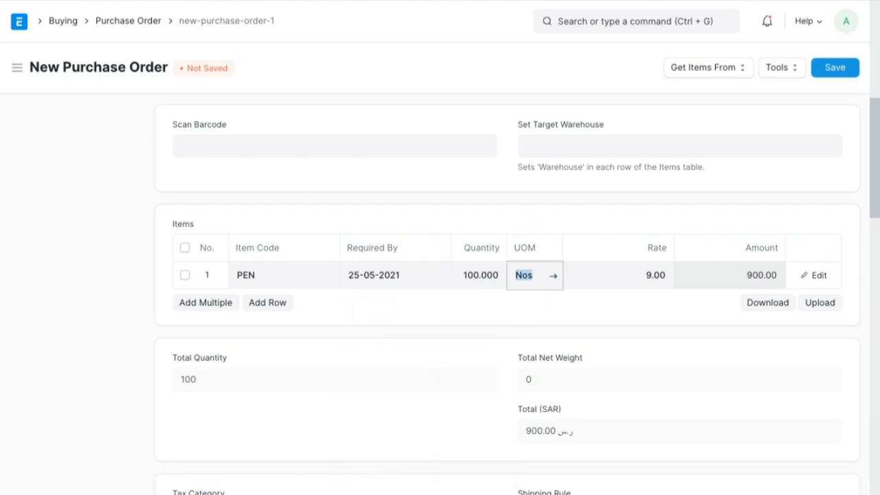
- Set the PEN rate to 9 and delete the empty second row from the Items table
{"action": "left_click", "coordinate": [638, 314]}
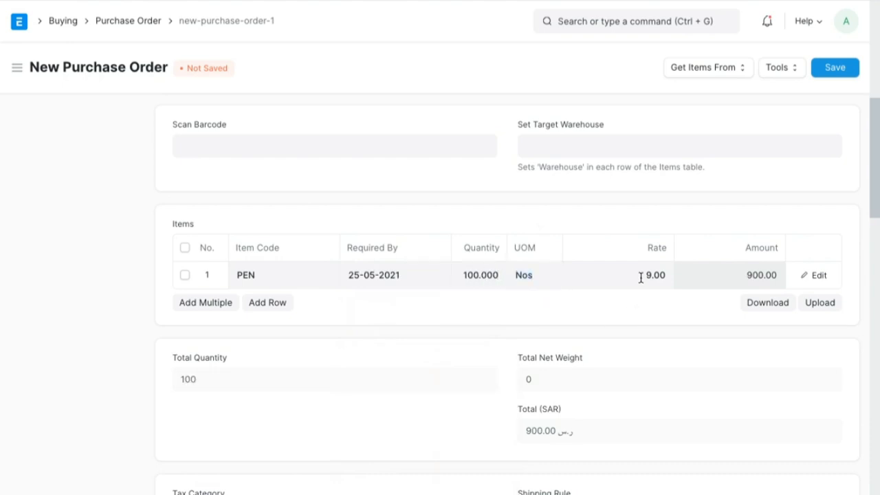
{"action": "left_click", "coordinate": [641, 277]}
{"action": "key", "text": "BackSpace"}
{"action": "type", "text": "9"}
{"action": "key", "text": "Tab"}
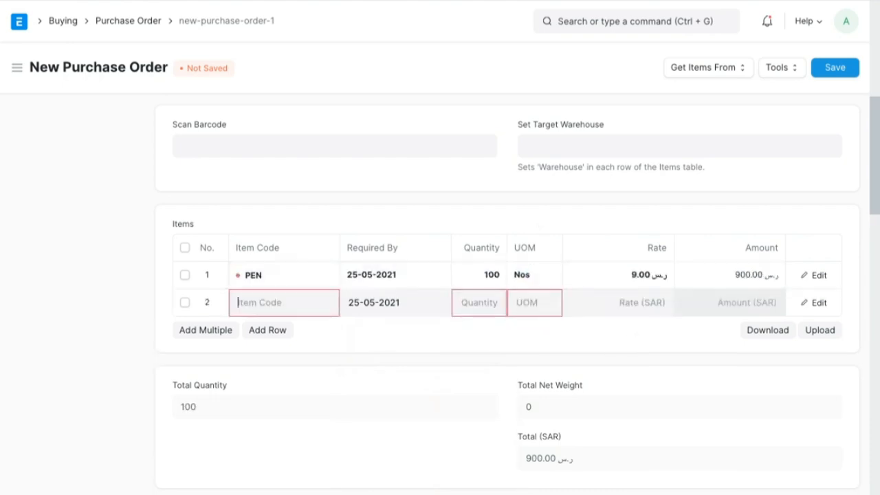
{"action": "left_click", "coordinate": [184, 302]}
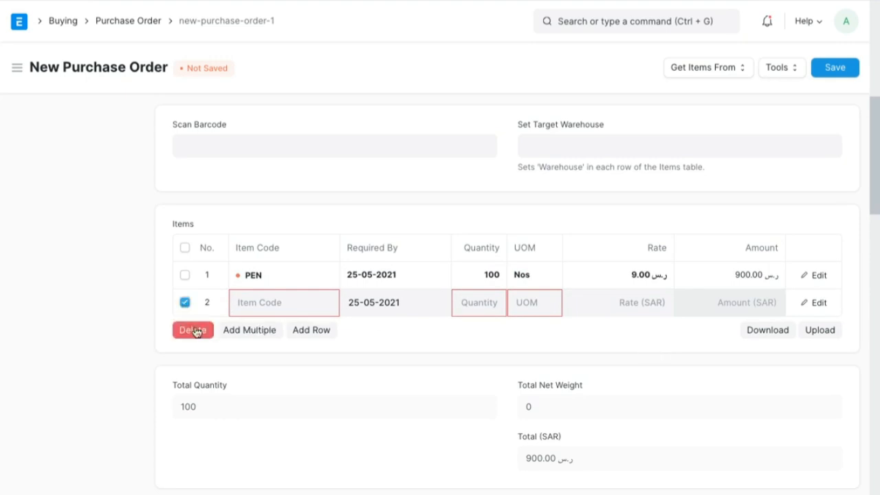
{"action": "left_click", "coordinate": [194, 328]}
- Save the purchase order for Supplier-01, review its Items table, and permanently submit it
{"action": "scroll", "coordinate": [343, 378], "scroll_direction": "up", "scroll_amount": 6}
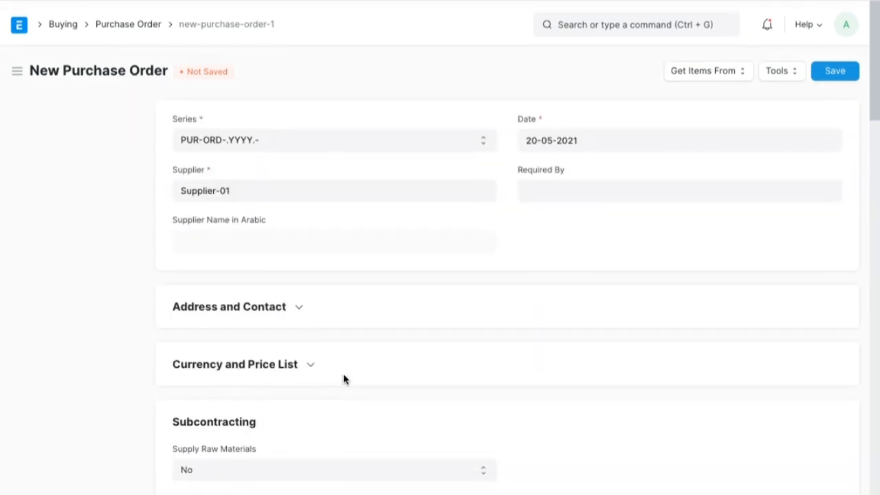
{"action": "left_click", "coordinate": [837, 66]}
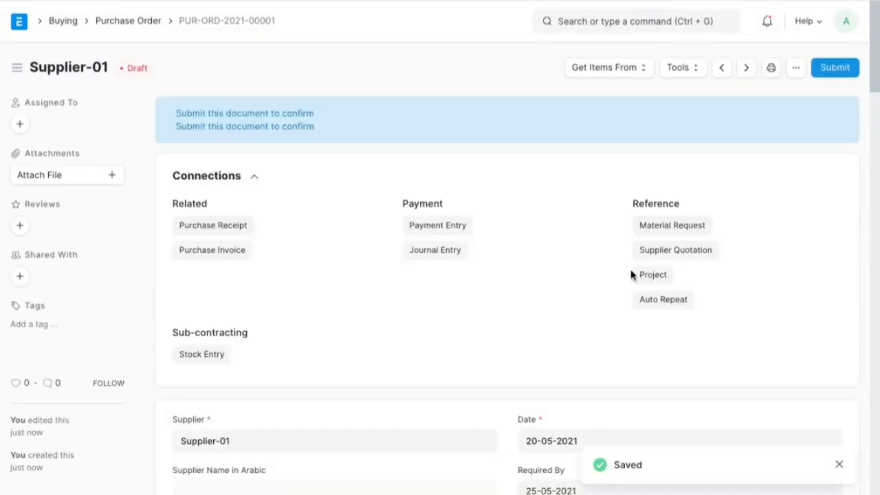
{"action": "scroll", "coordinate": [631, 275], "scroll_direction": "down", "scroll_amount": 10}
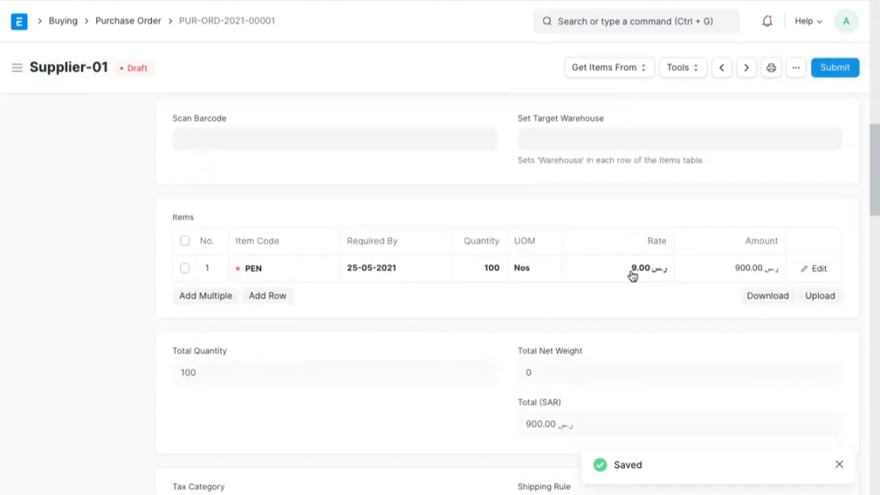
{"action": "scroll", "coordinate": [632, 274], "scroll_direction": "up", "scroll_amount": 10}
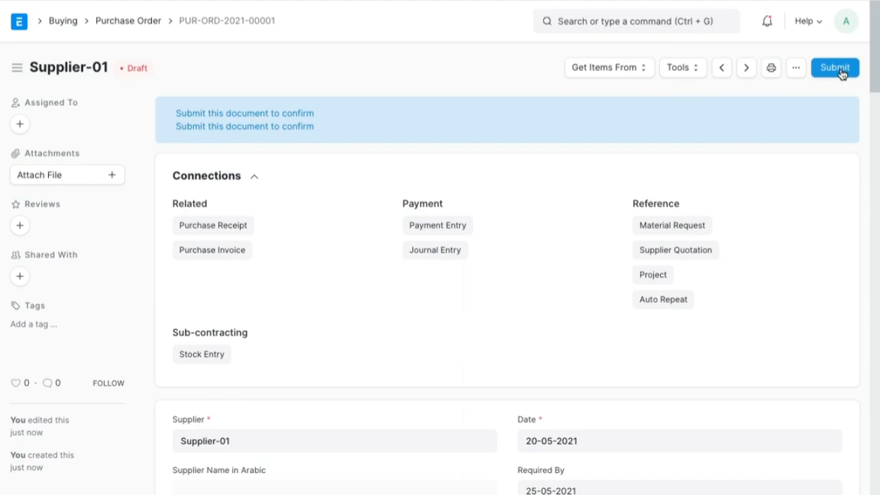
{"action": "left_click", "coordinate": [840, 68]}
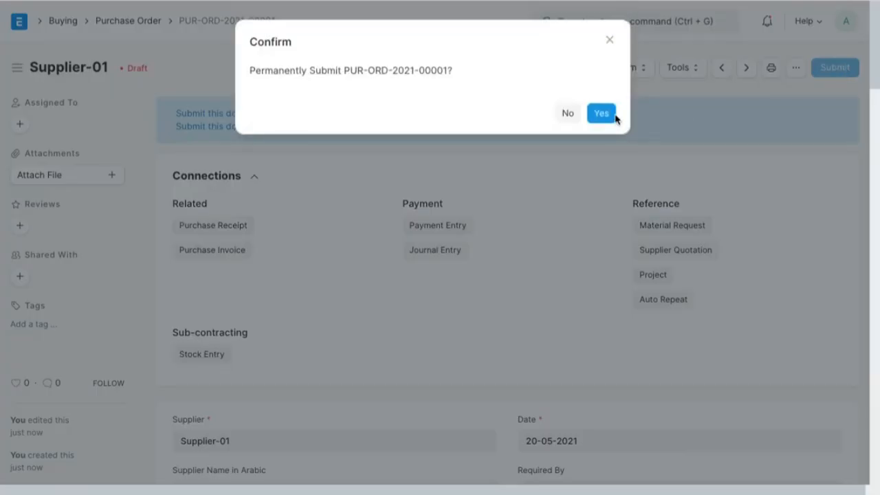
{"action": "left_click", "coordinate": [601, 114]}
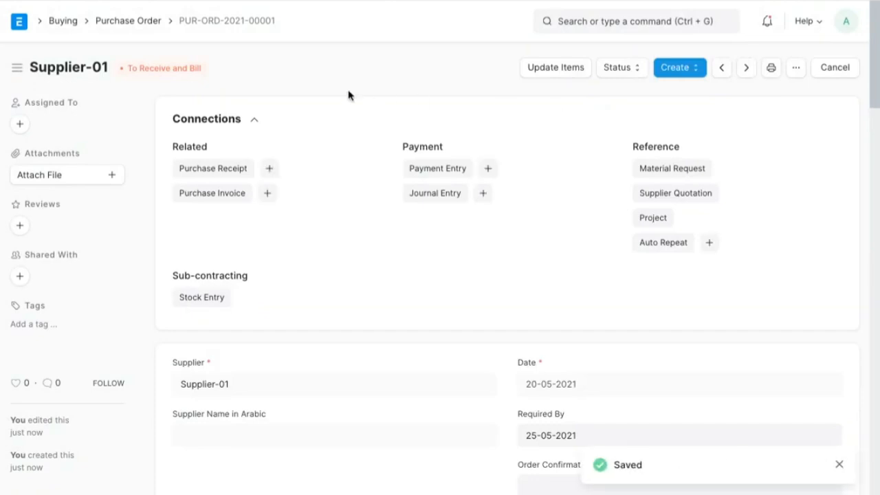
- View the Purchase Order list, return to the Buying module, and open its Purchase Invoice list
{"action": "left_click", "coordinate": [145, 25]}
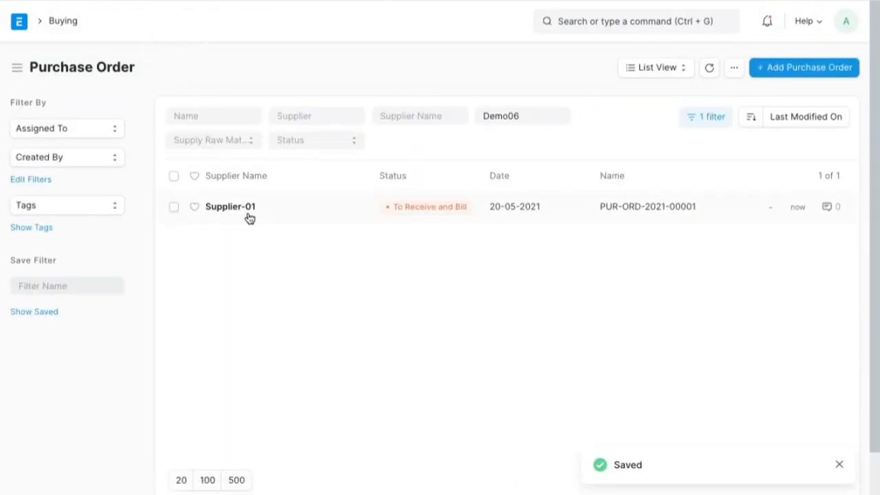
{"action": "left_click", "coordinate": [60, 22]}
{"action": "scroll", "coordinate": [254, 248], "scroll_direction": "down", "scroll_amount": 2}
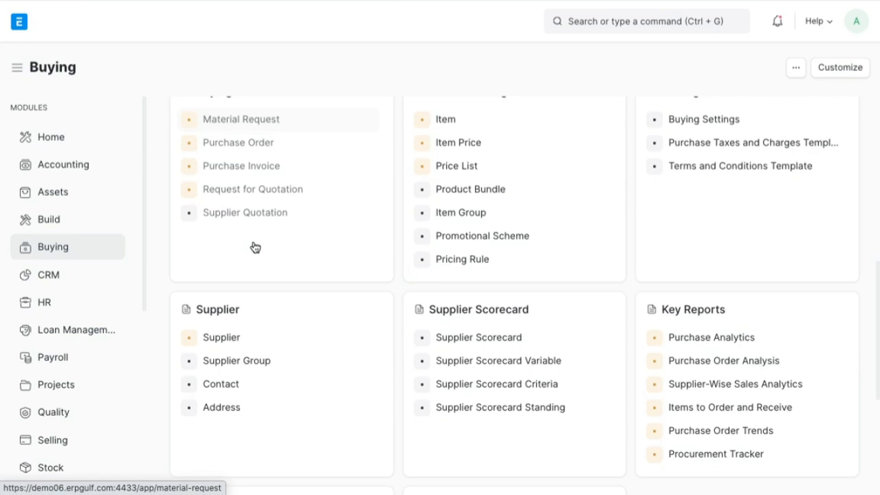
{"action": "scroll", "coordinate": [254, 247], "scroll_direction": "down", "scroll_amount": 1}
{"action": "scroll", "coordinate": [254, 247], "scroll_direction": "up", "scroll_amount": 5}
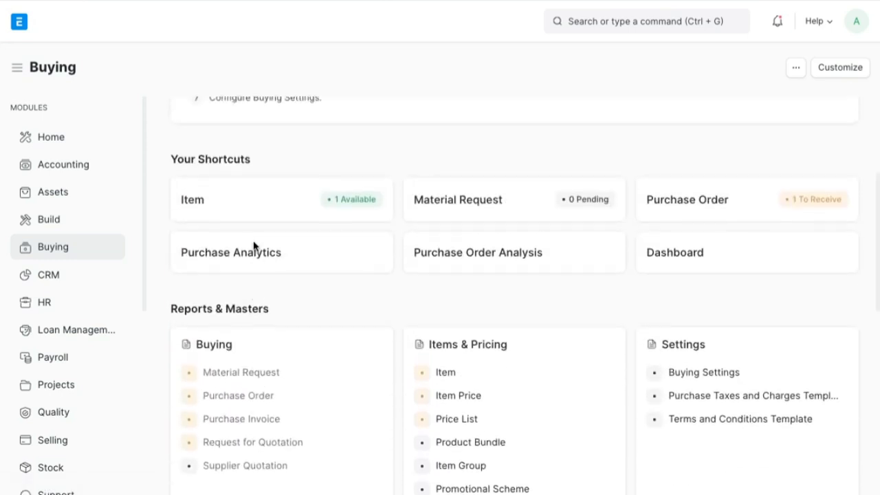
{"action": "scroll", "coordinate": [254, 245], "scroll_direction": "down", "scroll_amount": 1}
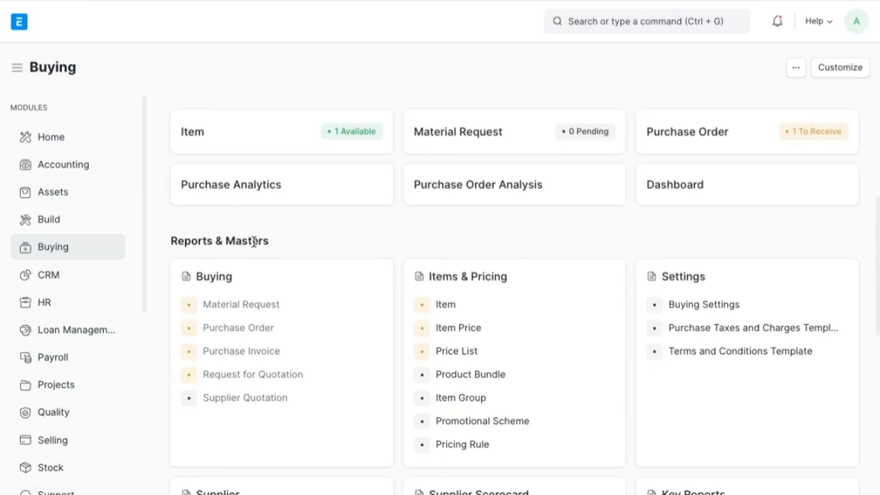
{"action": "scroll", "coordinate": [242, 342], "scroll_direction": "down", "scroll_amount": 1}
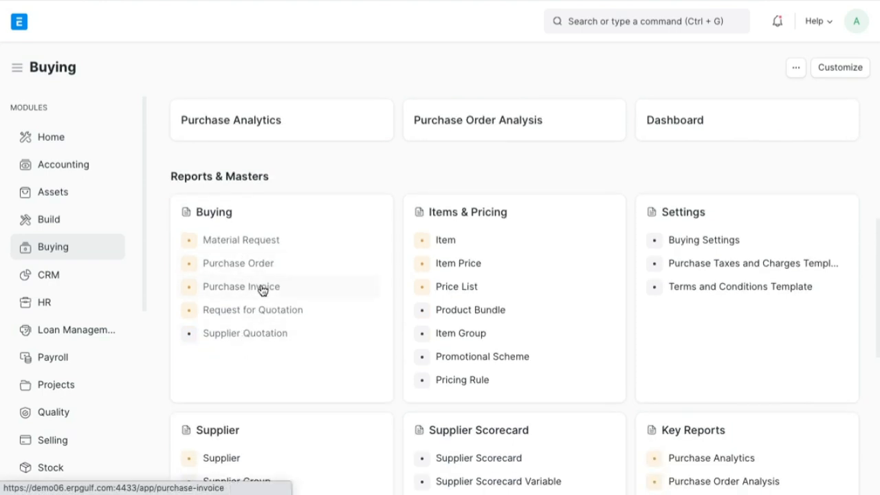
{"action": "left_click", "coordinate": [262, 289]}
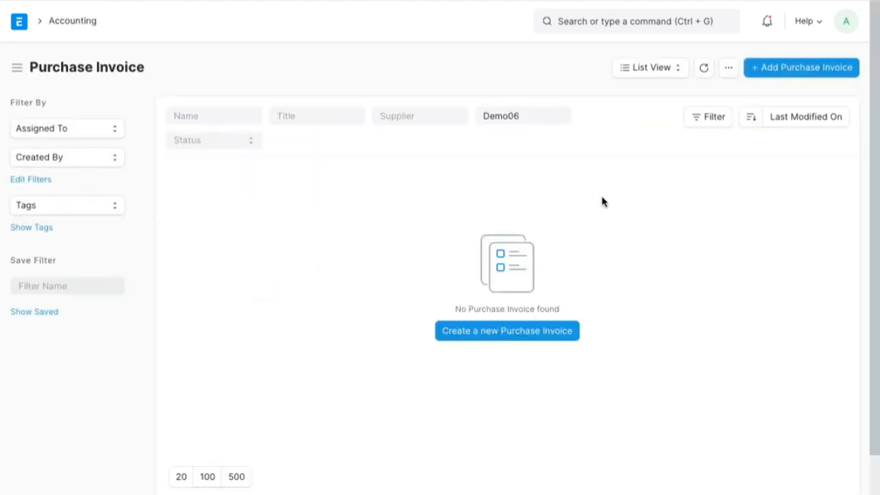
- Create a new purchase invoice with Supplier-01 as the supplier
{"action": "left_click", "coordinate": [524, 337]}
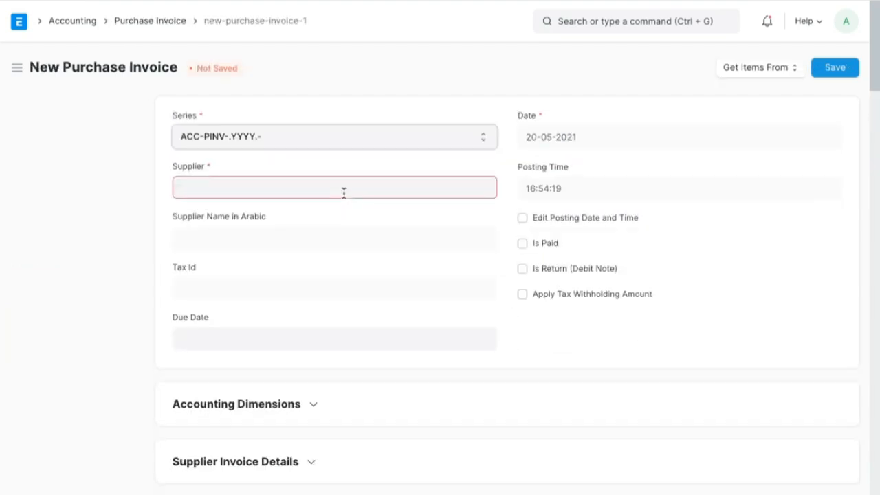
{"action": "left_click", "coordinate": [343, 191]}
{"action": "type", "text": "supp"}
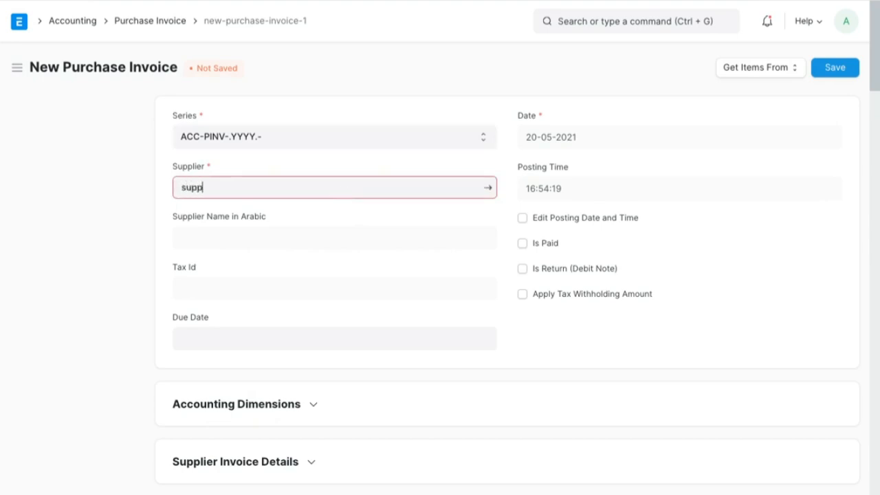
{"action": "left_click", "coordinate": [273, 218]}
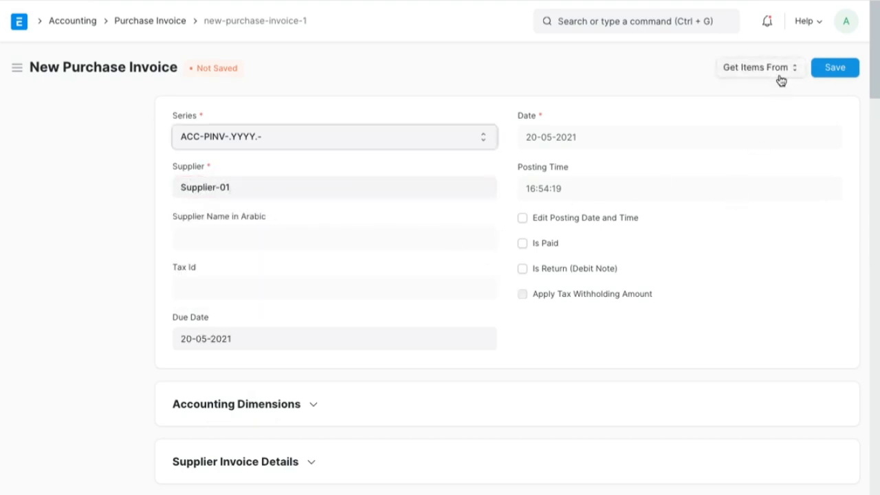
{"action": "key", "text": "alt+Tab"}
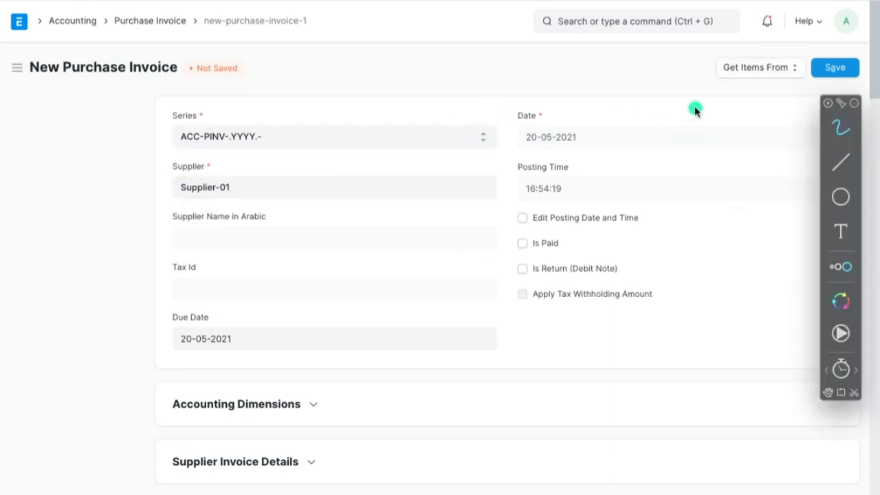
{"action": "mouse_move", "coordinate": [791, 68]}
{"action": "left_mouse_down"}
{"action": "mouse_move", "coordinate": [802, 58]}
{"action": "mouse_move", "coordinate": [683, 87]}
{"action": "mouse_move", "coordinate": [811, 50]}
{"action": "mouse_move", "coordinate": [795, 43]}
{"action": "mouse_move", "coordinate": [686, 72]}
{"action": "mouse_move", "coordinate": [837, 74]}
{"action": "mouse_move", "coordinate": [754, 48]}
{"action": "left_mouse_up"}
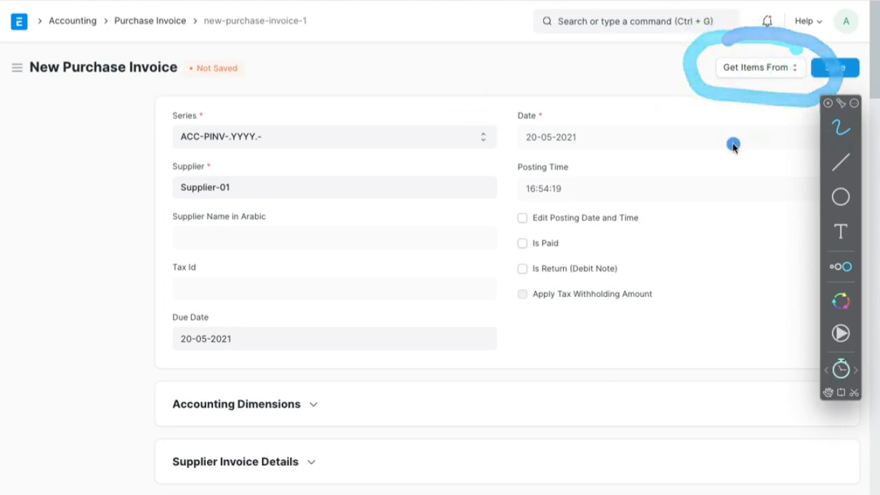
{"action": "scroll", "coordinate": [732, 147], "scroll_direction": "down", "scroll_amount": 3}
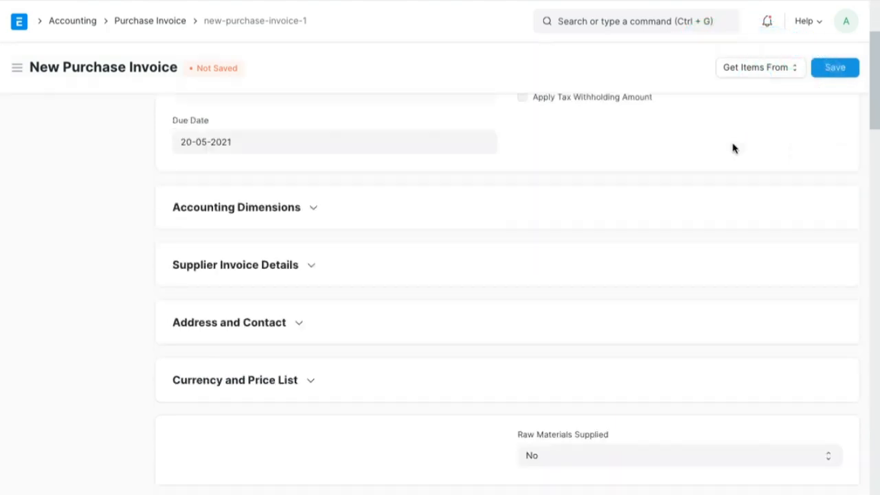
{"action": "scroll", "coordinate": [733, 147], "scroll_direction": "up", "scroll_amount": 3}
{"action": "key", "text": "ctrl+Tab"}
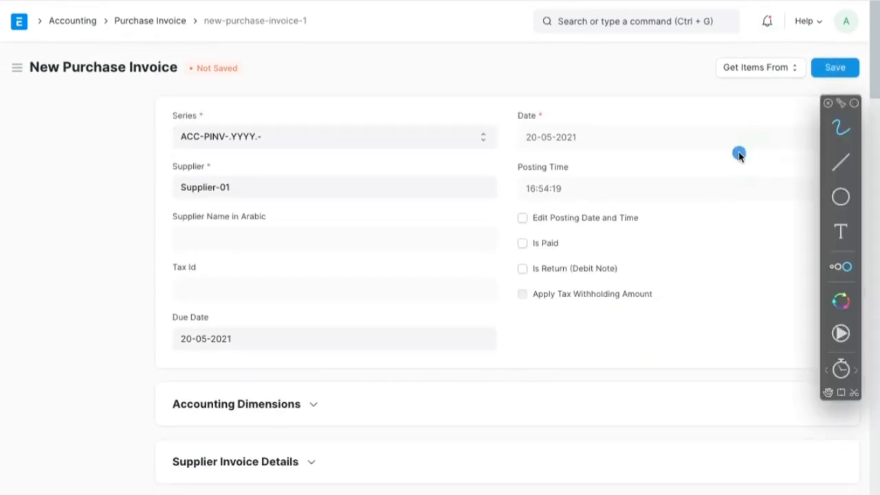
{"action": "mouse_move", "coordinate": [809, 52]}
{"action": "left_mouse_down"}
{"action": "mouse_move", "coordinate": [759, 41]}
{"action": "mouse_move", "coordinate": [721, 101]}
{"action": "mouse_move", "coordinate": [807, 59]}
{"action": "left_mouse_up"}
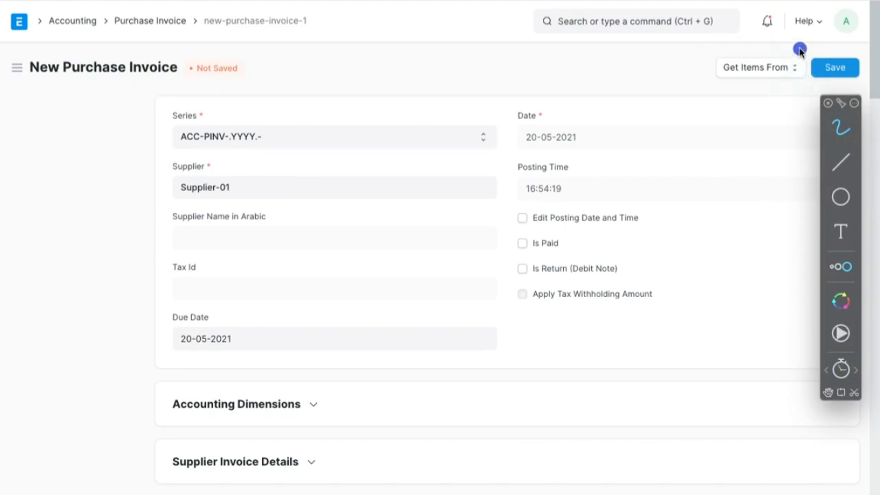
{"action": "mouse_move", "coordinate": [800, 46]}
{"action": "left_mouse_down"}
{"action": "mouse_move", "coordinate": [688, 48]}
{"action": "mouse_move", "coordinate": [810, 76]}
{"action": "left_mouse_up"}
- Get the invoice items from Supplier-01's purchase order scheduled for 2021-05-25, and review the imported PEN row and the totals
{"action": "left_click", "coordinate": [760, 71]}
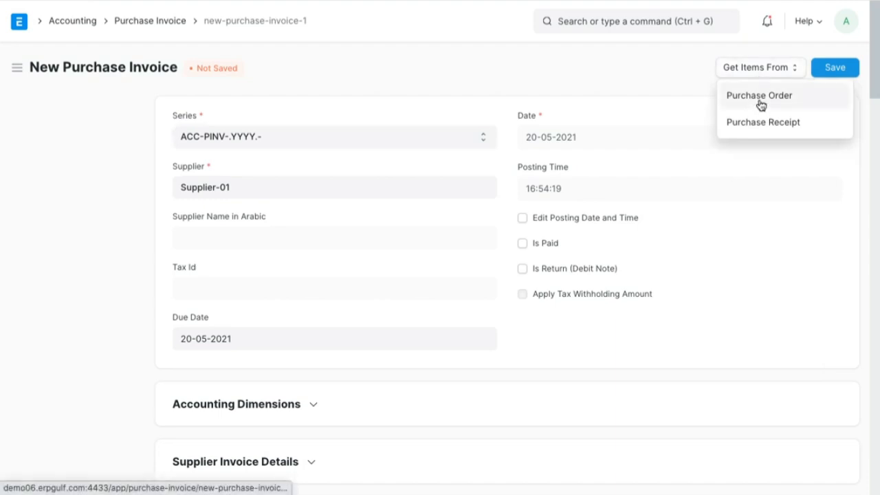
{"action": "left_click", "coordinate": [761, 98]}
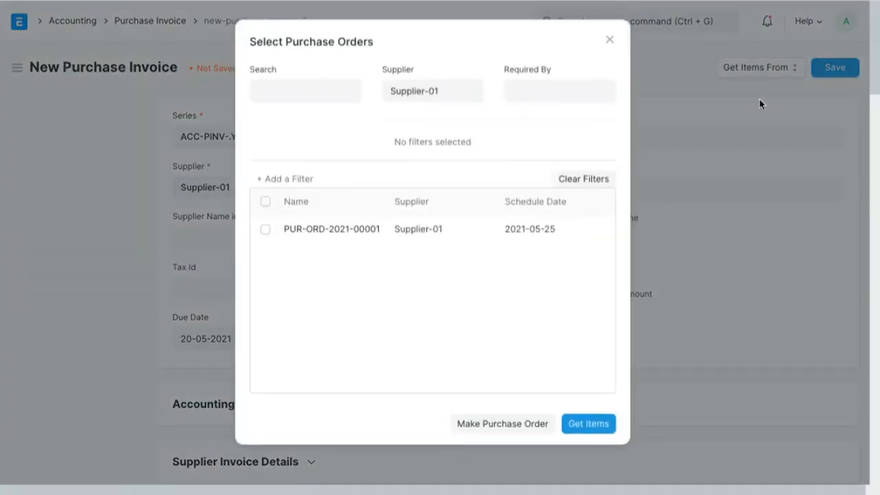
{"action": "left_click", "coordinate": [266, 230]}
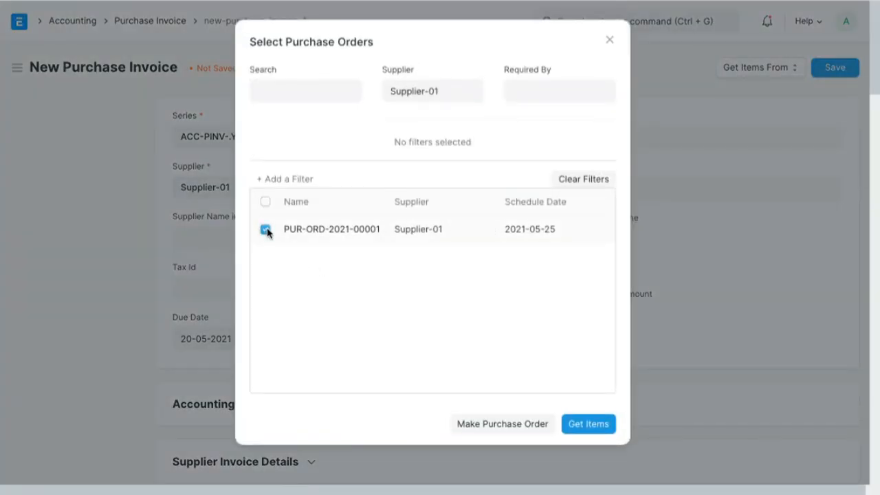
{"action": "left_click", "coordinate": [588, 424]}
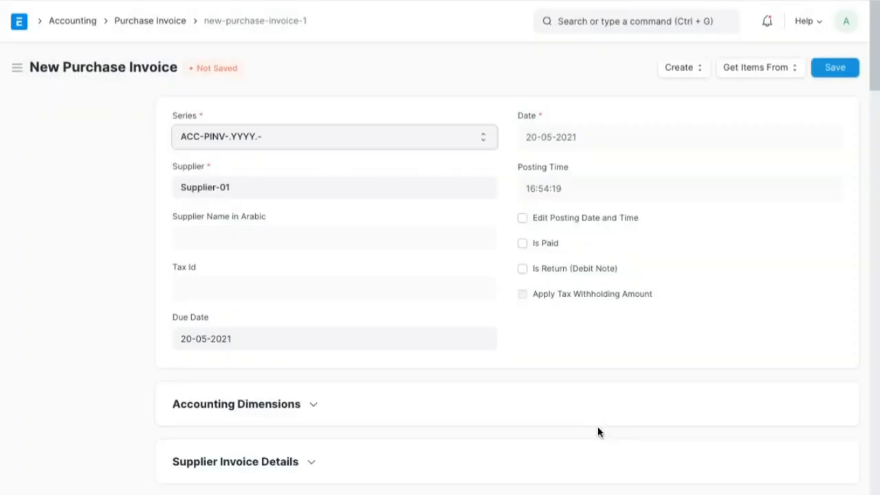
{"action": "scroll", "coordinate": [598, 431], "scroll_direction": "down", "scroll_amount": 7}
{"action": "scroll", "coordinate": [597, 431], "scroll_direction": "down", "scroll_amount": 3}
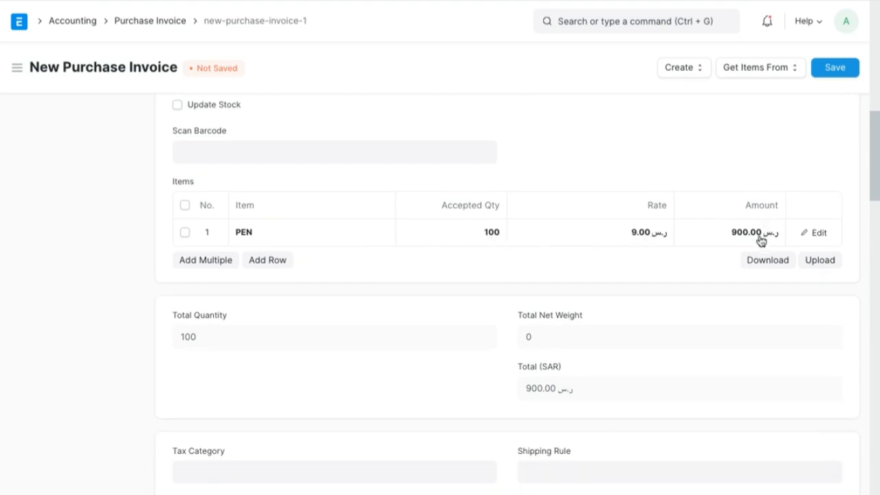
{"action": "scroll", "coordinate": [760, 239], "scroll_direction": "down", "scroll_amount": 10}
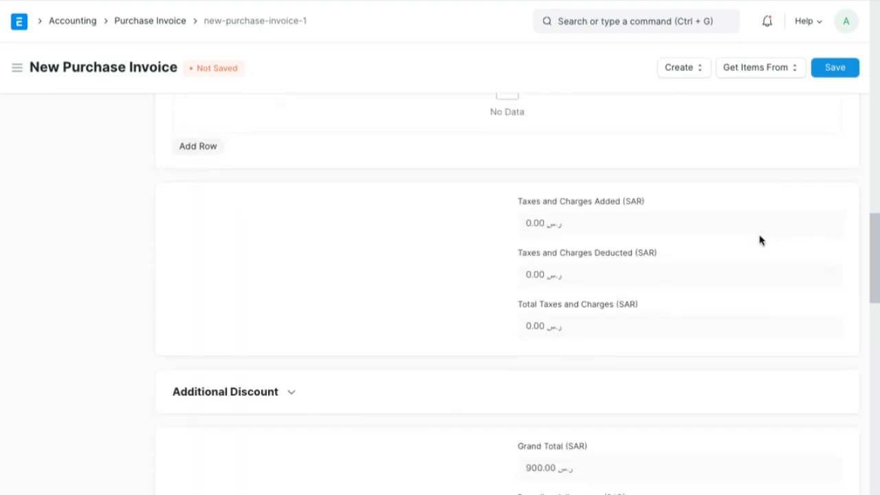
{"action": "scroll", "coordinate": [760, 239], "scroll_direction": "up", "scroll_amount": 15}
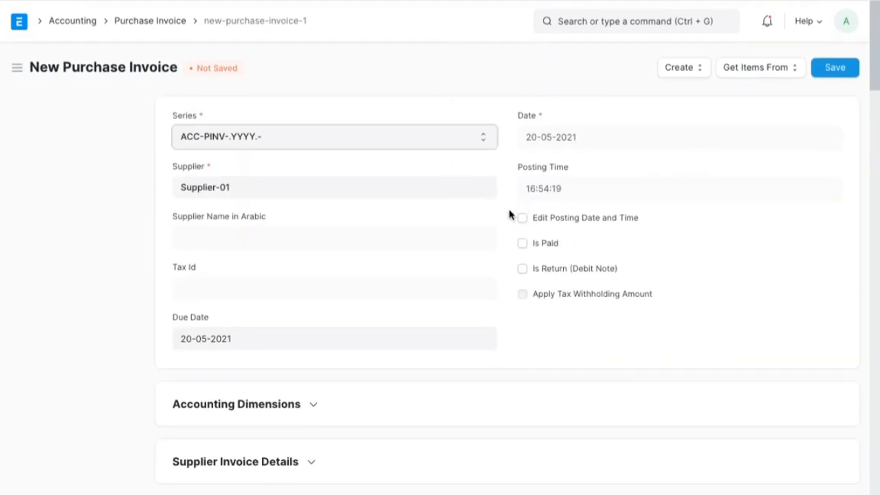
{"action": "key", "text": "alt+Tab"}
{"action": "mouse_move", "coordinate": [584, 224]}
{"action": "left_mouse_down"}
{"action": "mouse_move", "coordinate": [599, 255]}
{"action": "mouse_move", "coordinate": [520, 262]}
{"action": "left_mouse_up"}
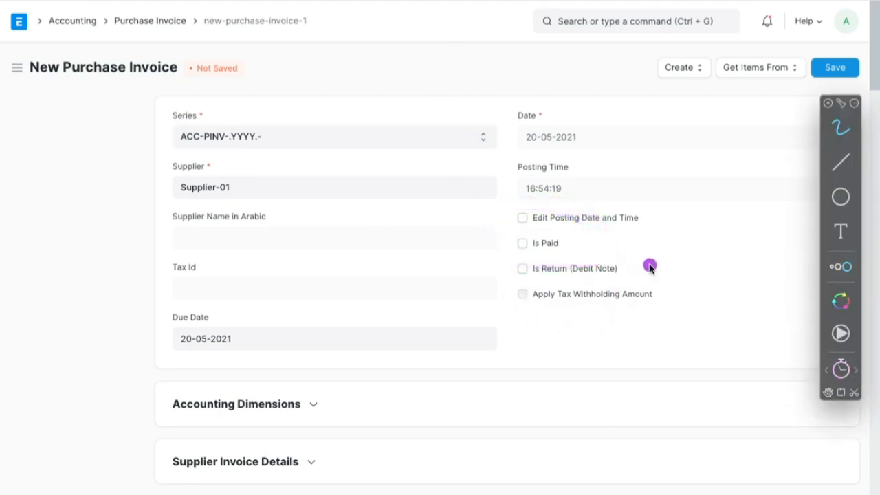
{"action": "mouse_move", "coordinate": [650, 264]}
{"action": "left_mouse_down"}
{"action": "mouse_move", "coordinate": [481, 301]}
{"action": "mouse_move", "coordinate": [656, 282]}
{"action": "left_mouse_up"}
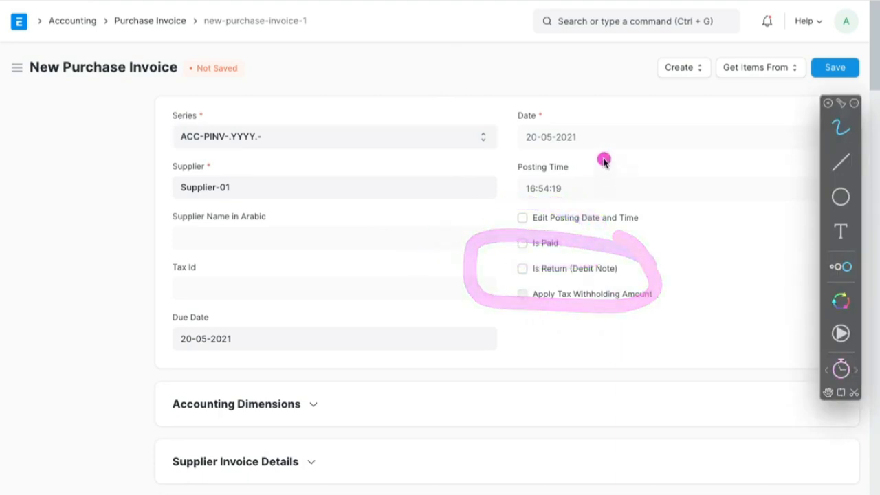
{"action": "mouse_move", "coordinate": [581, 108]}
{"action": "left_mouse_down"}
{"action": "mouse_move", "coordinate": [489, 282]}
{"action": "mouse_move", "coordinate": [656, 357]}
{"action": "mouse_move", "coordinate": [672, 244]}
{"action": "left_mouse_up"}
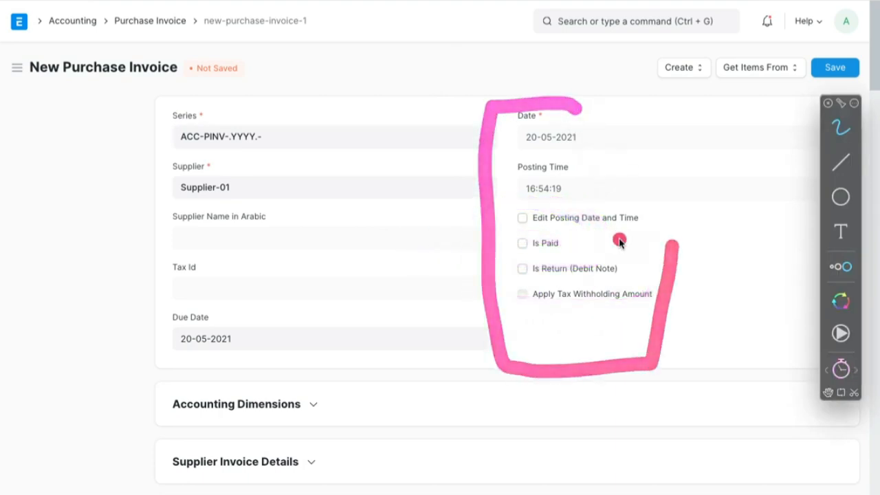
{"action": "key", "text": "Escape"}
- Recheck the purchase invoice's Items table and save the invoice as a draft
{"action": "scroll", "coordinate": [522, 306], "scroll_direction": "down", "scroll_amount": 3}
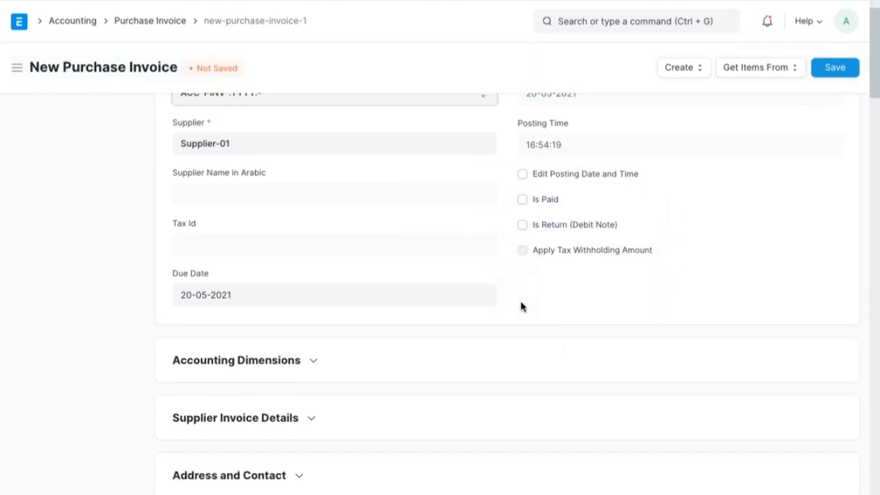
{"action": "scroll", "coordinate": [520, 307], "scroll_direction": "down", "scroll_amount": 6}
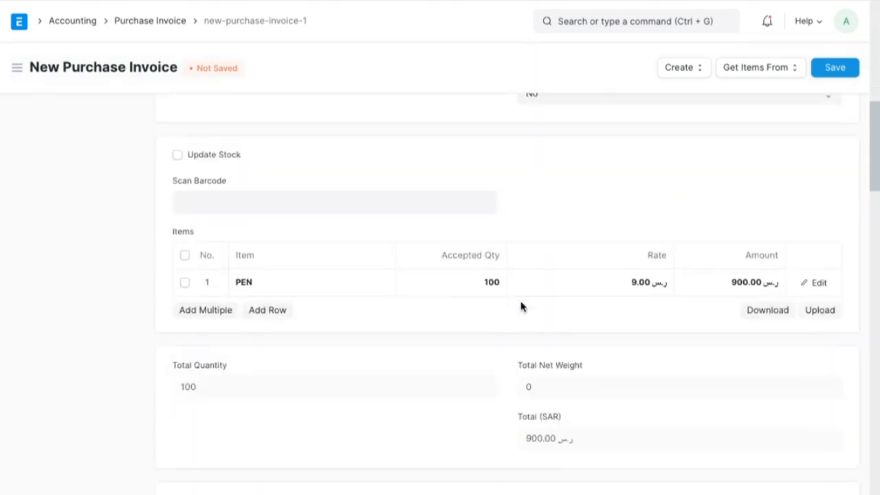
{"action": "scroll", "coordinate": [521, 306], "scroll_direction": "up", "scroll_amount": 10}
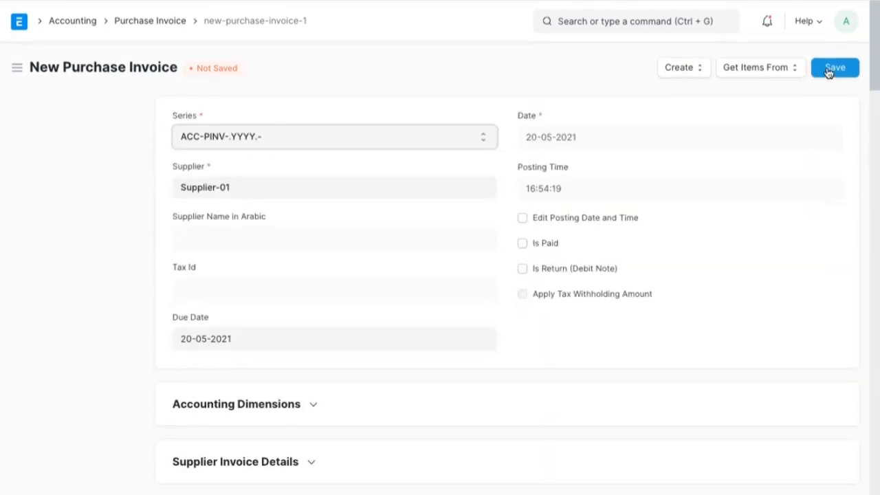
{"action": "left_click", "coordinate": [829, 70]}
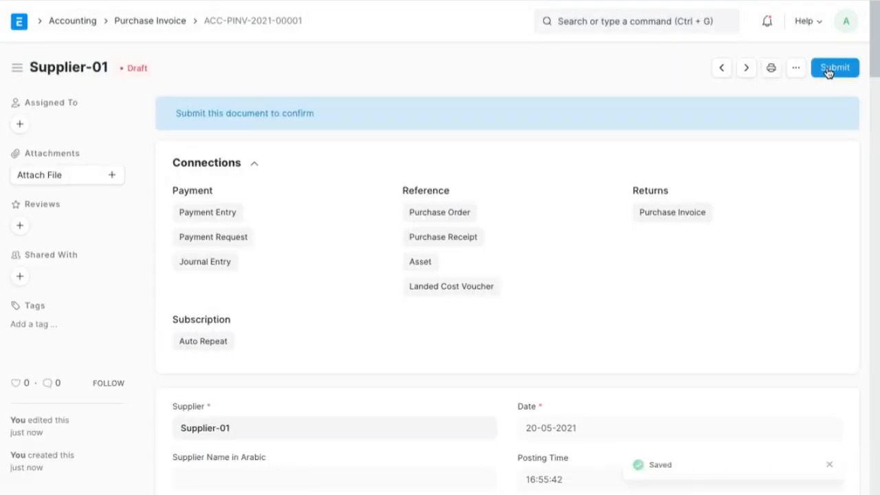
{"action": "scroll", "coordinate": [696, 287], "scroll_direction": "down", "scroll_amount": 2}
{"action": "scroll", "coordinate": [696, 287], "scroll_direction": "down", "scroll_amount": 1}
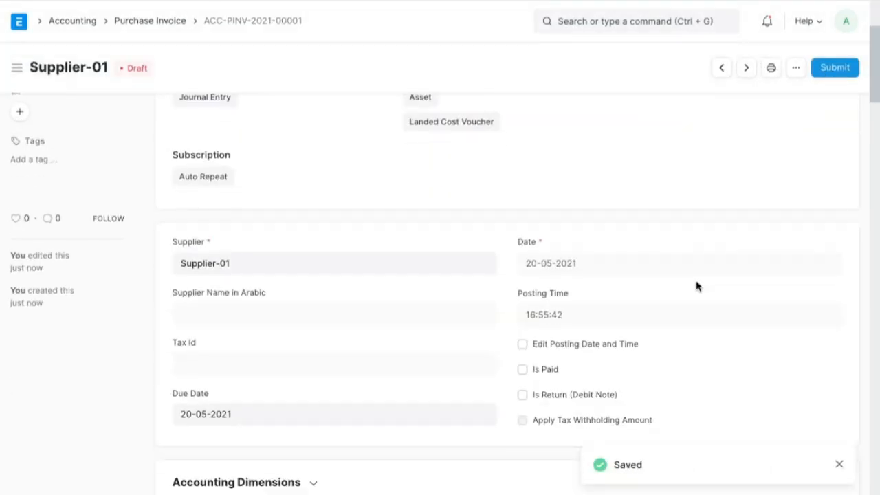
- Submit Supplier-01's draft purchase invoice permanently
{"action": "scroll", "coordinate": [697, 284], "scroll_direction": "down", "scroll_amount": 1}
{"action": "left_click", "coordinate": [835, 69]}
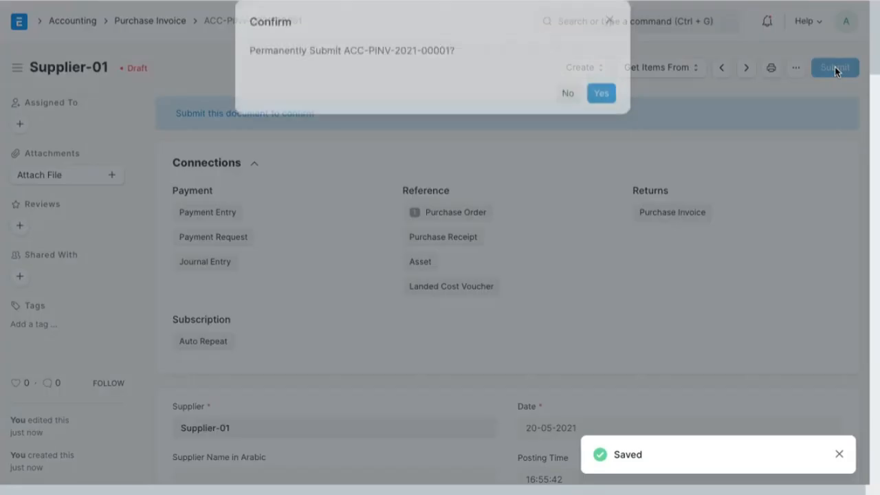
{"action": "left_click", "coordinate": [601, 115]}
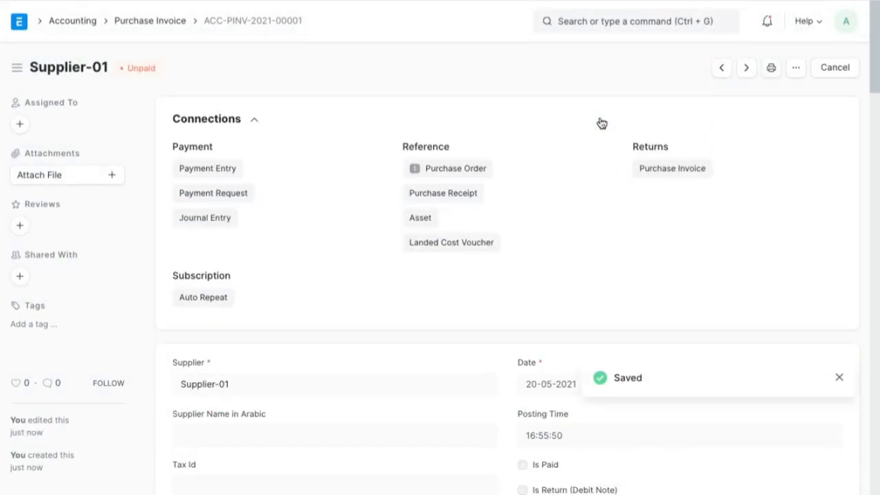
- Review the submitted purchase invoice's connections, Items table and totals
{"action": "scroll", "coordinate": [602, 123], "scroll_direction": "down", "scroll_amount": 5}
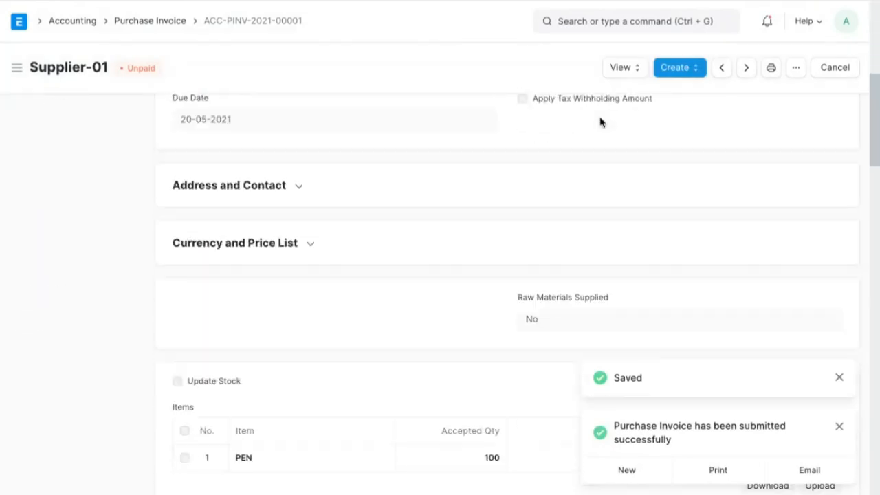
{"action": "scroll", "coordinate": [600, 122], "scroll_direction": "up", "scroll_amount": 6}
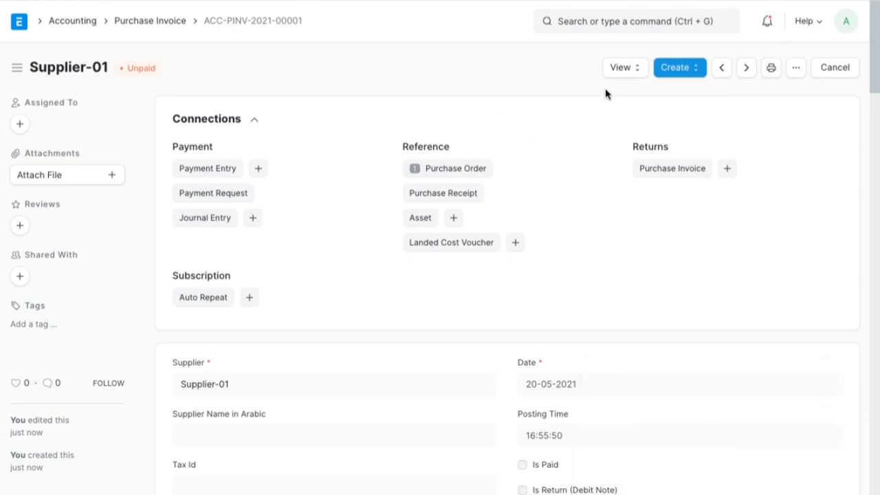
{"action": "scroll", "coordinate": [566, 245], "scroll_direction": "down", "scroll_amount": 8}
{"action": "scroll", "coordinate": [566, 245], "scroll_direction": "up", "scroll_amount": 8}
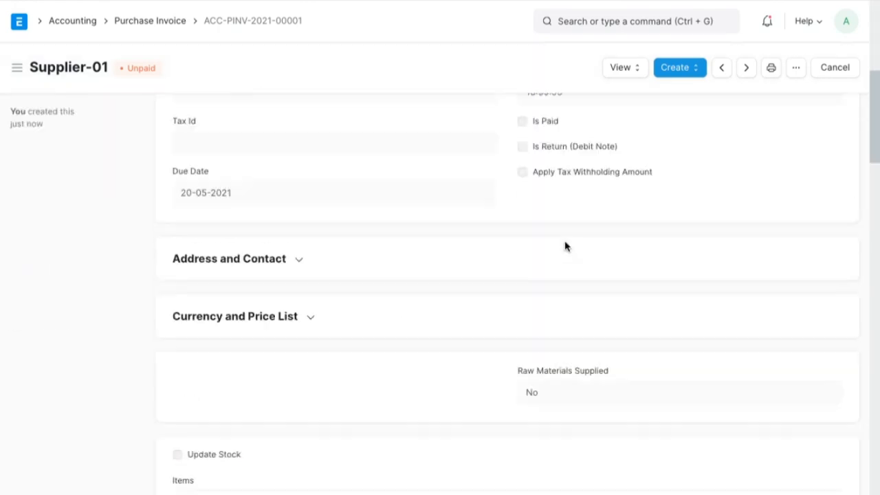
{"action": "scroll", "coordinate": [566, 245], "scroll_direction": "down", "scroll_amount": 8}
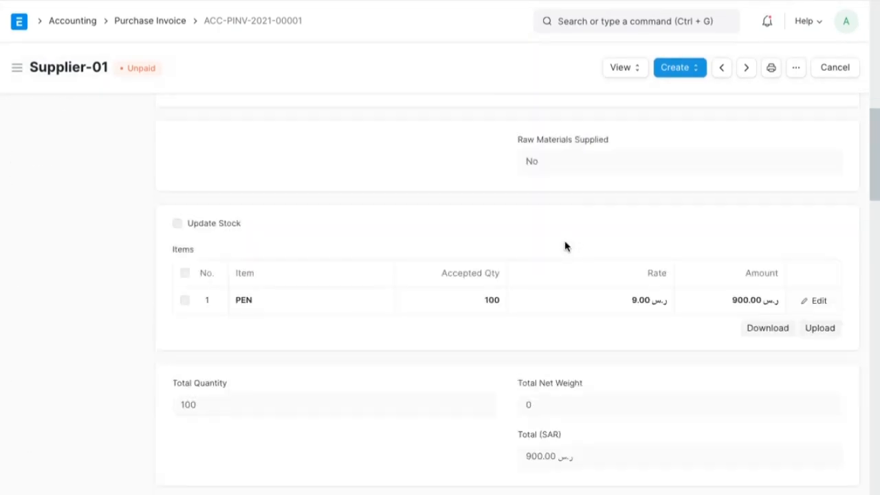
{"action": "scroll", "coordinate": [565, 245], "scroll_direction": "up", "scroll_amount": 8}
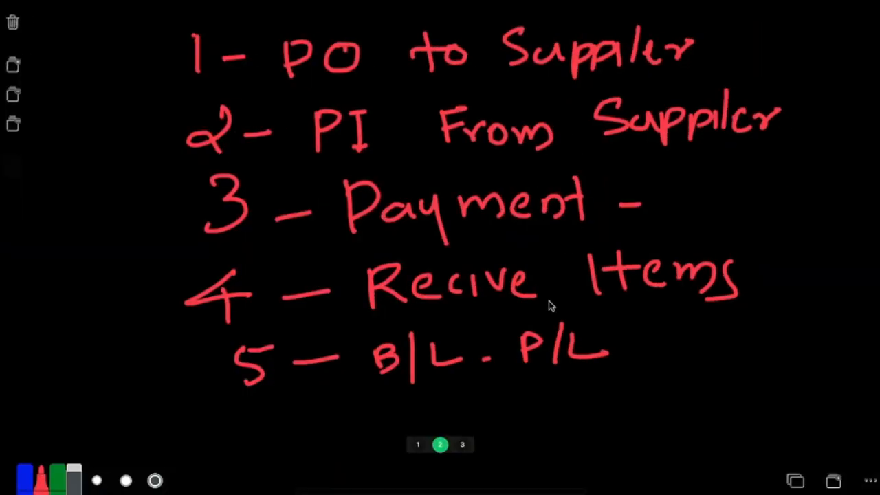
- Check page 3 of the whiteboard notes and open the accounting ledger of the submitted purchase invoice
{"action": "left_click", "coordinate": [463, 445]}
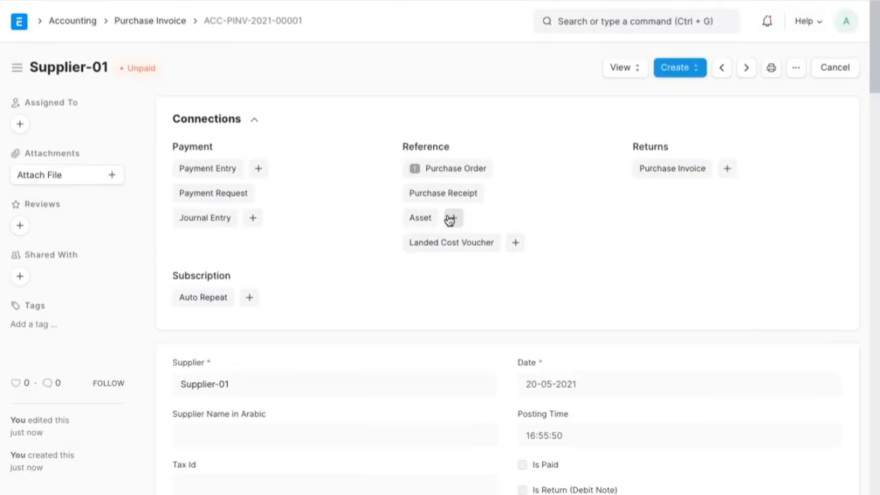
{"action": "left_click", "coordinate": [627, 72]}
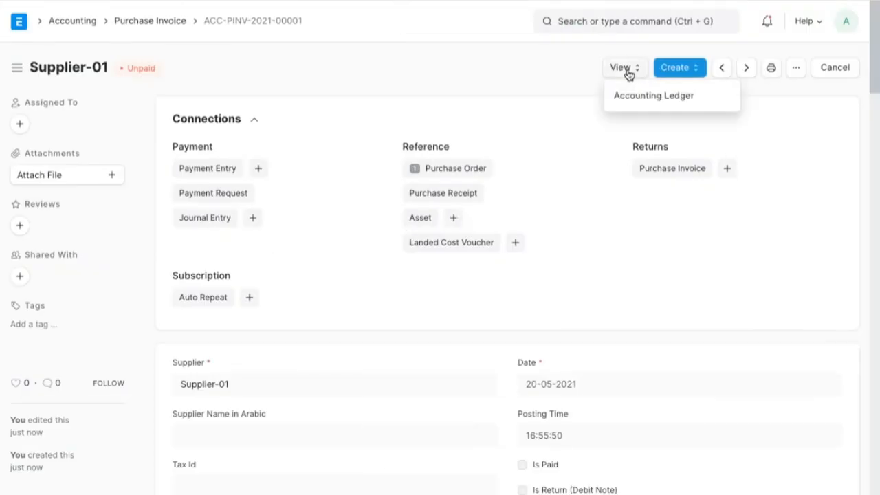
{"action": "left_click", "coordinate": [636, 101]}
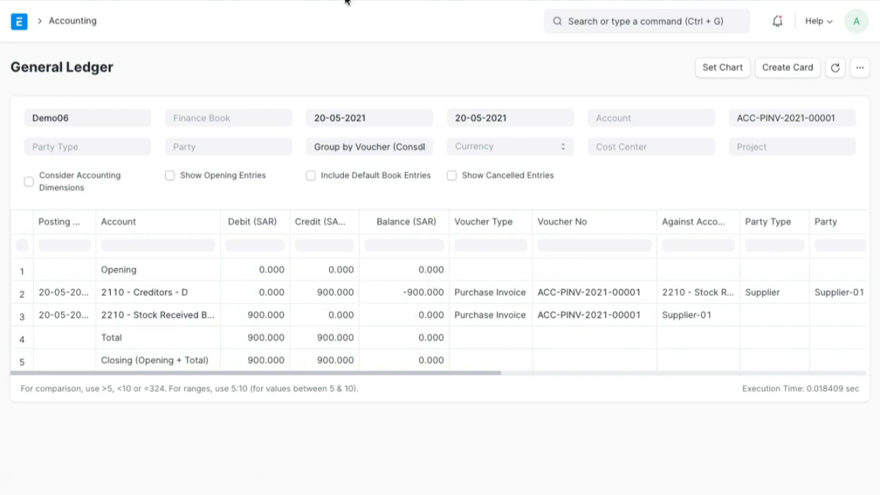
- Highlight the Creditors balance, the Supplier party type and the stock received account in the invoice's General Ledger with the screen annotation pen
{"action": "key", "text": "alt+Tab"}
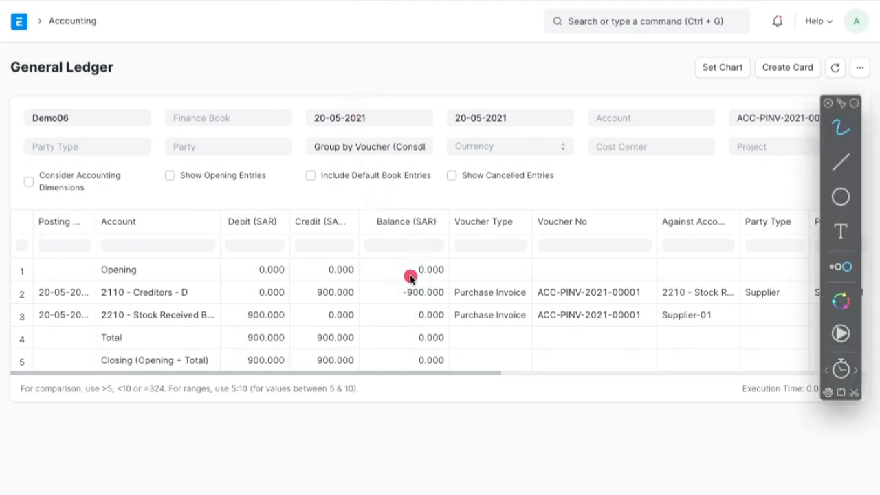
{"action": "mouse_move", "coordinate": [438, 269]}
{"action": "left_mouse_down"}
{"action": "mouse_move", "coordinate": [389, 281]}
{"action": "mouse_move", "coordinate": [462, 310]}
{"action": "mouse_move", "coordinate": [441, 261]}
{"action": "left_mouse_up"}
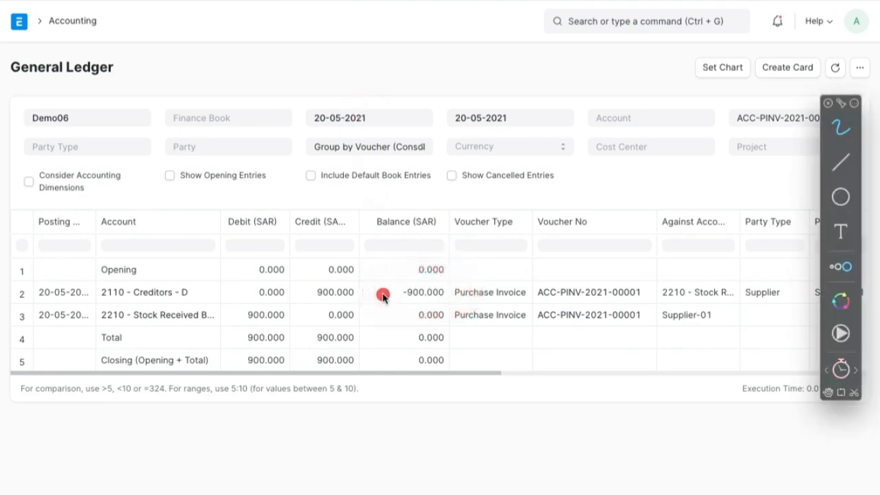
{"action": "mouse_move", "coordinate": [382, 294]}
{"action": "left_mouse_down"}
{"action": "mouse_move", "coordinate": [481, 295]}
{"action": "mouse_move", "coordinate": [444, 273]}
{"action": "mouse_move", "coordinate": [398, 312]}
{"action": "mouse_move", "coordinate": [473, 276]}
{"action": "left_mouse_up"}
{"action": "mouse_move", "coordinate": [451, 278]}
{"action": "left_mouse_down"}
{"action": "mouse_move", "coordinate": [391, 273]}
{"action": "mouse_move", "coordinate": [464, 308]}
{"action": "mouse_move", "coordinate": [467, 278]}
{"action": "left_mouse_up"}
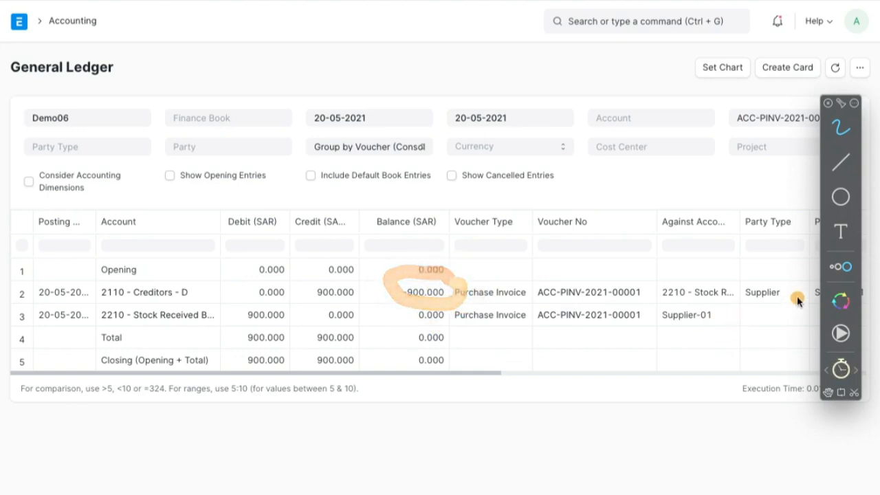
{"action": "mouse_move", "coordinate": [779, 280]}
{"action": "left_mouse_down"}
{"action": "mouse_move", "coordinate": [676, 288]}
{"action": "mouse_move", "coordinate": [769, 301]}
{"action": "left_mouse_up"}
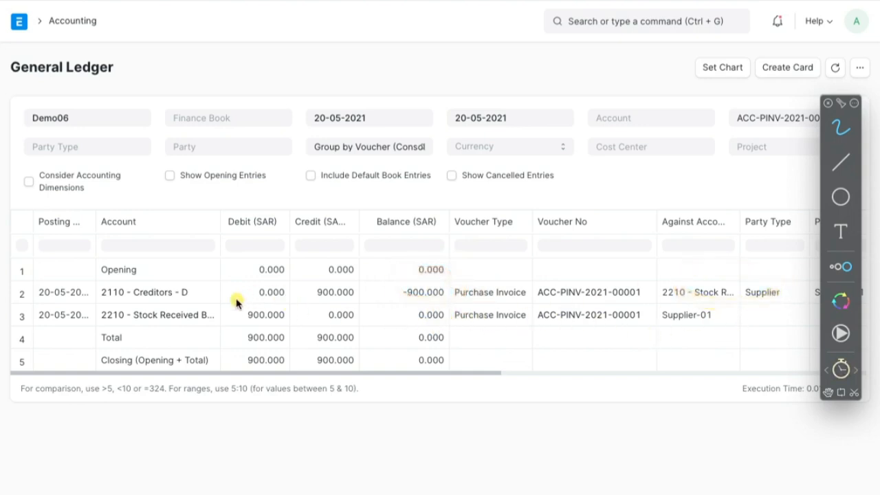
{"action": "mouse_move", "coordinate": [229, 307]}
{"action": "left_mouse_down"}
{"action": "mouse_move", "coordinate": [175, 301]}
{"action": "mouse_move", "coordinate": [118, 327]}
{"action": "mouse_move", "coordinate": [212, 337]}
{"action": "mouse_move", "coordinate": [230, 313]}
{"action": "left_mouse_up"}
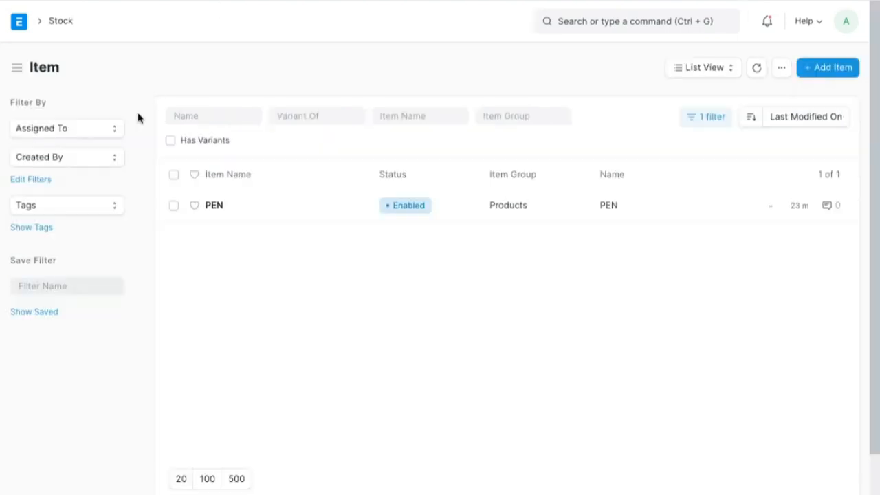
- Leave the Stock Item list for the Accounting module and open the Chart of Accounts
{"action": "left_click", "coordinate": [62, 25]}
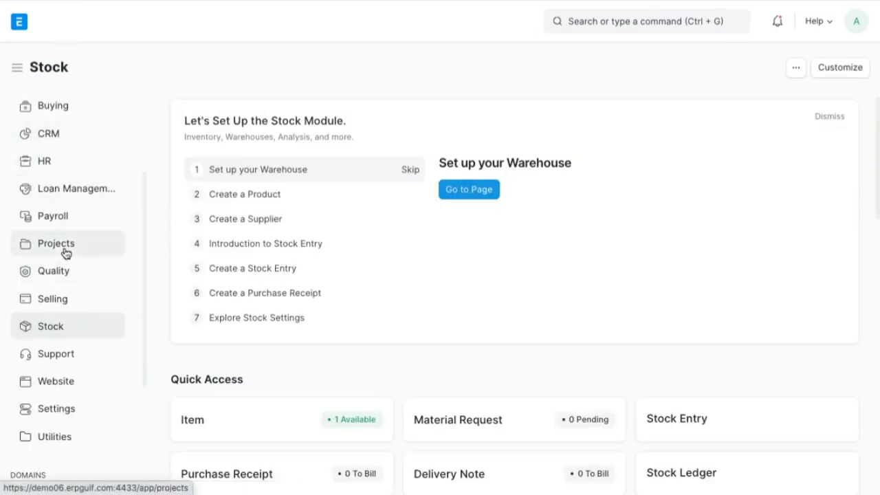
{"action": "scroll", "coordinate": [90, 214], "scroll_direction": "up", "scroll_amount": 2}
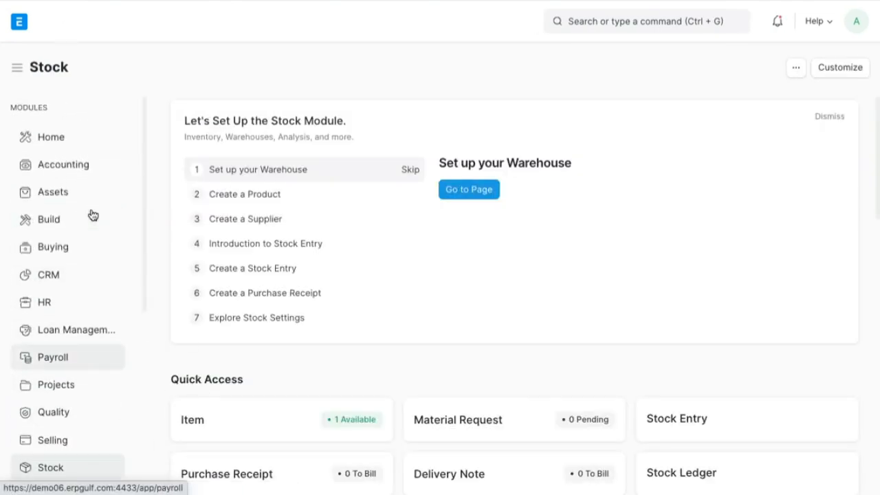
{"action": "left_click", "coordinate": [81, 167]}
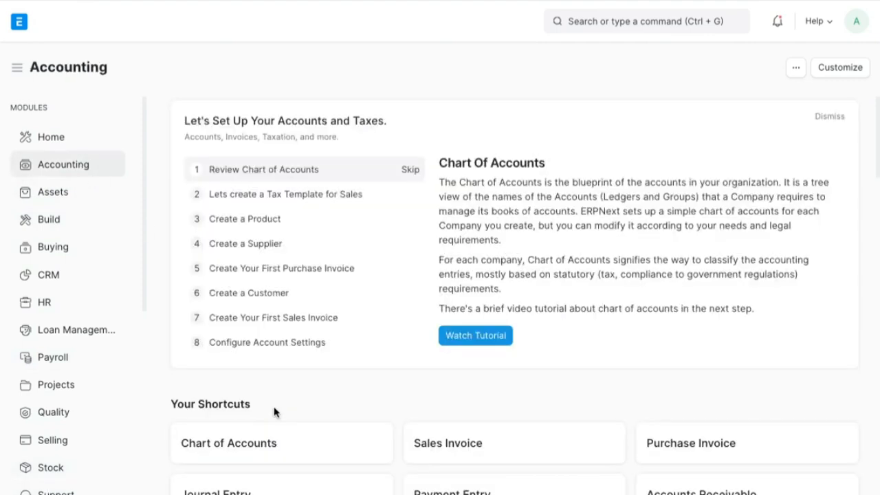
{"action": "scroll", "coordinate": [274, 410], "scroll_direction": "down", "scroll_amount": 2}
{"action": "left_click", "coordinate": [261, 365]}
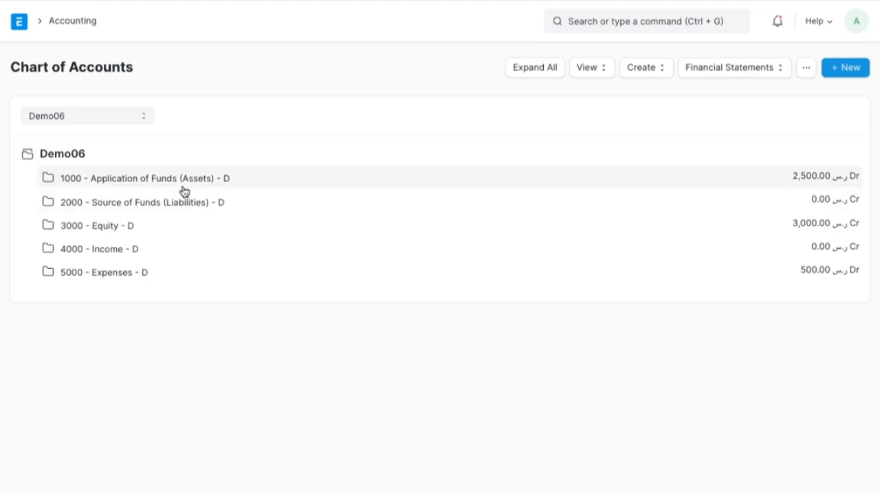
- Expand Source of Funds (Liabilities), Current Liabilities and Accounts Payable, and view the ledger of the 2110 - Creditors account
{"action": "left_click", "coordinate": [182, 200]}
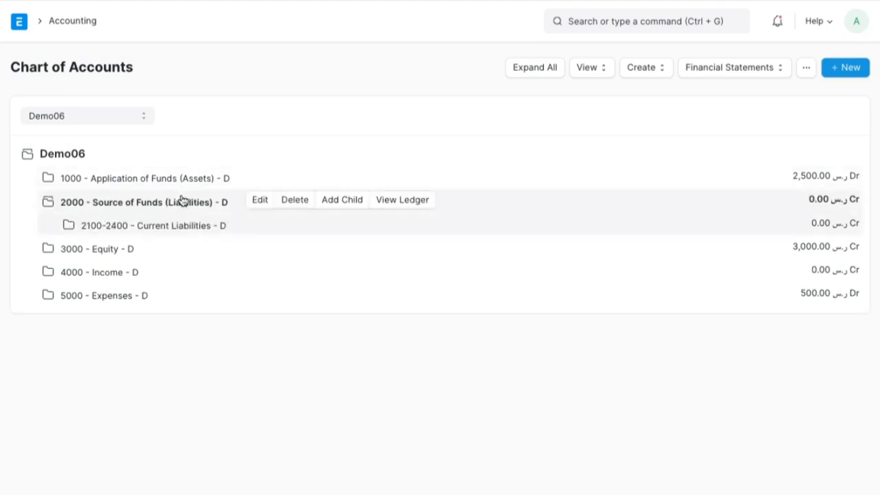
{"action": "left_click", "coordinate": [180, 232]}
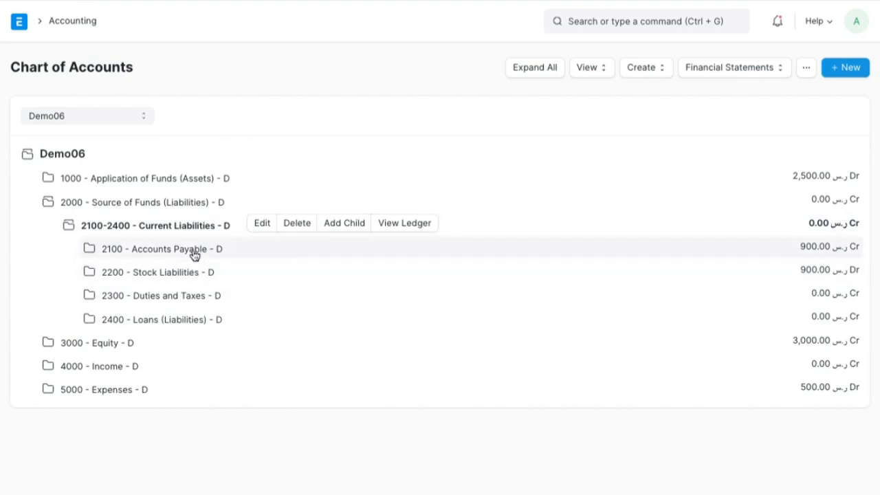
{"action": "left_click", "coordinate": [195, 252]}
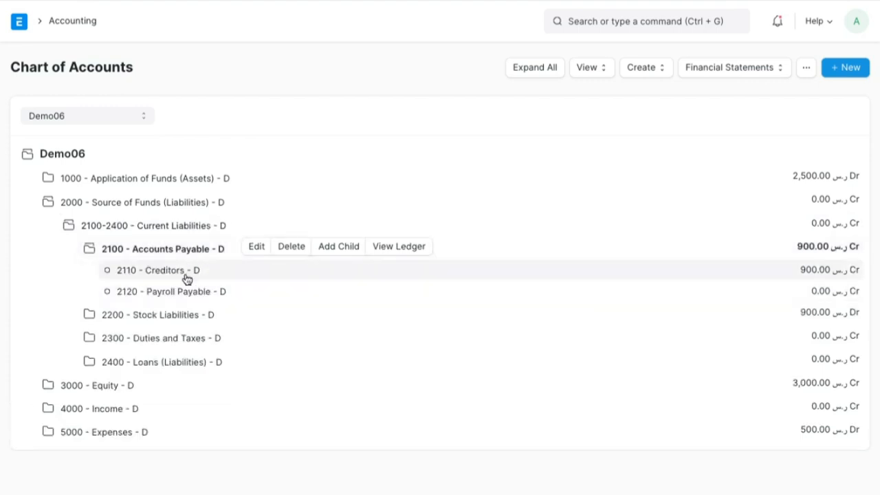
{"action": "left_click", "coordinate": [187, 277]}
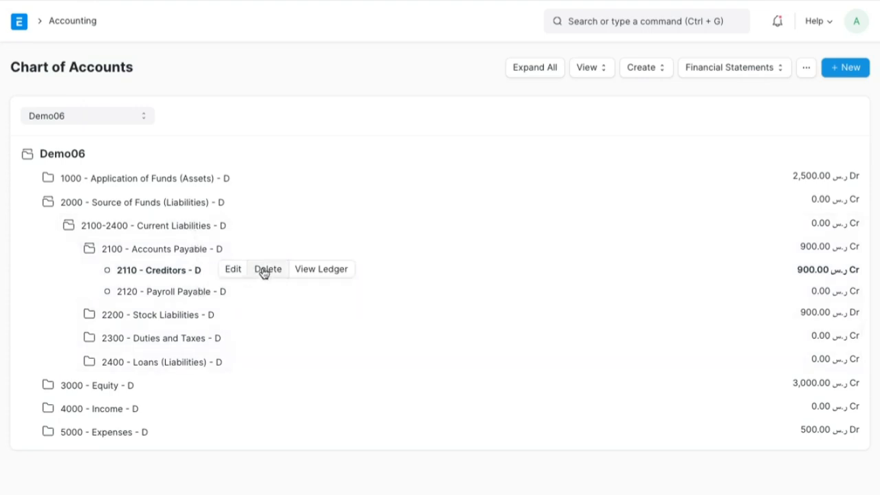
{"action": "left_click", "coordinate": [309, 270]}
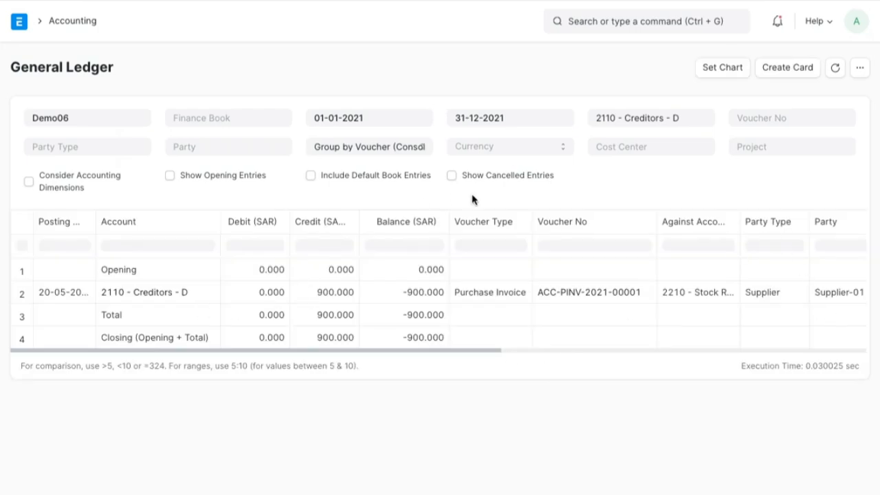
- Circle the Supplier-01 party and the balance in the Creditors ledger with the annotation pen, and close the annotation tool
{"action": "key", "text": "ctrl+Tab"}
{"action": "mouse_move", "coordinate": [822, 290]}
{"action": "left_mouse_down"}
{"action": "mouse_move", "coordinate": [808, 276]}
{"action": "mouse_move", "coordinate": [842, 275]}
{"action": "mouse_move", "coordinate": [858, 321]}
{"action": "mouse_move", "coordinate": [832, 264]}
{"action": "left_mouse_up"}
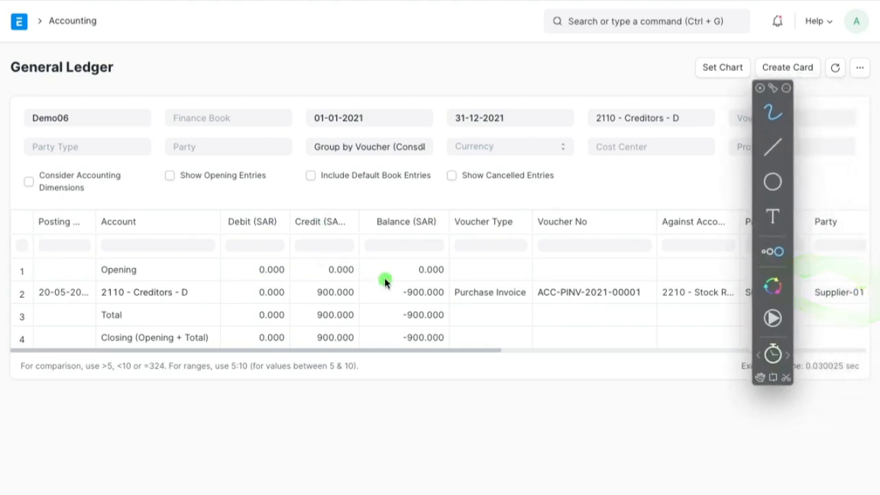
{"action": "mouse_move", "coordinate": [458, 280]}
{"action": "left_mouse_down"}
{"action": "mouse_move", "coordinate": [406, 270]}
{"action": "mouse_move", "coordinate": [492, 295]}
{"action": "mouse_move", "coordinate": [409, 276]}
{"action": "left_mouse_up"}
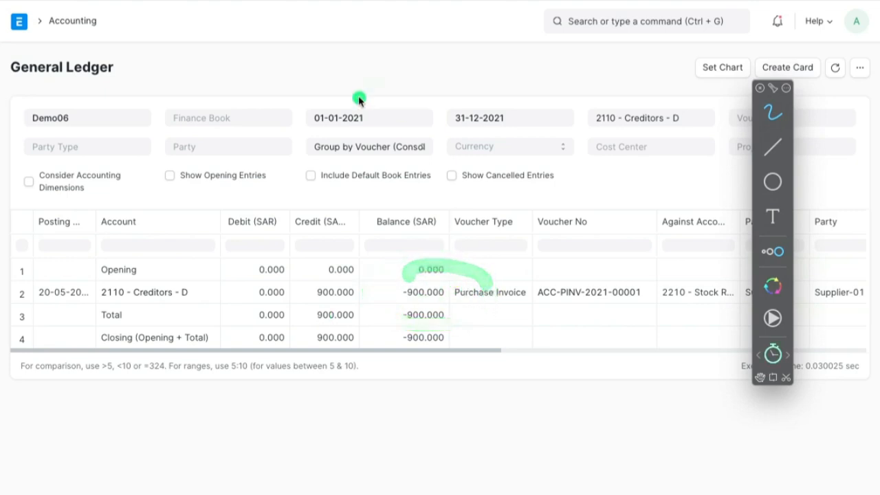
{"action": "key", "text": "Escape"}
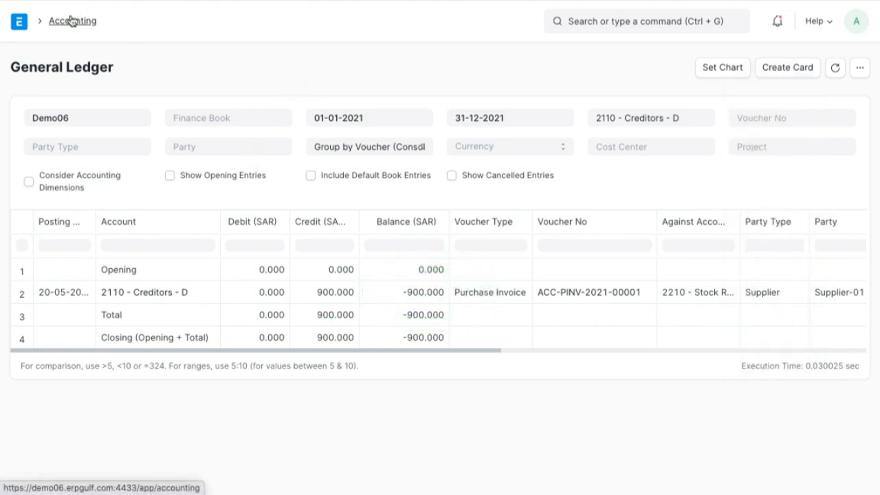
- Return to the purchase invoice's General Ledger and circle its 2210 - Stock Received account row with the annotation pen
{"action": "left_click", "coordinate": [71, 22]}
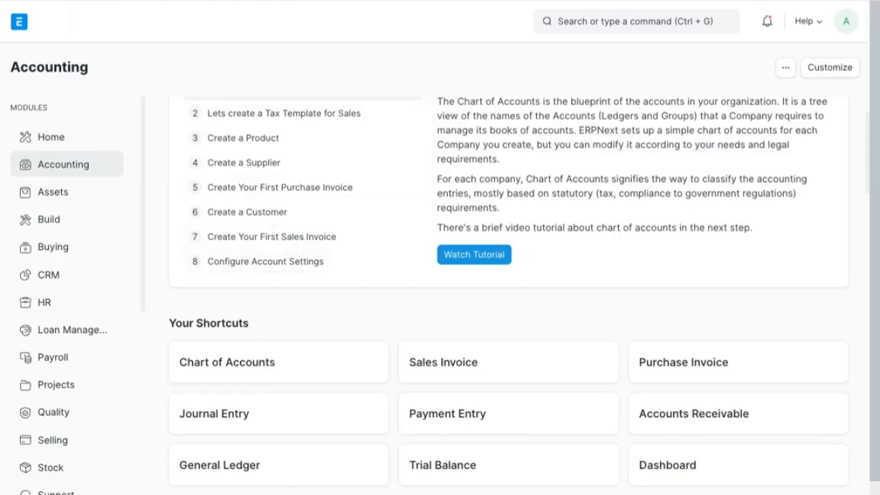
{"action": "key", "text": "alt+Left"}
{"action": "key", "text": "alt+Tab"}
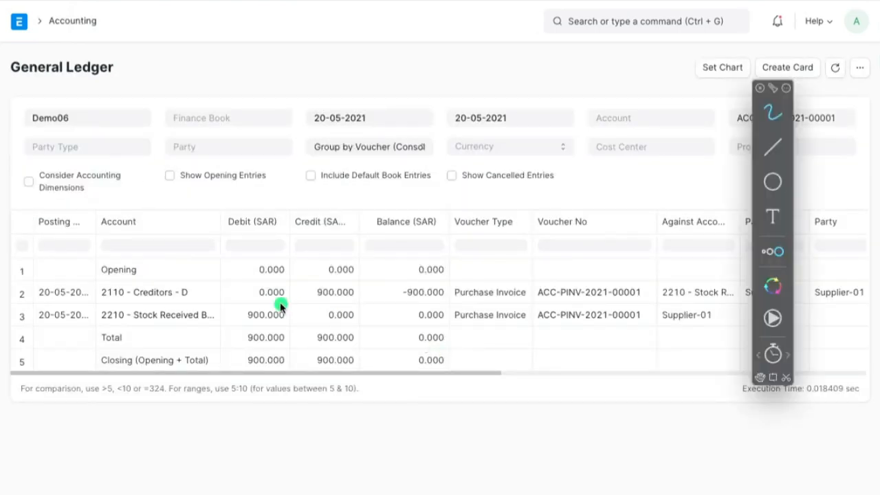
{"action": "mouse_move", "coordinate": [246, 292]}
{"action": "left_mouse_down"}
{"action": "mouse_move", "coordinate": [141, 298]}
{"action": "mouse_move", "coordinate": [167, 322]}
{"action": "mouse_move", "coordinate": [87, 322]}
{"action": "mouse_move", "coordinate": [122, 300]}
{"action": "left_mouse_up"}
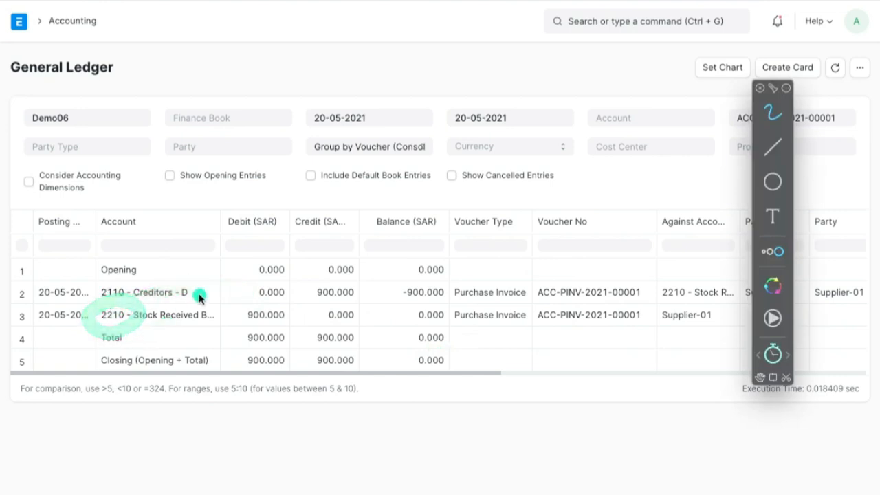
{"action": "key", "text": "Escape"}
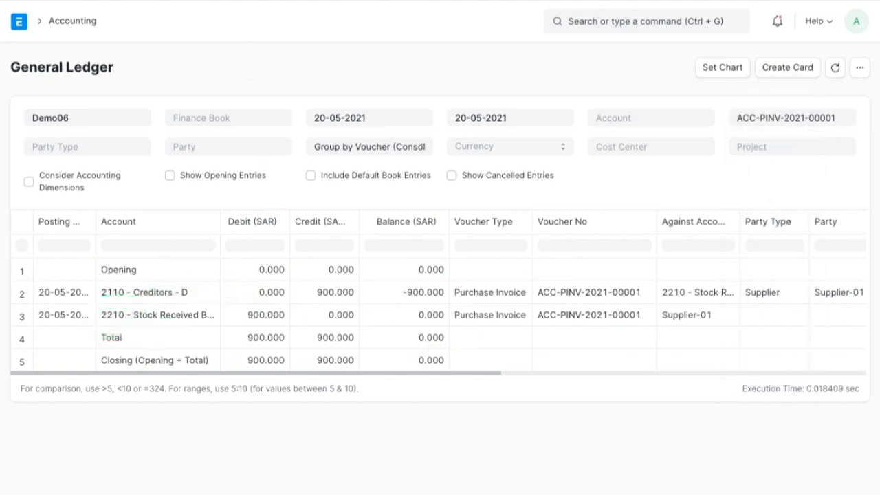
- Reopen the Chart of Accounts, expand 2200 - Stock Liabilities and select the 2210 - Stock Received But Not Billed account
{"action": "left_click", "coordinate": [243, 1]}
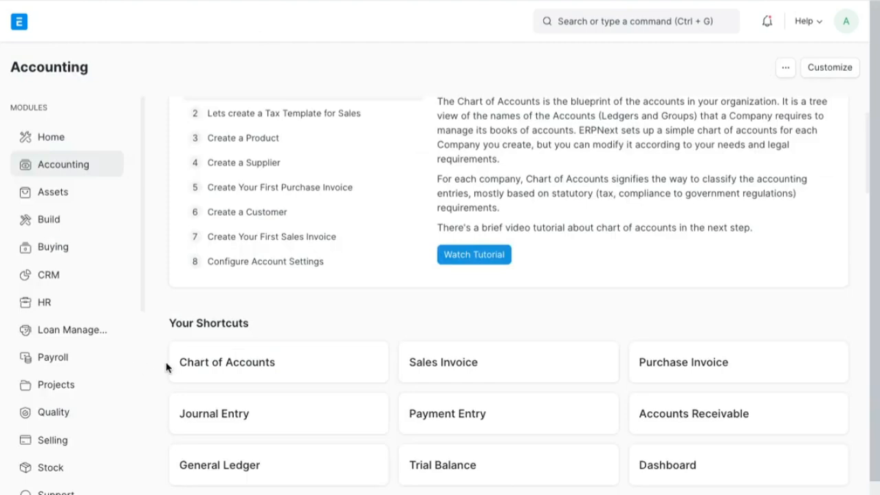
{"action": "left_click", "coordinate": [195, 370]}
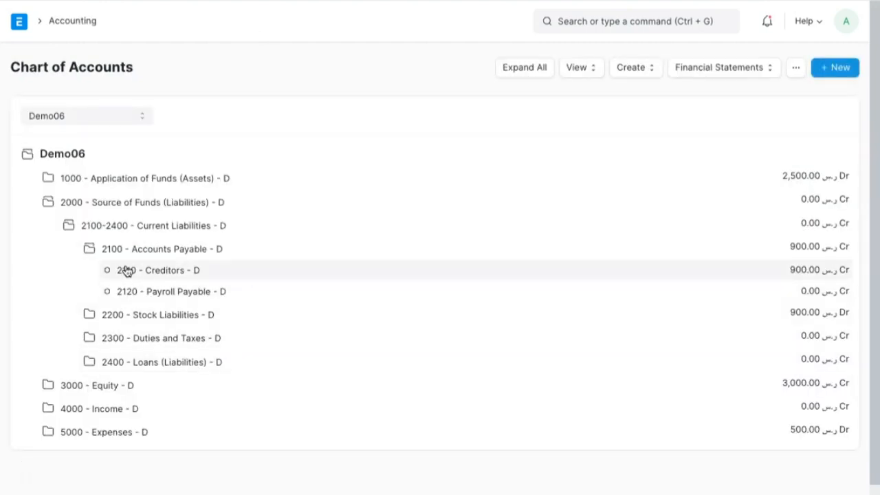
{"action": "left_click", "coordinate": [141, 318]}
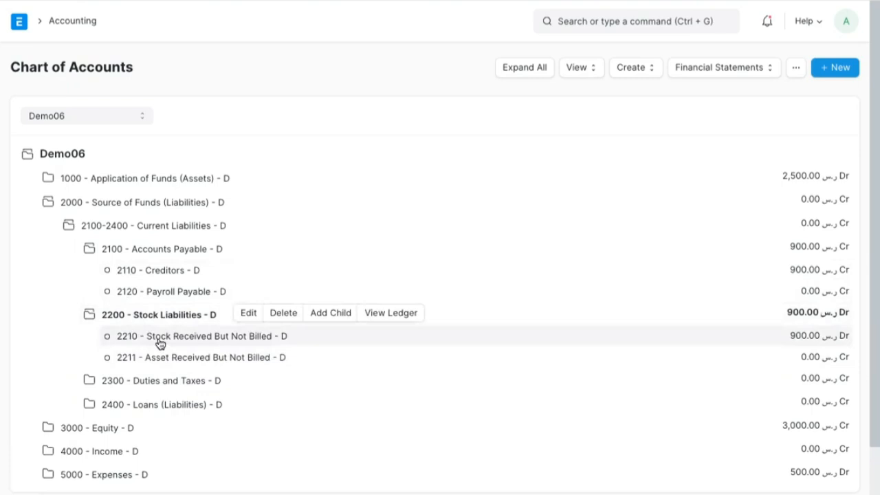
{"action": "left_click", "coordinate": [158, 340]}
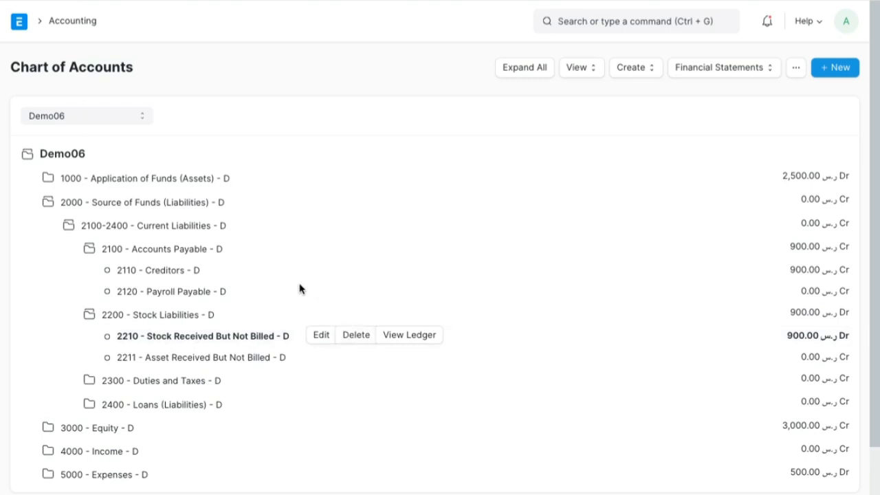
- Circle the 2210 - Stock Received But Not Billed account with the annotation pen, and look over purchase invoice ACC-PINV-2021-00001 again
{"action": "key", "text": "alt+Tab"}
{"action": "mouse_move", "coordinate": [259, 305]}
{"action": "left_mouse_down"}
{"action": "mouse_move", "coordinate": [231, 300]}
{"action": "mouse_move", "coordinate": [118, 336]}
{"action": "mouse_move", "coordinate": [299, 350]}
{"action": "mouse_move", "coordinate": [252, 296]}
{"action": "mouse_move", "coordinate": [199, 302]}
{"action": "left_mouse_up"}
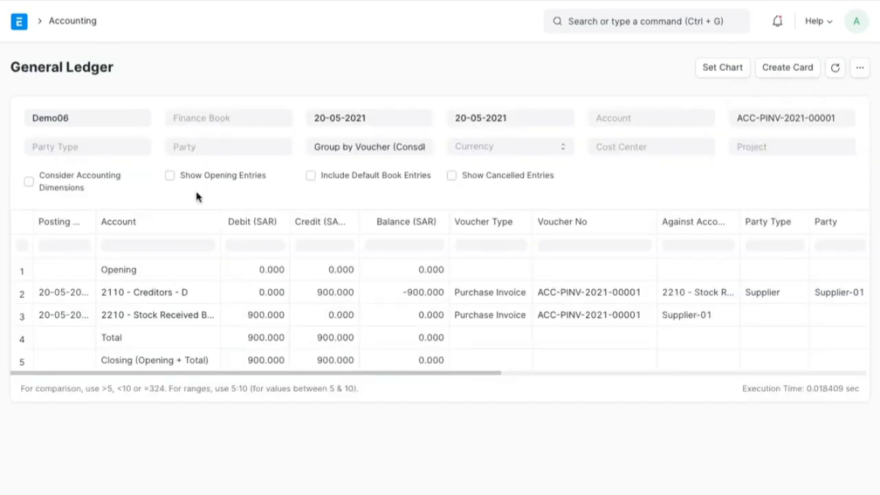
{"action": "left_click", "coordinate": [19, 0]}
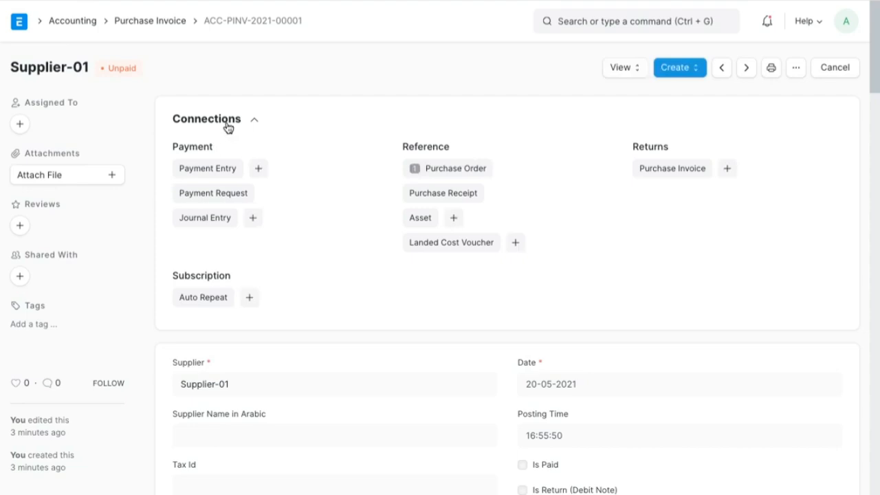
{"action": "scroll", "coordinate": [220, 92], "scroll_direction": "down", "scroll_amount": 2}
{"action": "scroll", "coordinate": [220, 92], "scroll_direction": "up", "scroll_amount": 2}
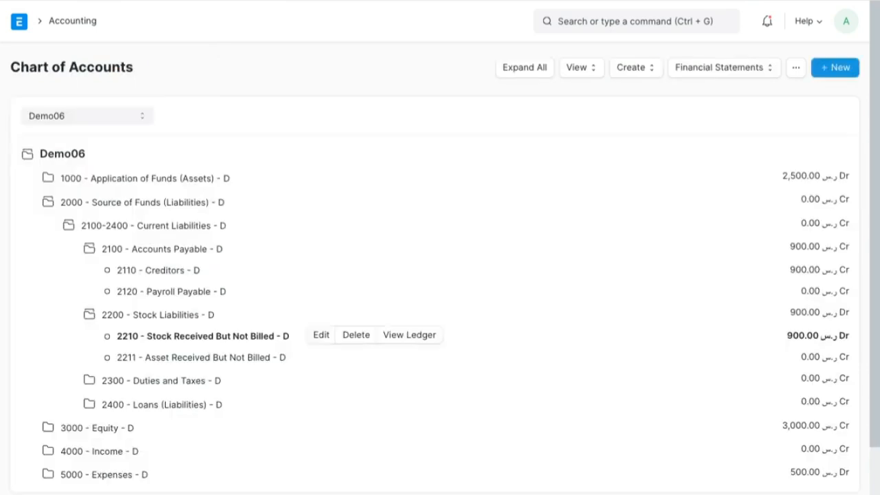
- In the Chart of Accounts, encircle the 2210 - Stock Received But Not Billed account with the annotation pen and close the annotation tool
{"action": "key", "text": "alt+Tab"}
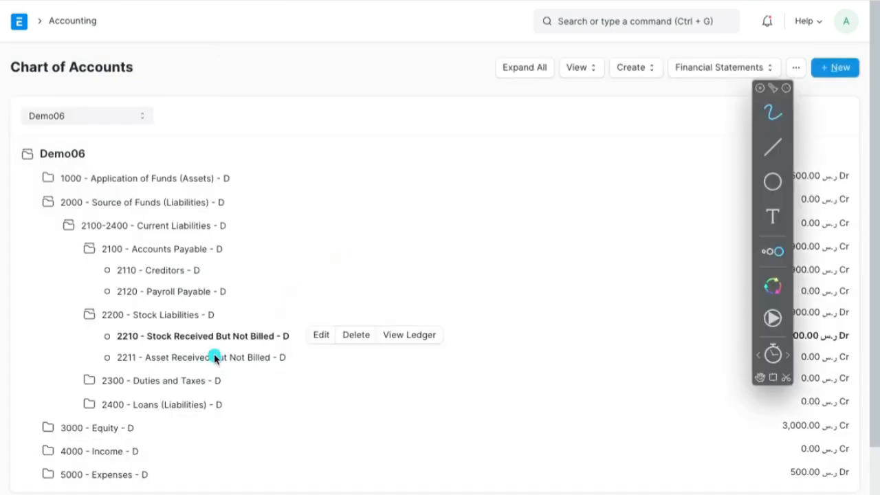
{"action": "mouse_move", "coordinate": [292, 307]}
{"action": "left_mouse_down"}
{"action": "mouse_move", "coordinate": [278, 301]}
{"action": "mouse_move", "coordinate": [131, 323]}
{"action": "mouse_move", "coordinate": [244, 376]}
{"action": "mouse_move", "coordinate": [299, 340]}
{"action": "mouse_move", "coordinate": [280, 305]}
{"action": "left_mouse_up"}
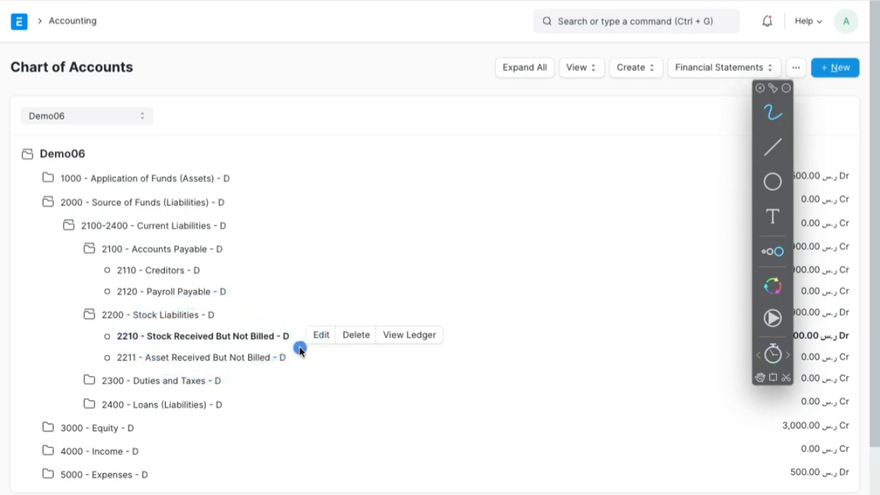
{"action": "mouse_move", "coordinate": [313, 322]}
{"action": "left_mouse_down"}
{"action": "mouse_move", "coordinate": [152, 314]}
{"action": "mouse_move", "coordinate": [261, 357]}
{"action": "mouse_move", "coordinate": [306, 324]}
{"action": "left_mouse_up"}
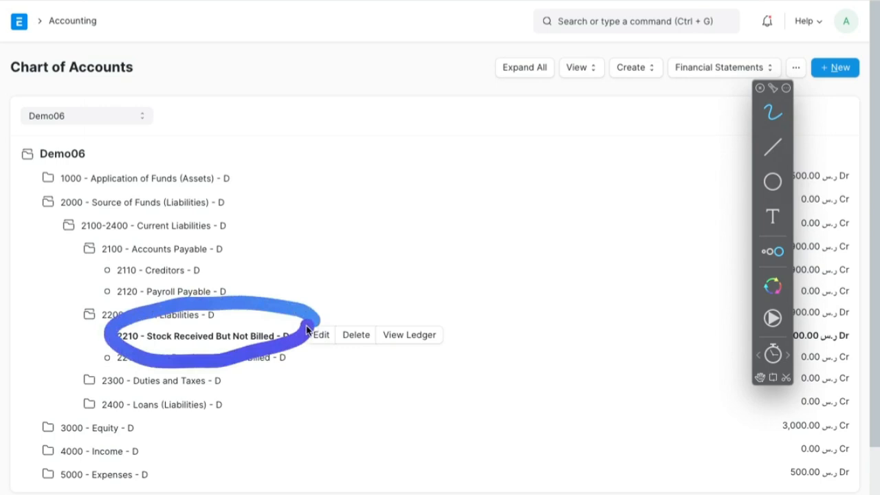
{"action": "key", "text": "Escape"}
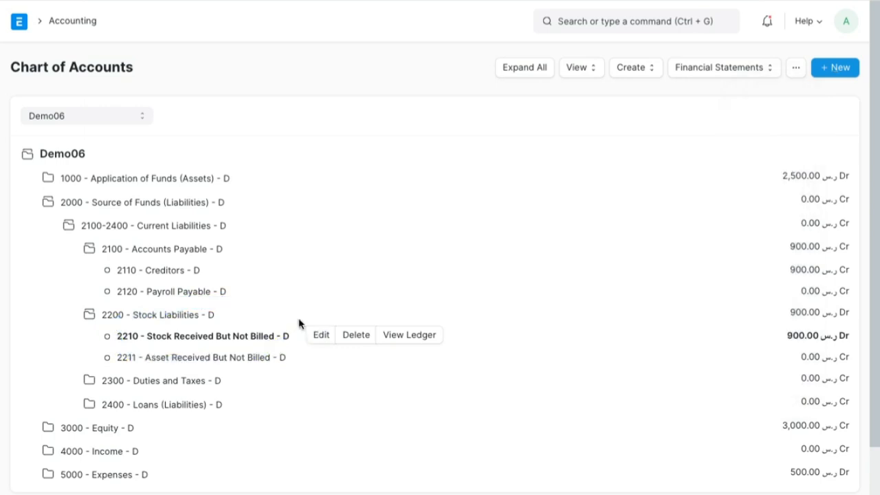
- Expand 1000 - Application of Funds (Assets) and draw an annotation arrow from the 2210 account up to 1100-1600 - Current Assets
{"action": "left_click", "coordinate": [223, 178]}
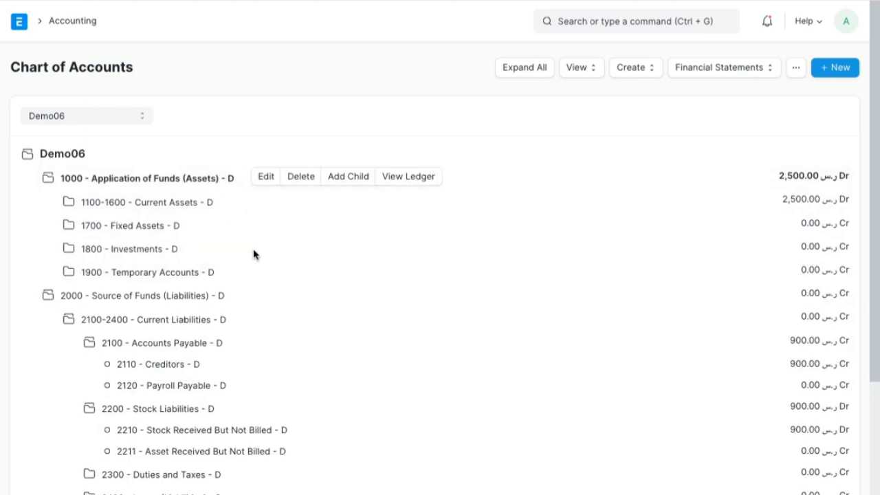
{"action": "key", "text": "ctrl+a"}
{"action": "mouse_move", "coordinate": [305, 424]}
{"action": "left_mouse_down"}
{"action": "mouse_move", "coordinate": [326, 427]}
{"action": "mouse_move", "coordinate": [354, 364]}
{"action": "mouse_move", "coordinate": [344, 275]}
{"action": "mouse_move", "coordinate": [316, 224]}
{"action": "mouse_move", "coordinate": [227, 204]}
{"action": "left_mouse_up"}
{"action": "left_click_drag", "start_coordinate": [243, 193], "coordinate": [252, 220]}
{"action": "left_click", "coordinate": [292, 429]}
{"action": "left_click", "coordinate": [294, 430]}
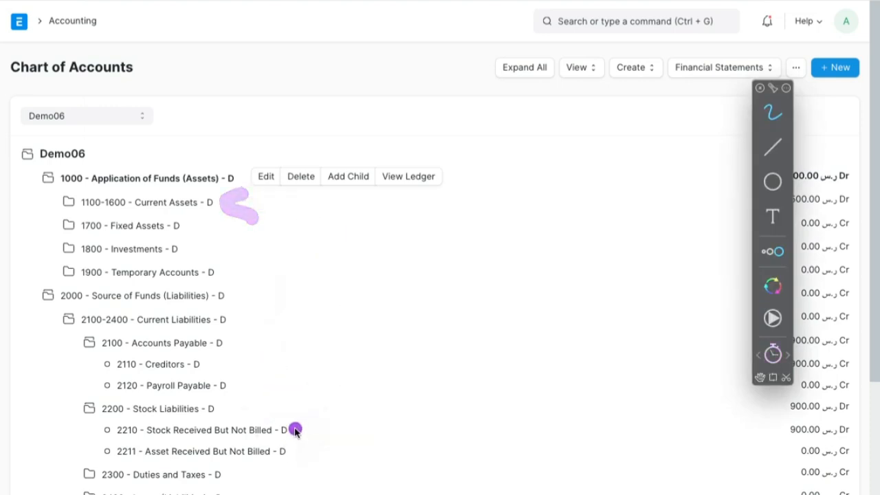
{"action": "mouse_move", "coordinate": [295, 430]}
{"action": "left_mouse_down"}
{"action": "mouse_move", "coordinate": [328, 281]}
{"action": "mouse_move", "coordinate": [244, 199]}
{"action": "mouse_move", "coordinate": [231, 203]}
{"action": "mouse_move", "coordinate": [260, 219]}
{"action": "left_mouse_up"}
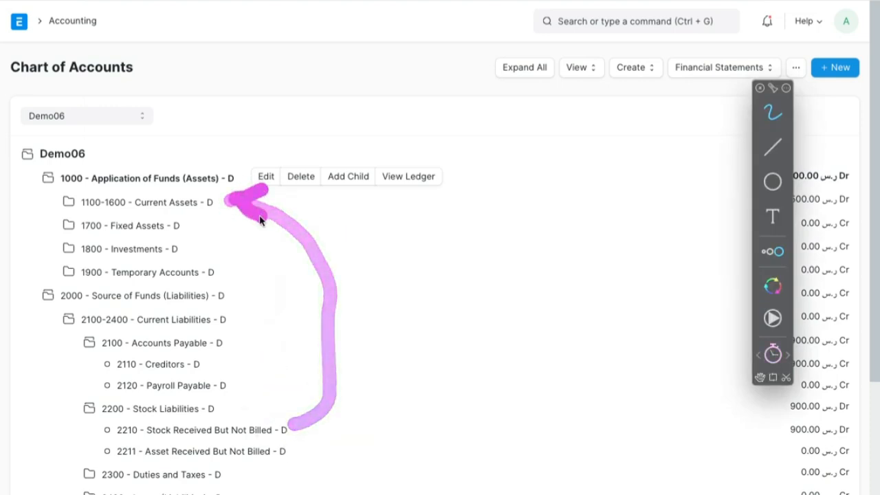
- Draw annotation strokes from the 2210 account across to its balance and back, and close the annotation tool
{"action": "mouse_move", "coordinate": [292, 426]}
{"action": "left_mouse_down"}
{"action": "mouse_move", "coordinate": [422, 416]}
{"action": "mouse_move", "coordinate": [761, 461]}
{"action": "left_mouse_up"}
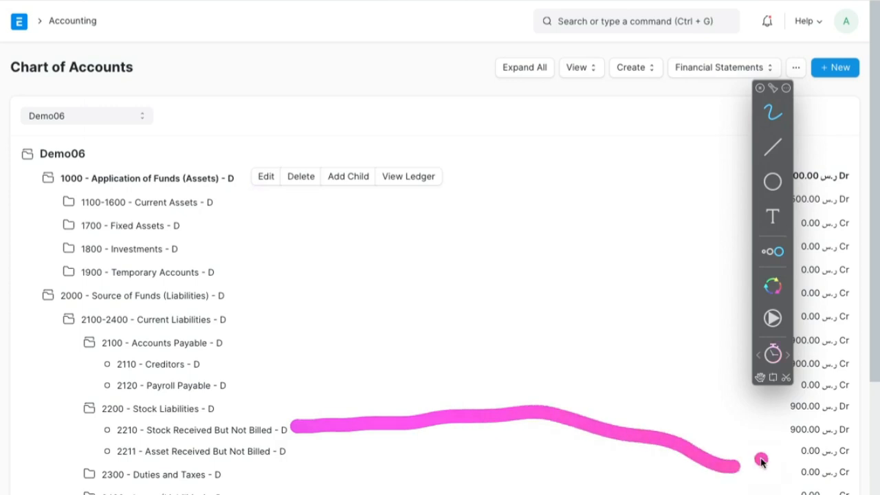
{"action": "mouse_move", "coordinate": [795, 431]}
{"action": "left_mouse_down"}
{"action": "mouse_move", "coordinate": [658, 412]}
{"action": "mouse_move", "coordinate": [406, 406]}
{"action": "left_mouse_up"}
{"action": "left_click_drag", "start_coordinate": [385, 406], "coordinate": [372, 405]}
{"action": "left_click_drag", "start_coordinate": [338, 409], "coordinate": [280, 428]}
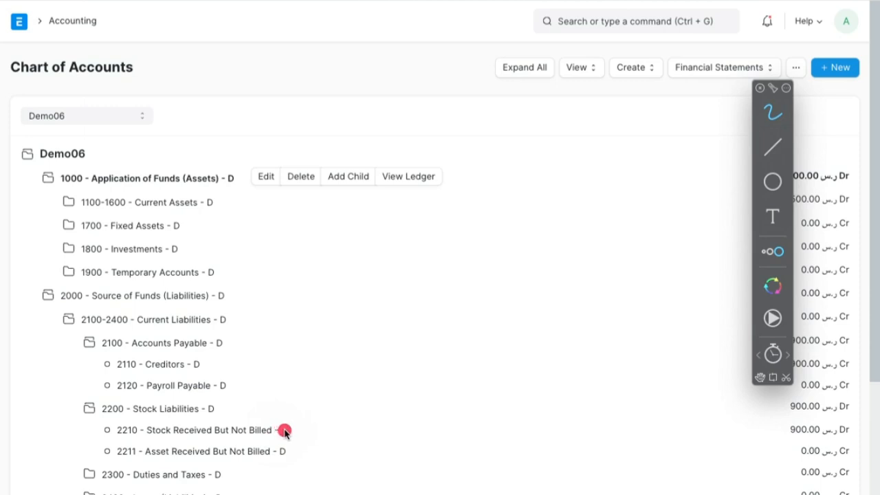
{"action": "mouse_move", "coordinate": [292, 411]}
{"action": "left_mouse_down"}
{"action": "mouse_move", "coordinate": [231, 402]}
{"action": "mouse_move", "coordinate": [172, 446]}
{"action": "mouse_move", "coordinate": [308, 431]}
{"action": "left_mouse_up"}
{"action": "key", "text": "Escape"}
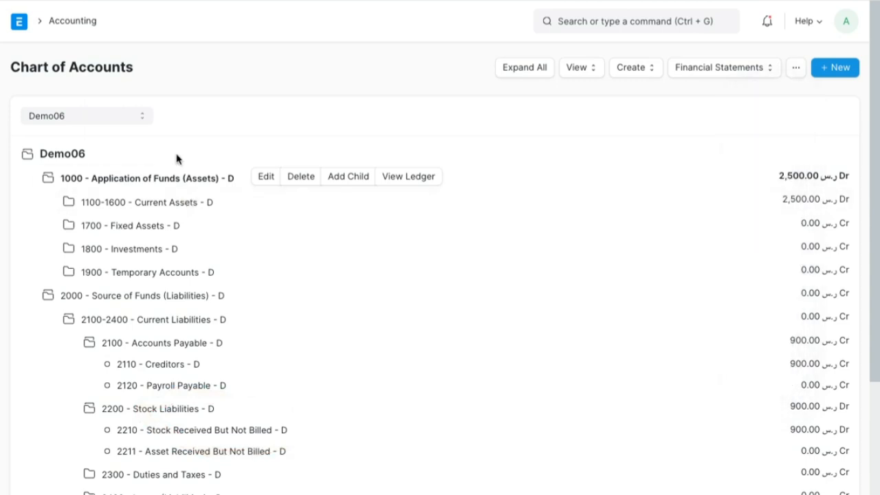
- Collapse the 1000 - Application of Funds (Assets) and 2000 - Source of Funds (Liabilities) groups in the Chart of Accounts
{"action": "left_click", "coordinate": [183, 180]}
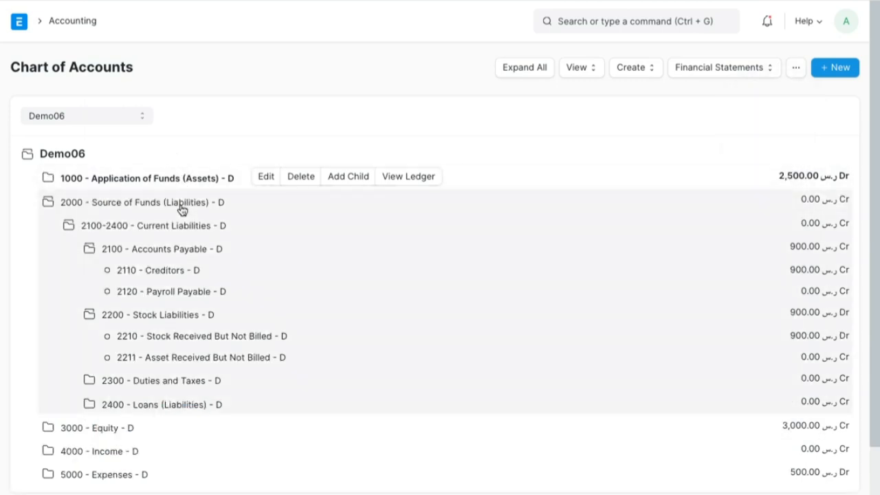
{"action": "left_click", "coordinate": [181, 205]}
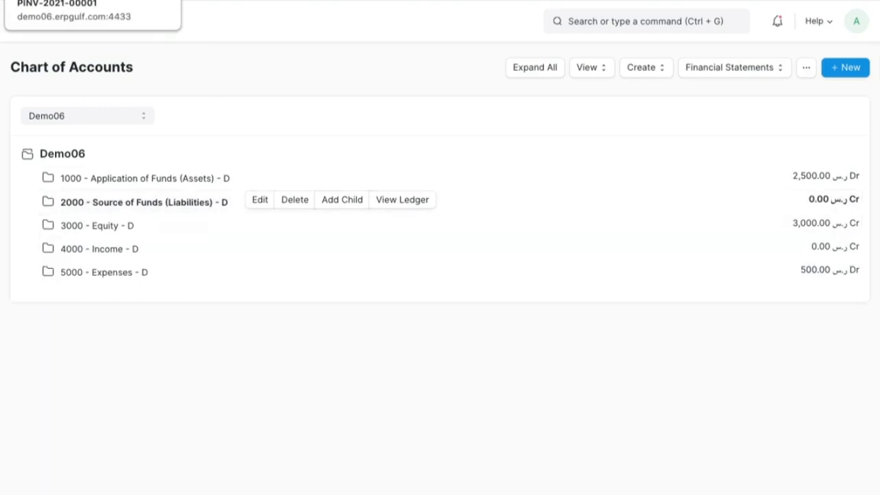
{"action": "left_click", "coordinate": [92, 0]}
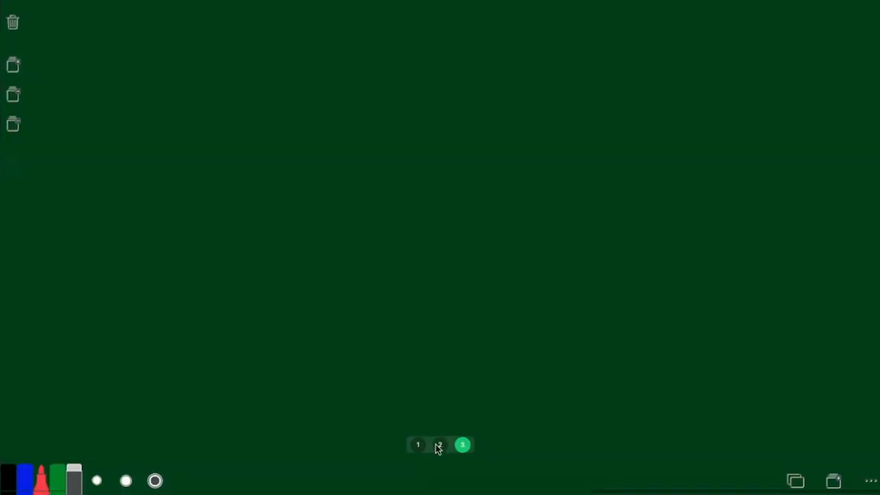
- Show page 2 of the whiteboard and mark the PI From Supplier and Payment stages with the annotation pen
{"action": "left_click", "coordinate": [438, 445]}
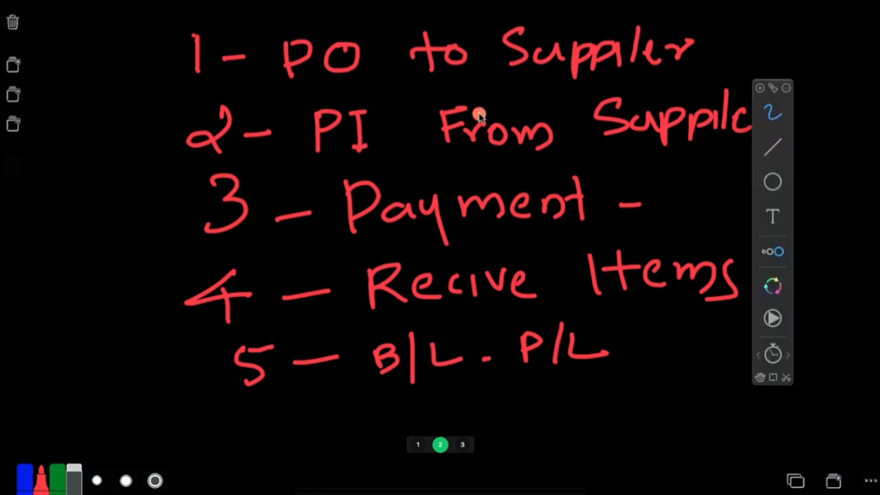
{"action": "mouse_move", "coordinate": [472, 165]}
{"action": "left_mouse_down"}
{"action": "mouse_move", "coordinate": [316, 157]}
{"action": "mouse_move", "coordinate": [544, 259]}
{"action": "mouse_move", "coordinate": [546, 173]}
{"action": "mouse_move", "coordinate": [397, 164]}
{"action": "left_mouse_up"}
{"action": "mouse_move", "coordinate": [76, 210]}
{"action": "left_mouse_down"}
{"action": "mouse_move", "coordinate": [86, 272]}
{"action": "mouse_move", "coordinate": [127, 255]}
{"action": "left_mouse_up"}
{"action": "mouse_move", "coordinate": [89, 248]}
{"action": "left_mouse_down"}
{"action": "mouse_move", "coordinate": [124, 231]}
{"action": "mouse_move", "coordinate": [141, 252]}
{"action": "left_mouse_up"}
{"action": "left_click_drag", "start_coordinate": [168, 206], "coordinate": [189, 251]}
{"action": "left_click_drag", "start_coordinate": [257, 183], "coordinate": [294, 235]}
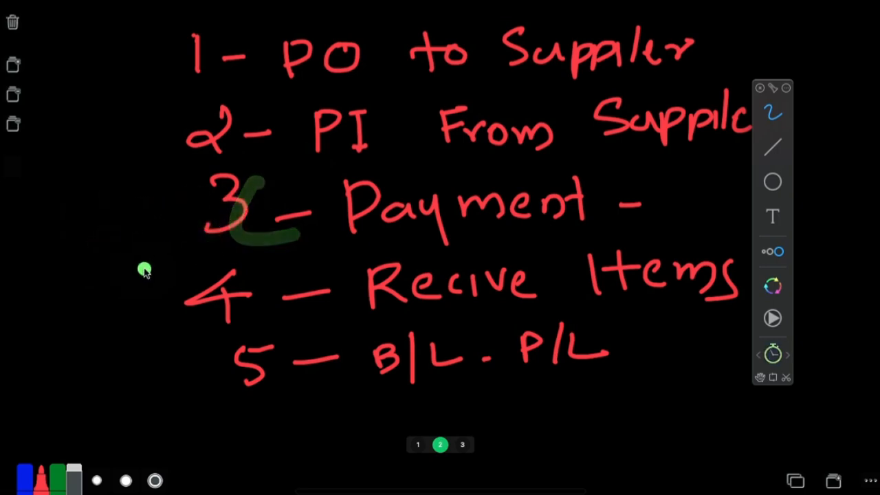
- Return to the Chart of Accounts and expand 1000 - Application of Funds (Assets), 1100-1600 - Current Assets and 1200 - Bank Accounts
{"action": "key", "text": "ctrl+Left"}
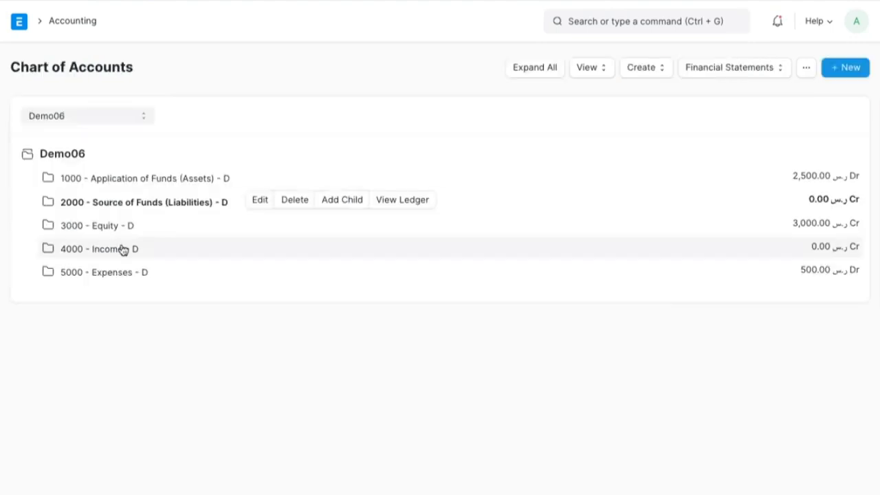
{"action": "left_click", "coordinate": [145, 180]}
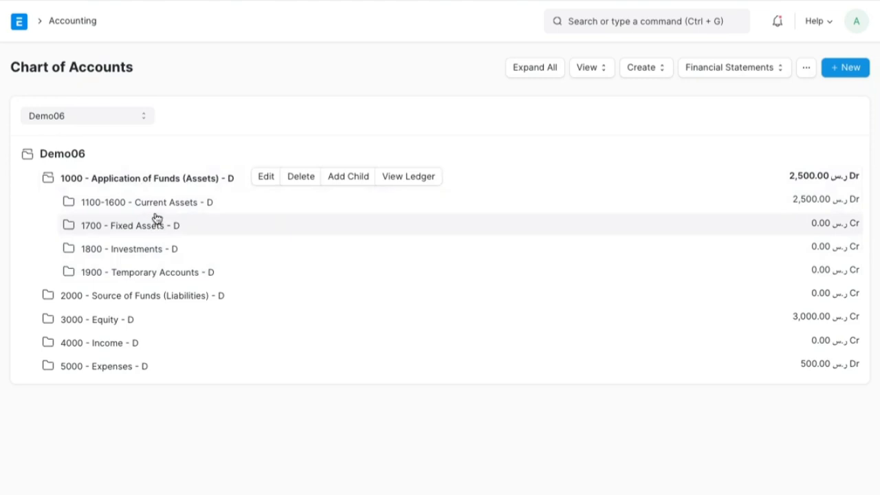
{"action": "left_click", "coordinate": [157, 213]}
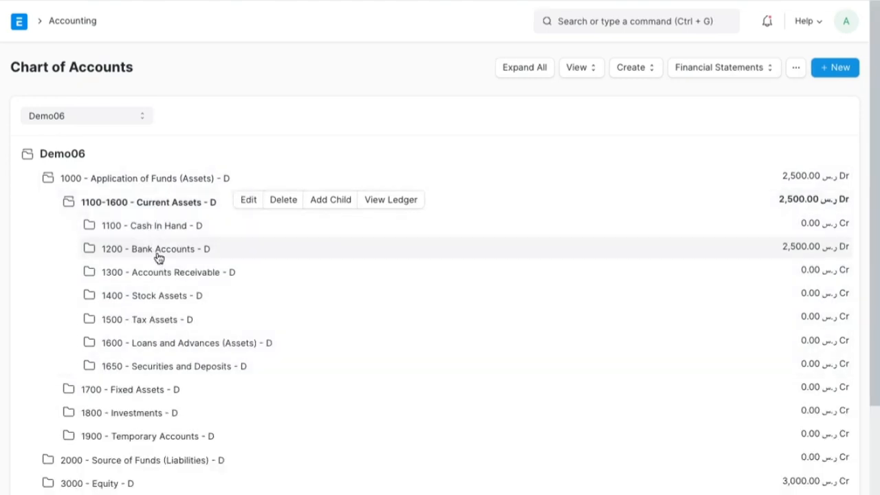
{"action": "left_click", "coordinate": [156, 252]}
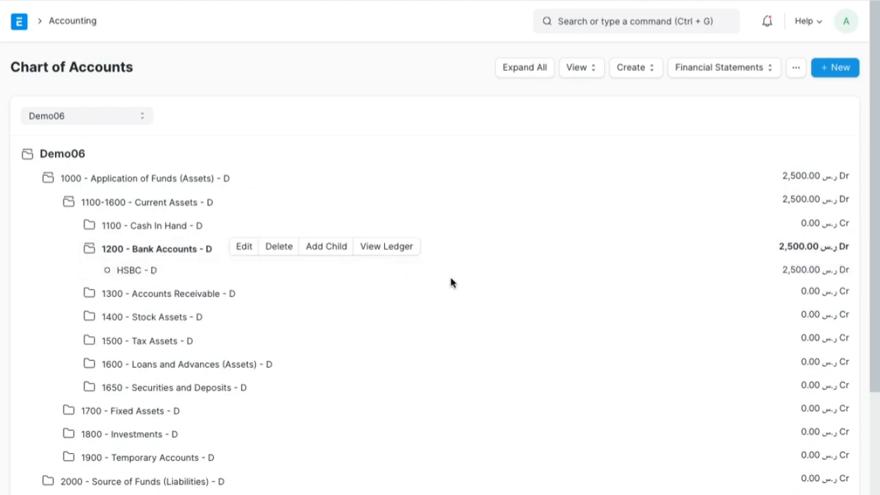
- Move the annotation toolbar away from the balances and circle the Bank Accounts and HSBC amounts with the pen
{"action": "key", "text": "alt+Tab"}
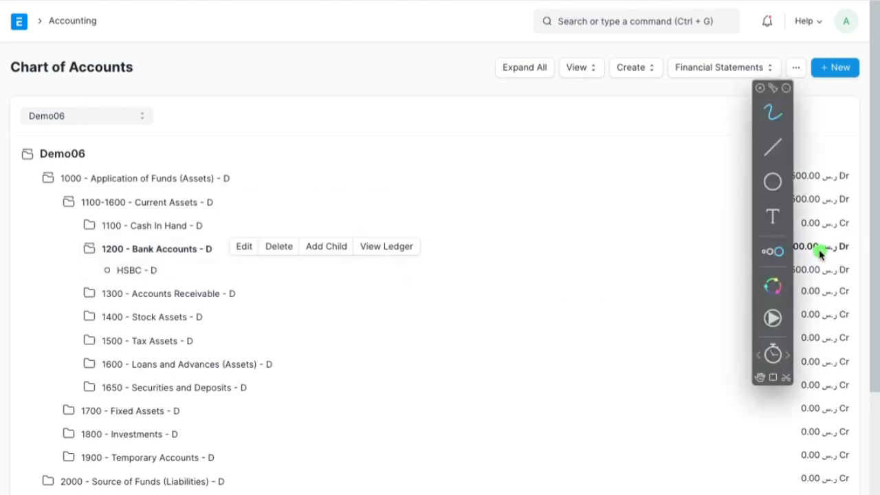
{"action": "left_click_drag", "start_coordinate": [770, 196], "coordinate": [721, 203]}
{"action": "mouse_move", "coordinate": [836, 260]}
{"action": "left_mouse_down"}
{"action": "mouse_move", "coordinate": [829, 235]}
{"action": "mouse_move", "coordinate": [749, 257]}
{"action": "mouse_move", "coordinate": [857, 270]}
{"action": "mouse_move", "coordinate": [761, 223]}
{"action": "left_mouse_up"}
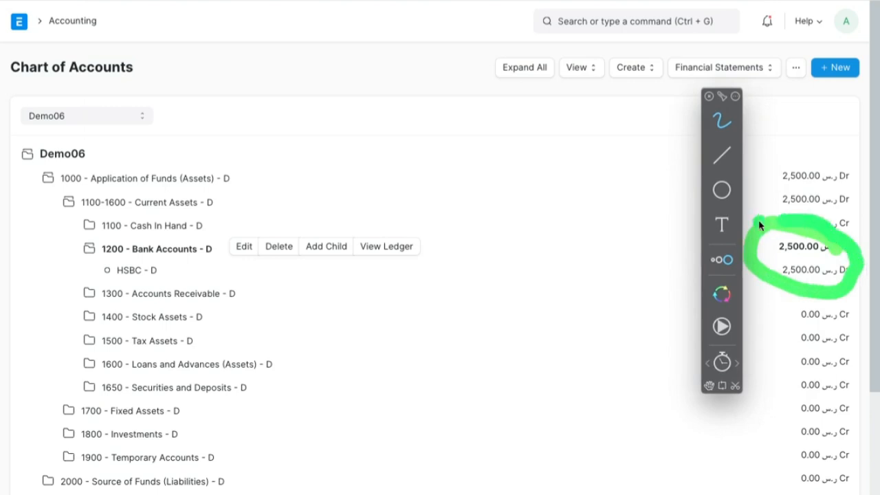
{"action": "mouse_move", "coordinate": [833, 255]}
{"action": "left_mouse_down"}
{"action": "mouse_move", "coordinate": [792, 224]}
{"action": "mouse_move", "coordinate": [773, 294]}
{"action": "mouse_move", "coordinate": [856, 257]}
{"action": "mouse_move", "coordinate": [779, 235]}
{"action": "left_mouse_up"}
- Draw annotation lines from the HSBC account toward its balance, and close the annotation tool
{"action": "mouse_move", "coordinate": [167, 270]}
{"action": "left_mouse_down"}
{"action": "mouse_move", "coordinate": [795, 294]}
{"action": "mouse_move", "coordinate": [795, 286]}
{"action": "left_mouse_up"}
{"action": "left_click_drag", "start_coordinate": [380, 280], "coordinate": [382, 281]}
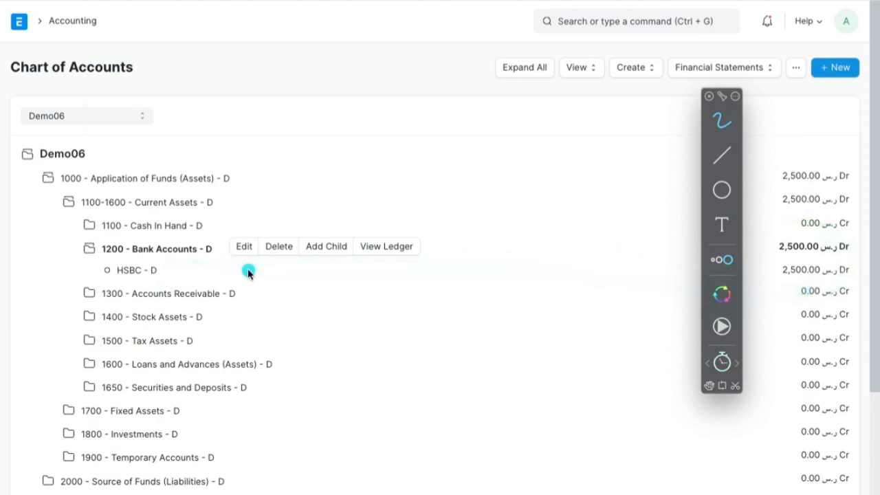
{"action": "left_click_drag", "start_coordinate": [164, 268], "coordinate": [510, 264]}
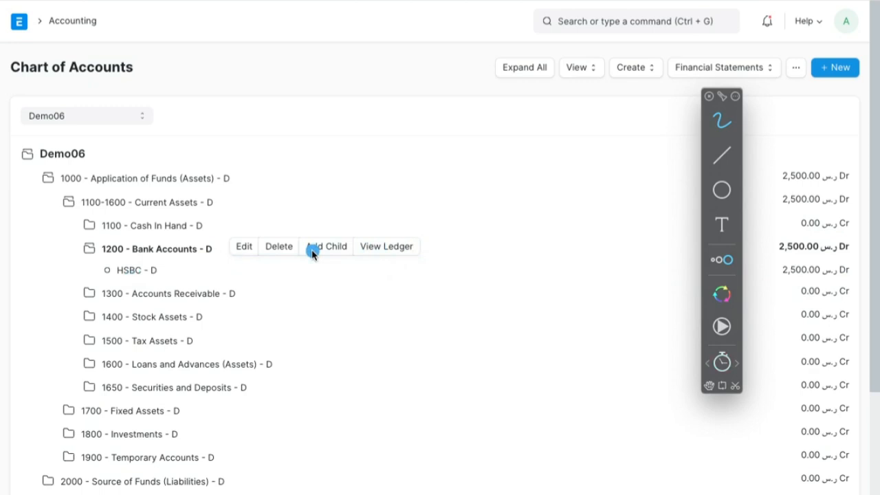
{"action": "key", "text": "Escape"}
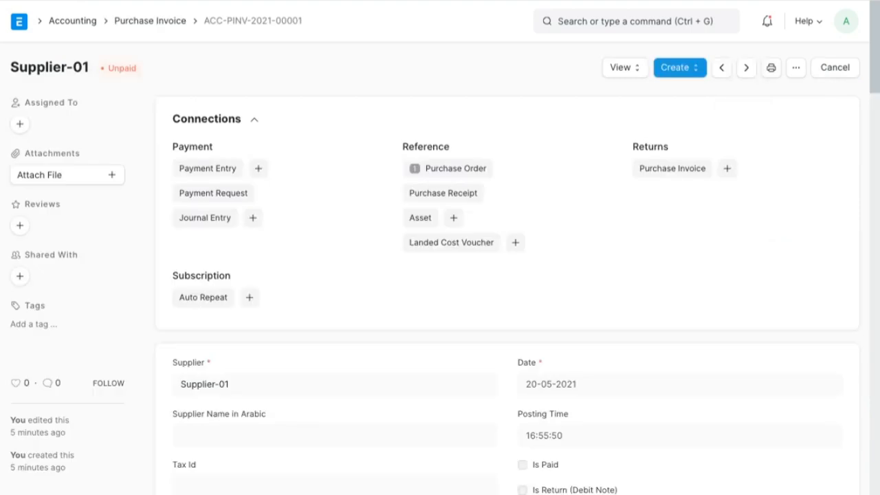
- Go to the Buying module's Purchase Invoice list and open the Supplier-01 invoice ACC-PINV-2021-00001
{"action": "left_click", "coordinate": [139, 28]}
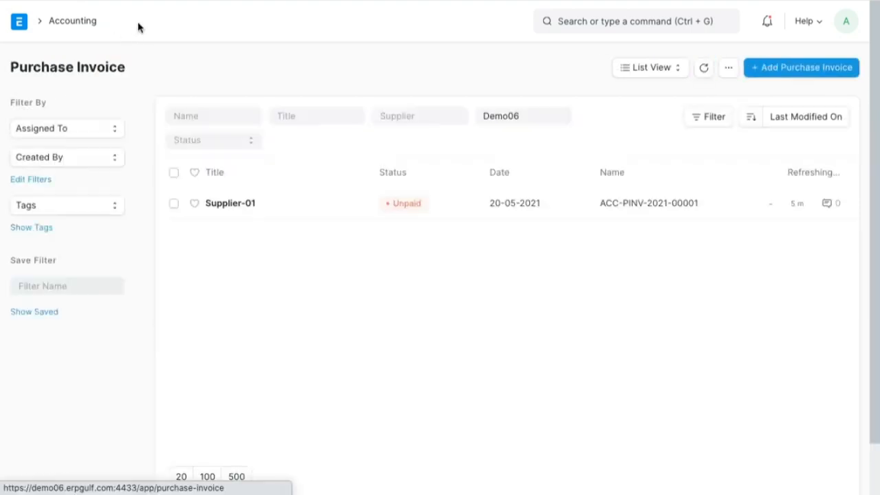
{"action": "left_click", "coordinate": [86, 24]}
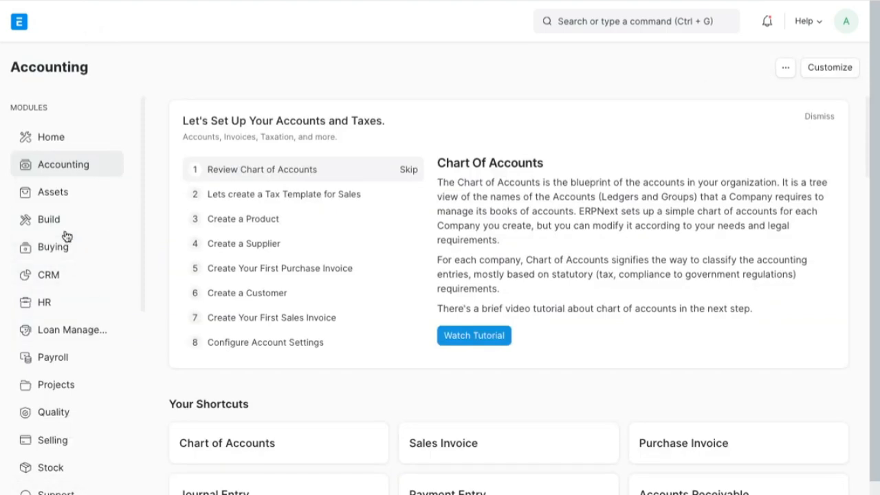
{"action": "left_click", "coordinate": [67, 249]}
{"action": "scroll", "coordinate": [287, 383], "scroll_direction": "down", "scroll_amount": 4}
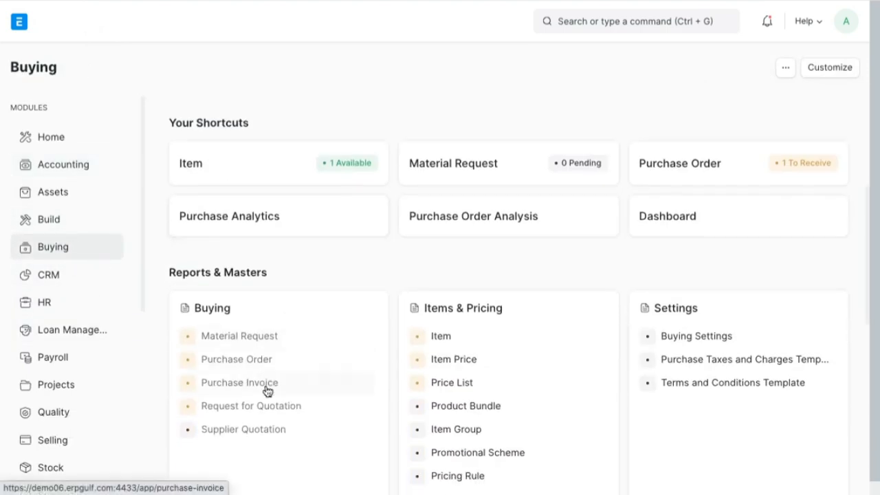
{"action": "left_click", "coordinate": [268, 391]}
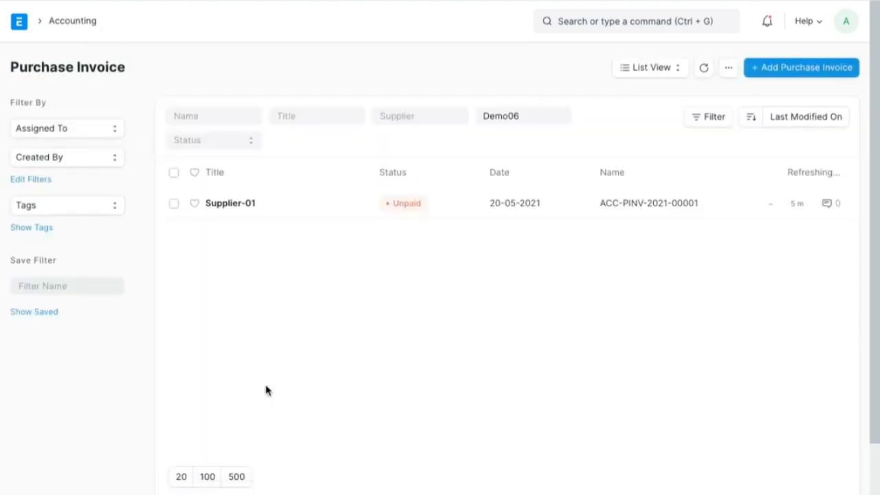
{"action": "left_click", "coordinate": [242, 204]}
- Review the Supplier-01 invoice and circle the Payment Entry, Purchase Order and Journal Entry links in its Connections section with the annotation pen
{"action": "scroll", "coordinate": [363, 255], "scroll_direction": "down", "scroll_amount": 10}
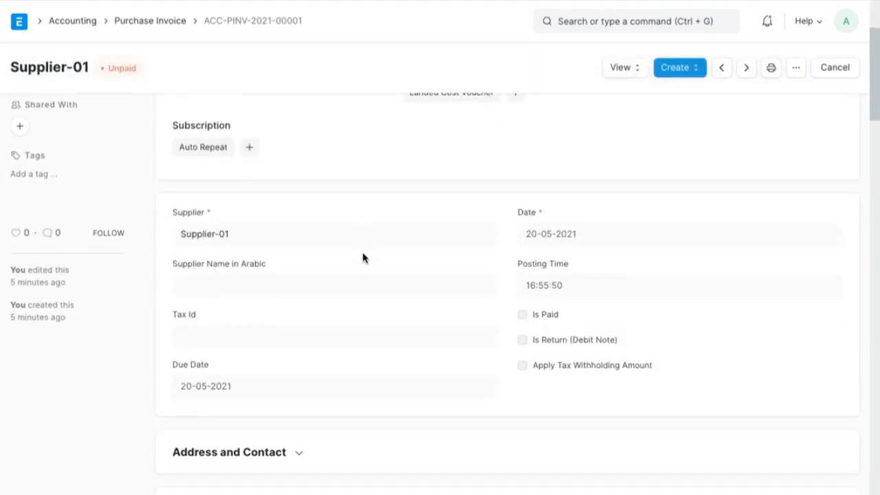
{"action": "scroll", "coordinate": [363, 257], "scroll_direction": "up", "scroll_amount": 10}
{"action": "scroll", "coordinate": [555, 252], "scroll_direction": "down", "scroll_amount": 2}
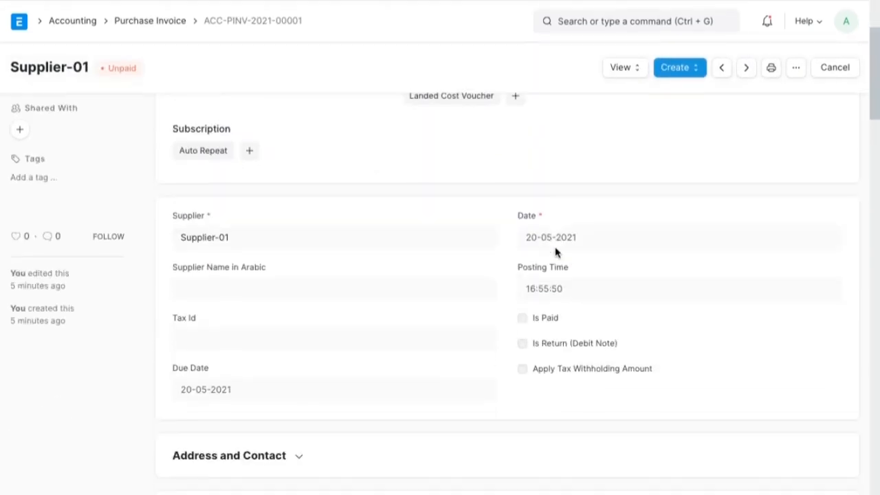
{"action": "scroll", "coordinate": [556, 253], "scroll_direction": "up", "scroll_amount": 3}
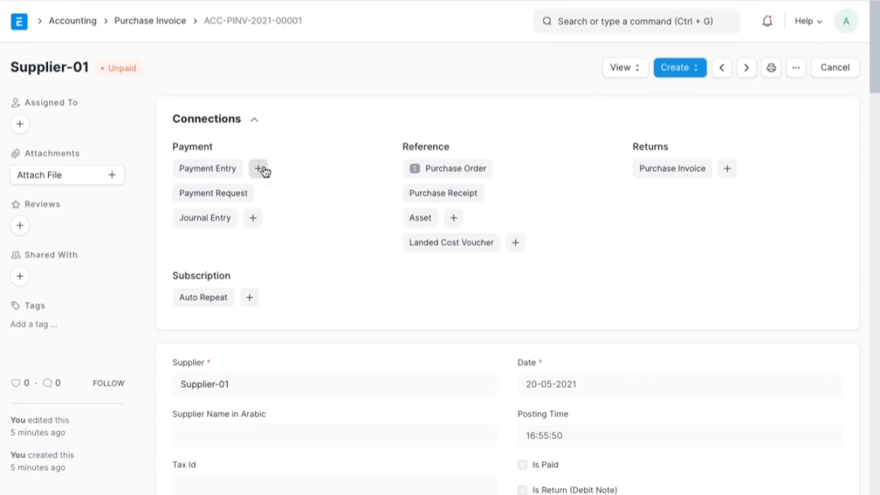
{"action": "left_click", "coordinate": [217, 171]}
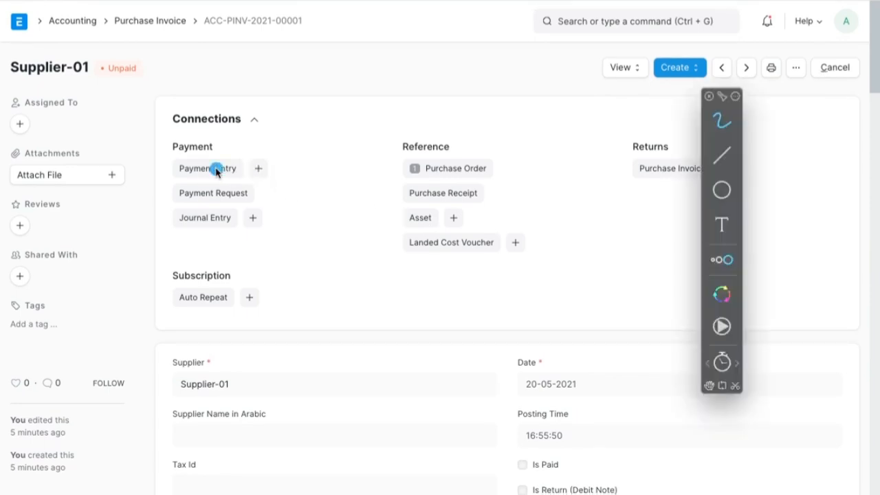
{"action": "mouse_move", "coordinate": [239, 145]}
{"action": "left_mouse_down"}
{"action": "mouse_move", "coordinate": [163, 151]}
{"action": "mouse_move", "coordinate": [291, 161]}
{"action": "mouse_move", "coordinate": [234, 145]}
{"action": "left_mouse_up"}
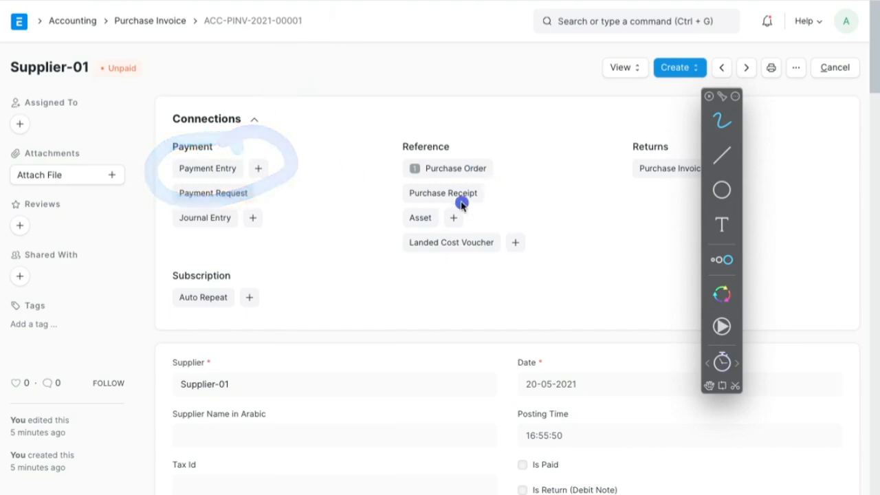
{"action": "mouse_move", "coordinate": [464, 130]}
{"action": "left_mouse_down"}
{"action": "mouse_move", "coordinate": [501, 141]}
{"action": "mouse_move", "coordinate": [459, 132]}
{"action": "left_mouse_up"}
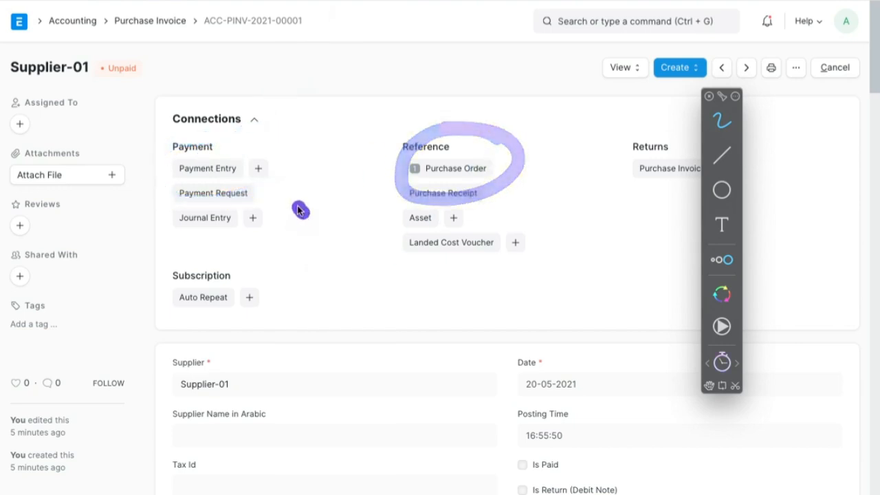
{"action": "mouse_move", "coordinate": [299, 211]}
{"action": "left_mouse_down"}
{"action": "mouse_move", "coordinate": [229, 255]}
{"action": "mouse_move", "coordinate": [306, 208]}
{"action": "left_mouse_up"}
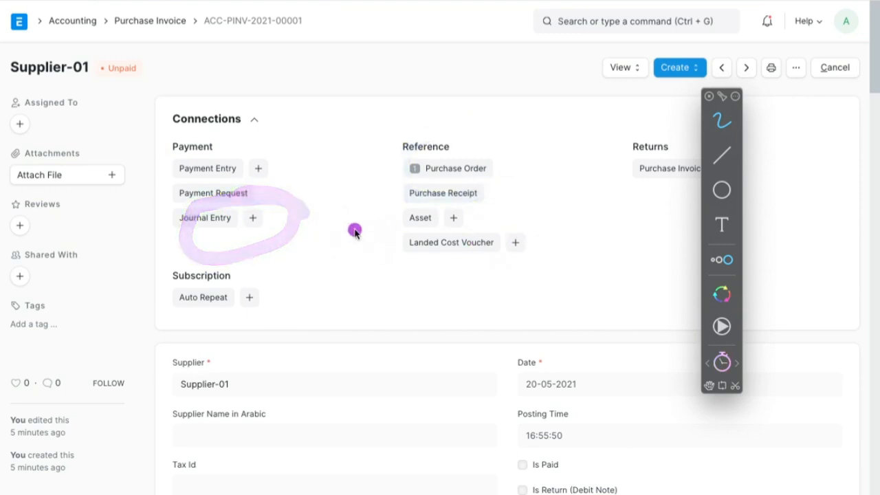
{"action": "mouse_move", "coordinate": [265, 156]}
{"action": "left_mouse_down"}
{"action": "mouse_move", "coordinate": [196, 143]}
{"action": "mouse_move", "coordinate": [255, 177]}
{"action": "mouse_move", "coordinate": [260, 141]}
{"action": "mouse_move", "coordinate": [237, 168]}
{"action": "mouse_move", "coordinate": [279, 183]}
{"action": "mouse_move", "coordinate": [273, 144]}
{"action": "mouse_move", "coordinate": [239, 172]}
{"action": "mouse_move", "coordinate": [292, 182]}
{"action": "mouse_move", "coordinate": [283, 139]}
{"action": "left_mouse_up"}
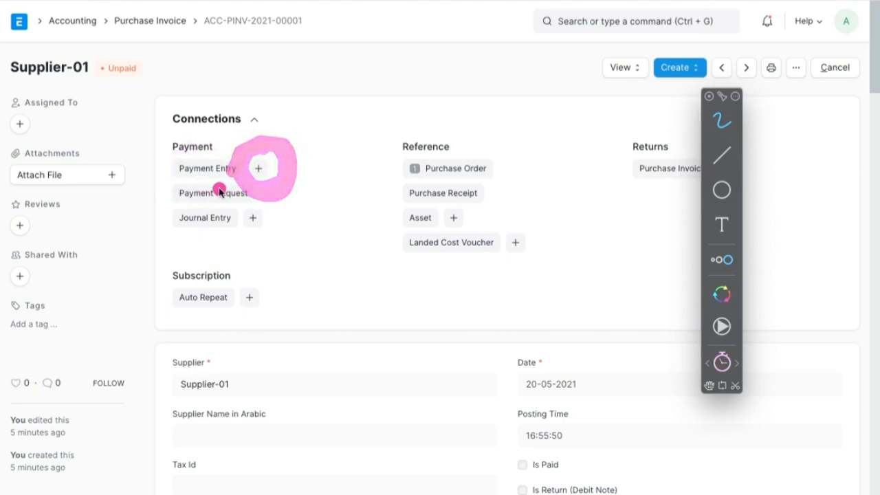
{"action": "key", "text": "alt+Tab"}
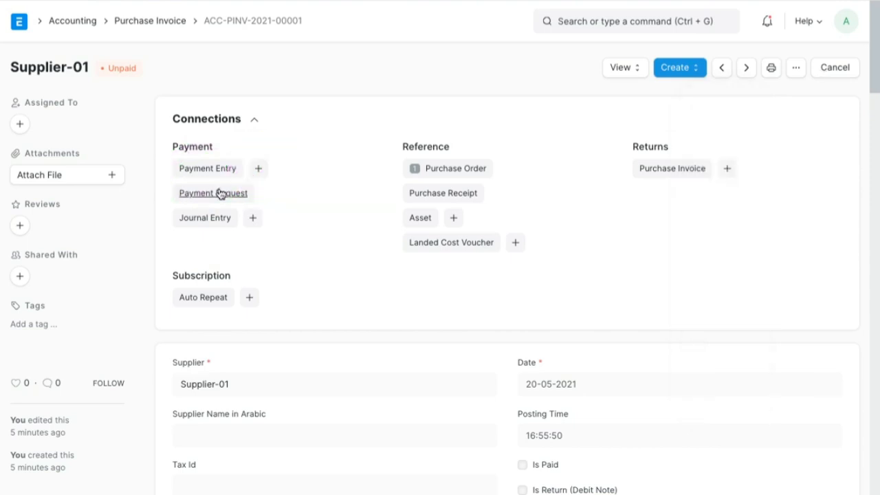
- Create a payment entry from the Supplier-01 purchase invoice, and expand its Accounts section to check the paid-from and paid-to accounts
{"action": "left_click", "coordinate": [259, 169]}
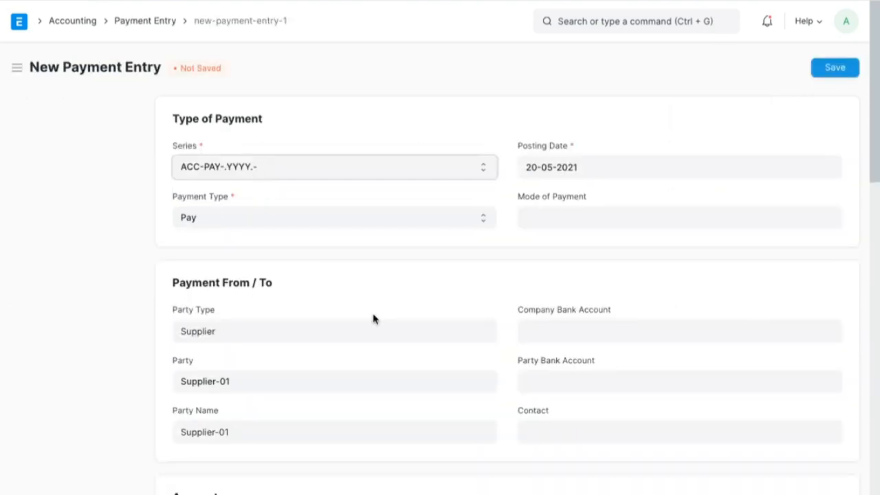
{"action": "scroll", "coordinate": [373, 318], "scroll_direction": "down", "scroll_amount": 5}
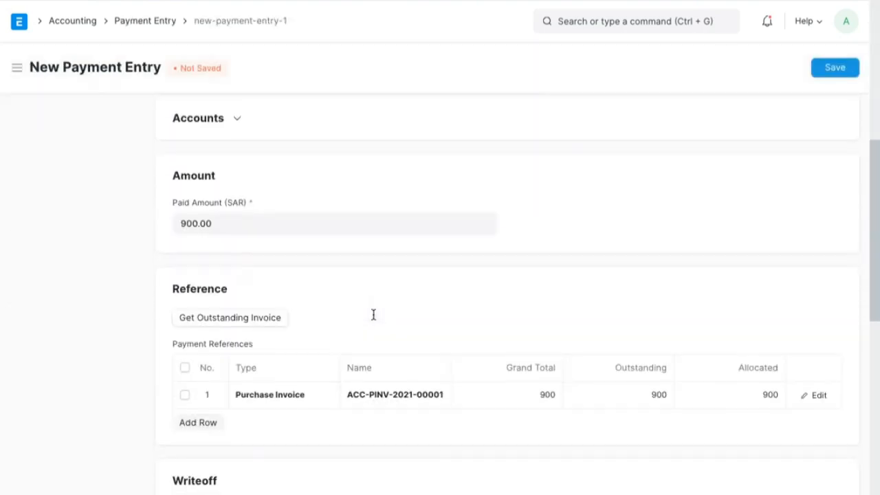
{"action": "scroll", "coordinate": [666, 340], "scroll_direction": "down", "scroll_amount": 3}
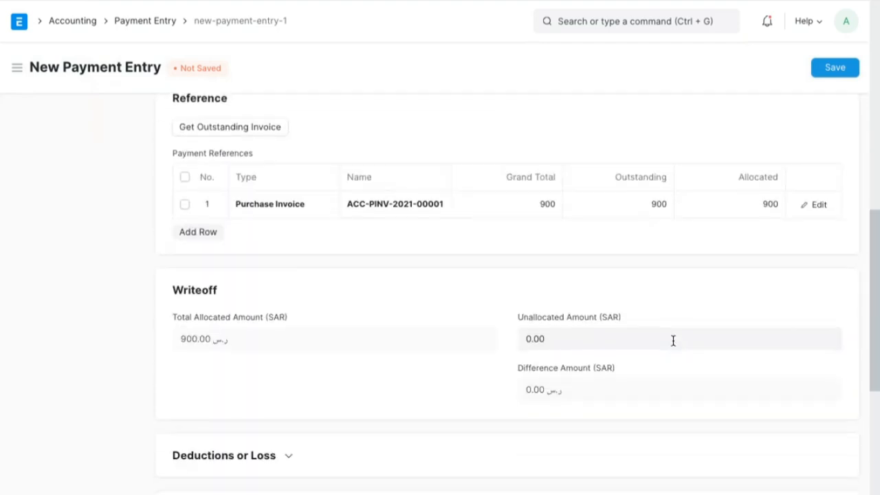
{"action": "scroll", "coordinate": [672, 340], "scroll_direction": "down", "scroll_amount": 2}
{"action": "scroll", "coordinate": [672, 339], "scroll_direction": "up", "scroll_amount": 10}
{"action": "scroll", "coordinate": [673, 344], "scroll_direction": "down", "scroll_amount": 1}
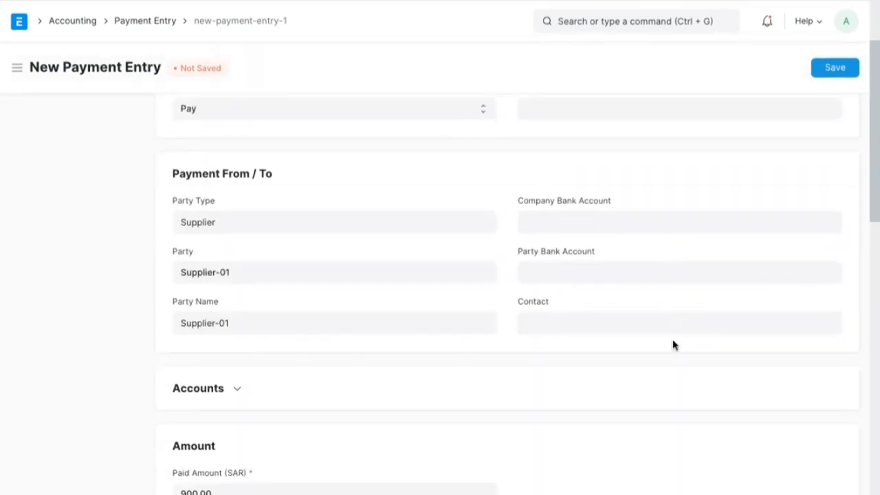
{"action": "scroll", "coordinate": [673, 345], "scroll_direction": "down", "scroll_amount": 4}
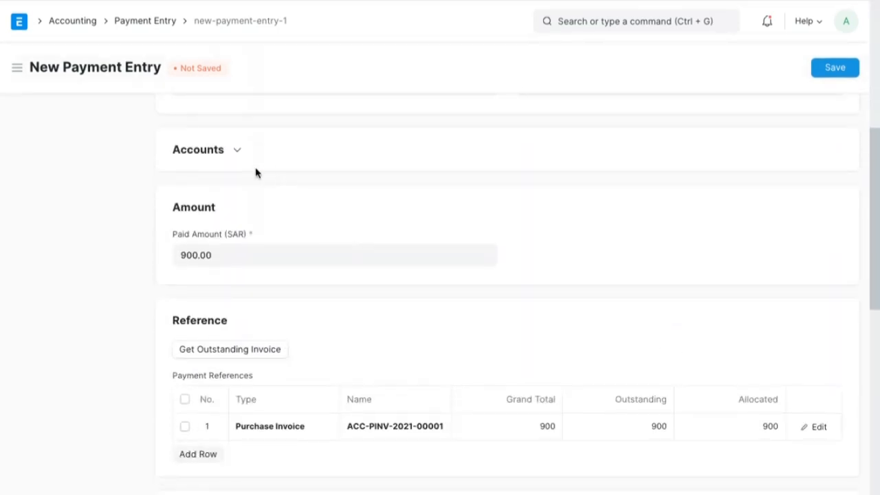
{"action": "left_click", "coordinate": [235, 150]}
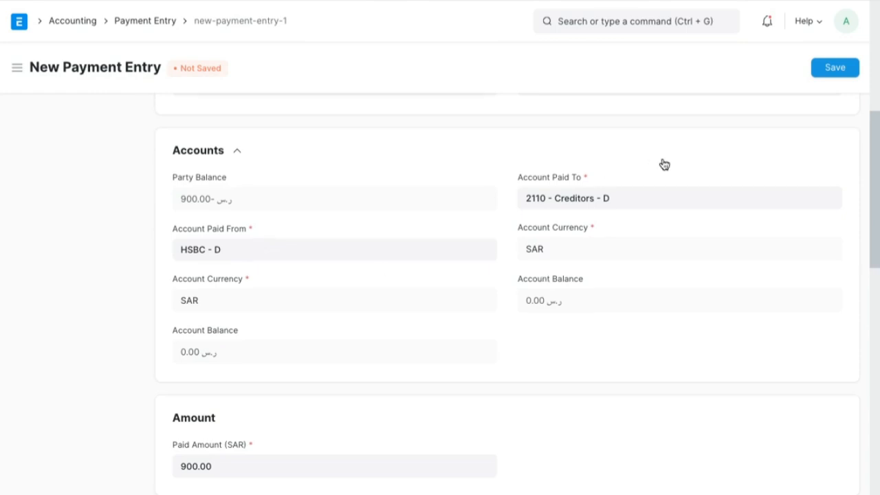
- Try to save the new payment entry
{"action": "scroll", "coordinate": [708, 151], "scroll_direction": "up", "scroll_amount": 5}
{"action": "left_click", "coordinate": [836, 69]}
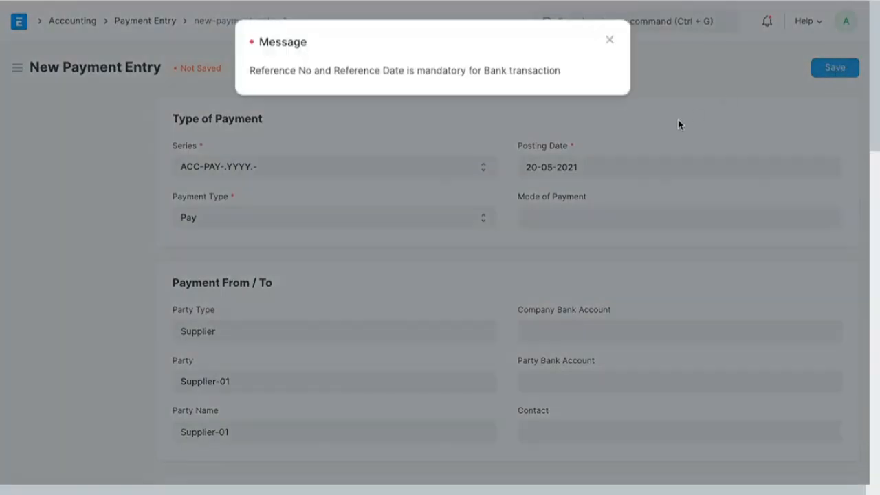
{"action": "left_click", "coordinate": [609, 40]}
- Search the payment entry page for "refe" to locate the Cheque/Reference No and Cheque/Reference Date fields
{"action": "scroll", "coordinate": [582, 225], "scroll_direction": "down", "scroll_amount": 3}
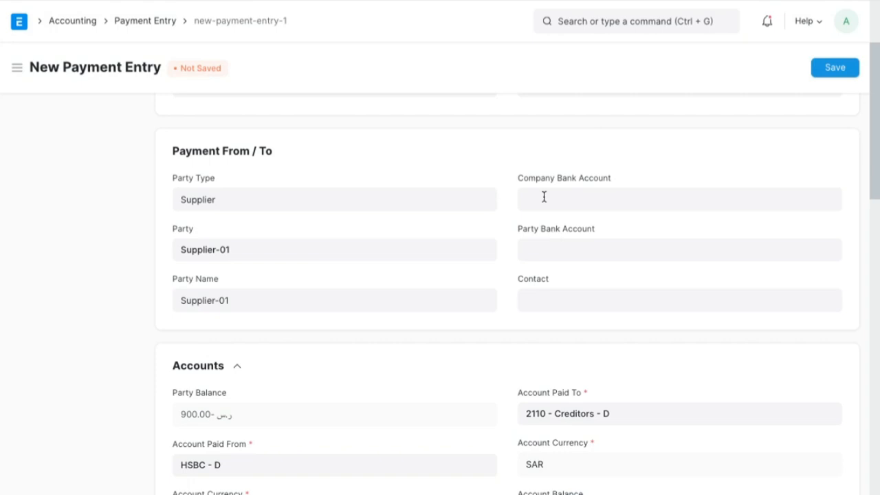
{"action": "scroll", "coordinate": [543, 197], "scroll_direction": "down", "scroll_amount": 3}
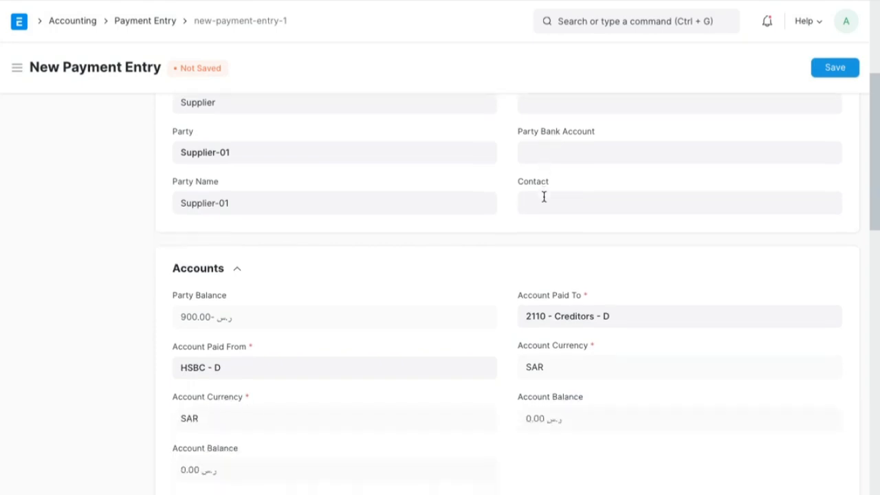
{"action": "scroll", "coordinate": [448, 412], "scroll_direction": "down", "scroll_amount": 2}
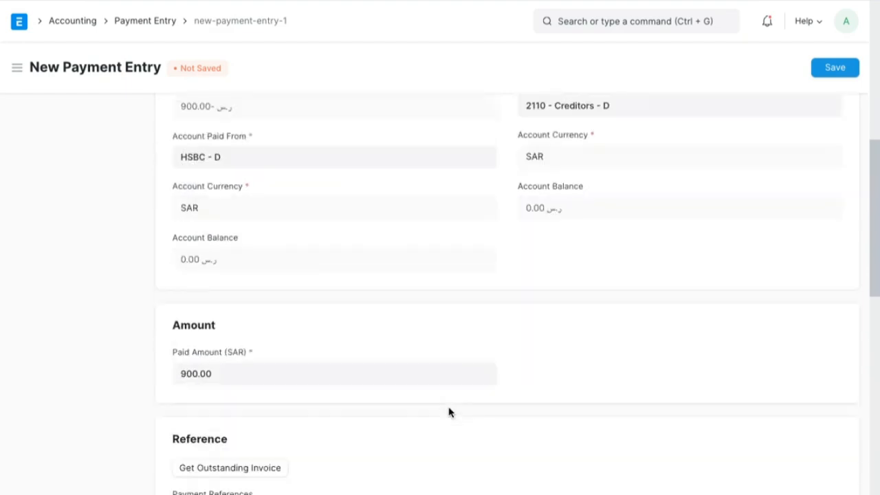
{"action": "scroll", "coordinate": [448, 412], "scroll_direction": "up", "scroll_amount": 1}
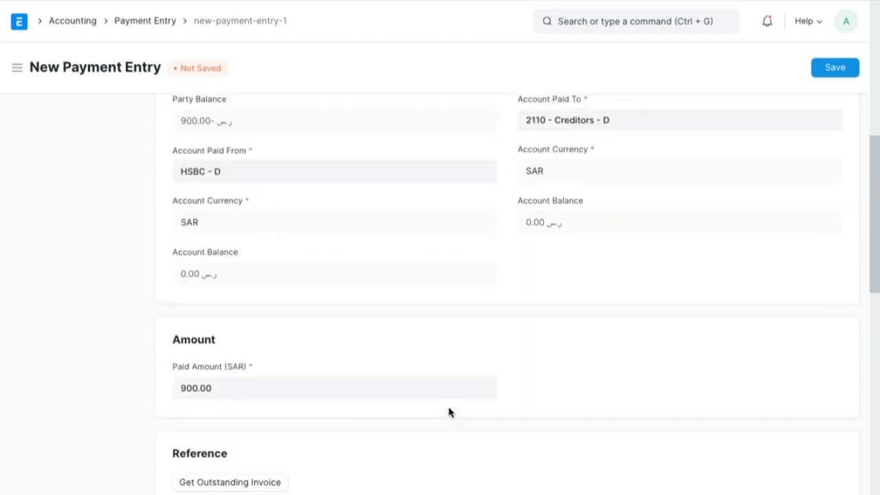
{"action": "key", "text": "ctrl+f"}
{"action": "type", "text": "refe"}
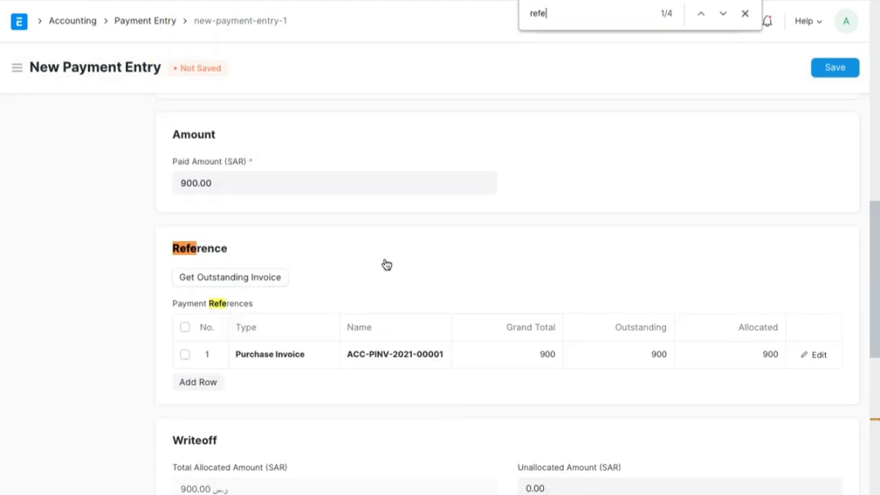
{"action": "scroll", "coordinate": [385, 263], "scroll_direction": "down", "scroll_amount": 2}
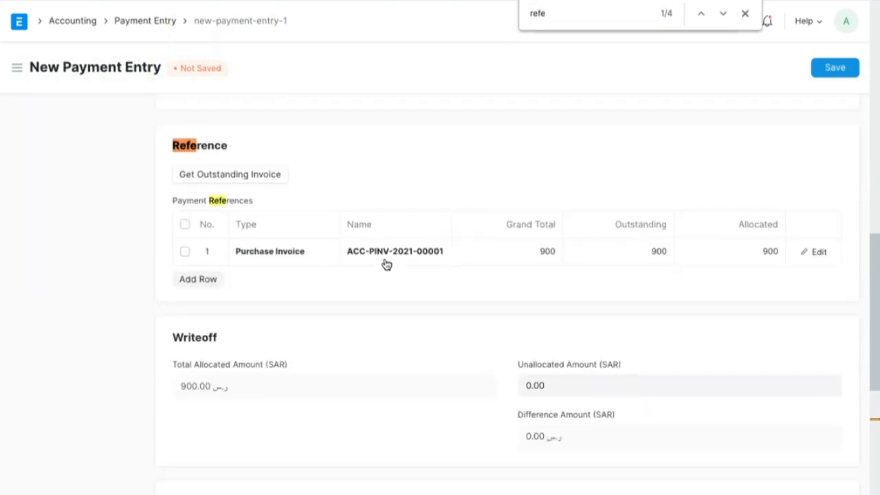
{"action": "scroll", "coordinate": [387, 264], "scroll_direction": "down", "scroll_amount": 3}
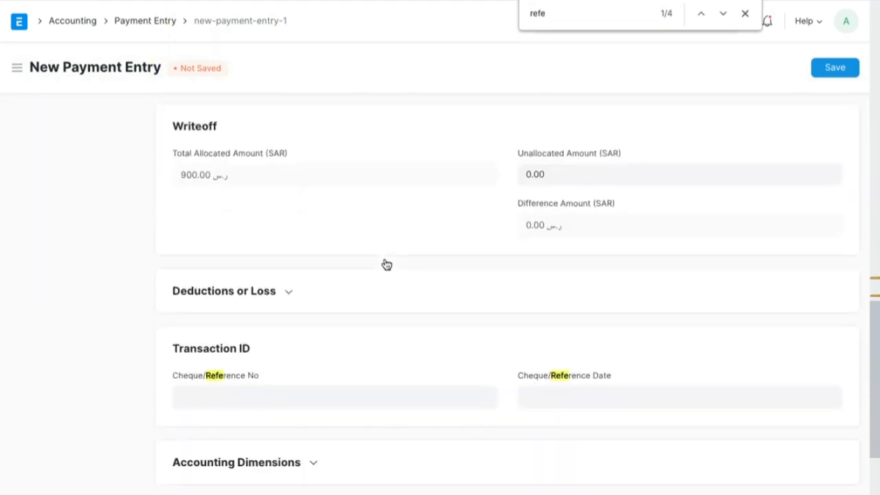
{"action": "scroll", "coordinate": [386, 265], "scroll_direction": "down", "scroll_amount": 2}
- Set Cheque/Reference No to 20001 and Cheque/Reference Date to 21 May 2021, and save the payment entry
{"action": "left_click", "coordinate": [318, 310]}
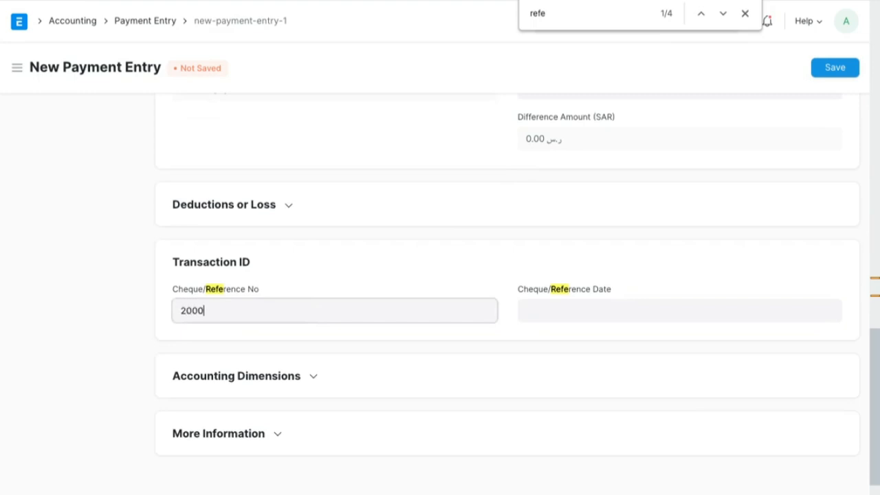
{"action": "key", "text": "Tab"}
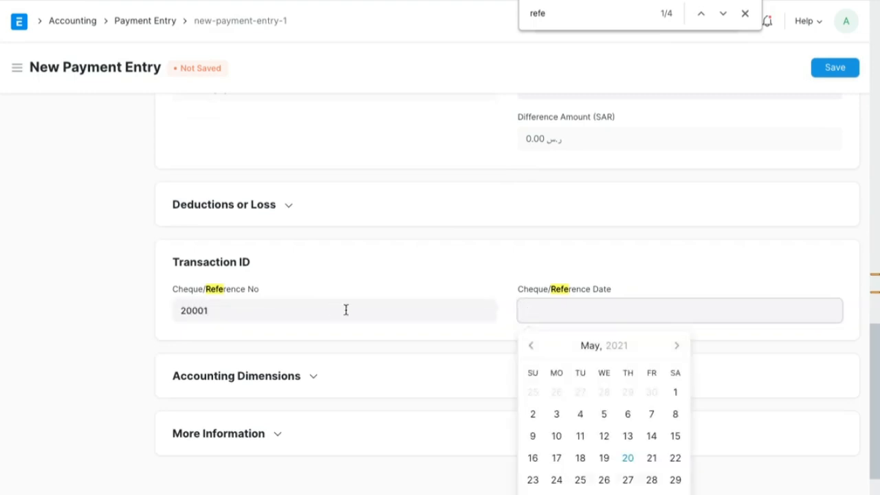
{"action": "left_click", "coordinate": [651, 459]}
{"action": "scroll", "coordinate": [673, 297], "scroll_direction": "up", "scroll_amount": 10}
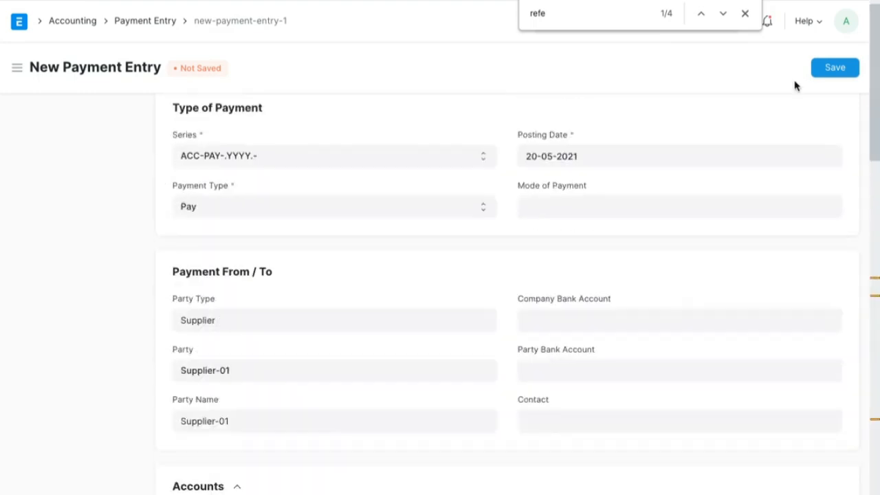
{"action": "left_click", "coordinate": [834, 71]}
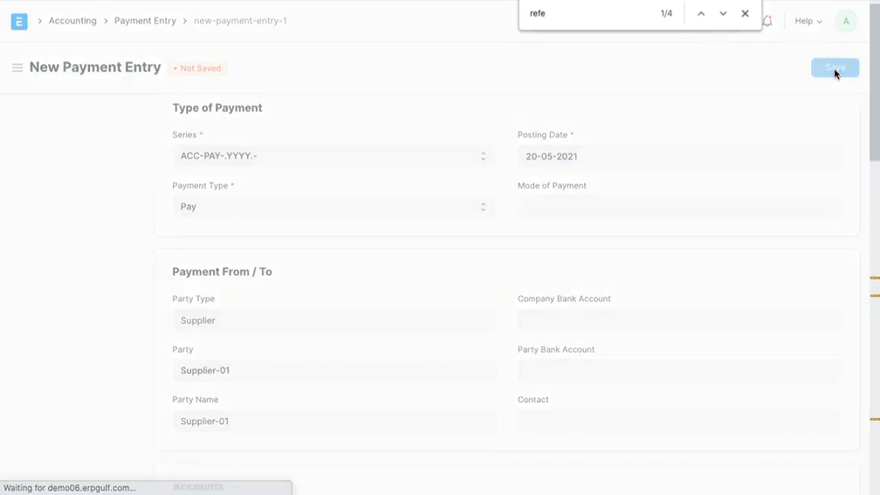
{"action": "left_click", "coordinate": [744, 14]}
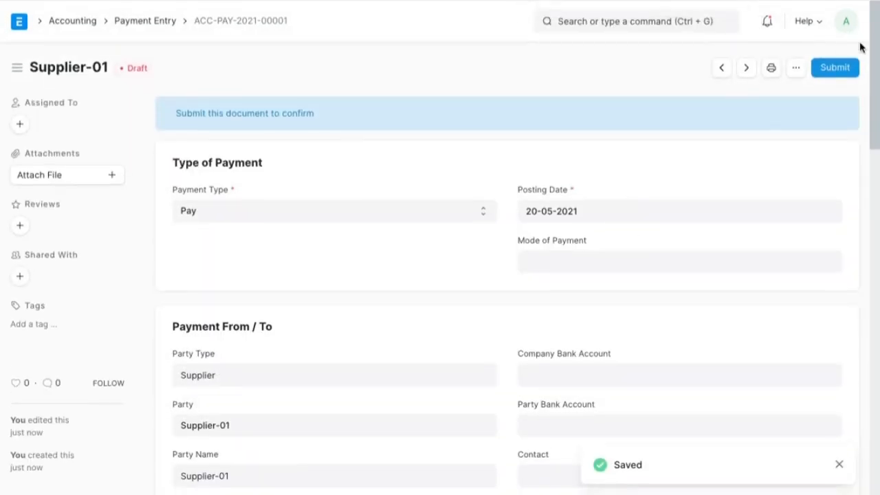
- Submit the Supplier-01 payment entry permanently and open its General Ledger report
{"action": "left_click", "coordinate": [836, 66]}
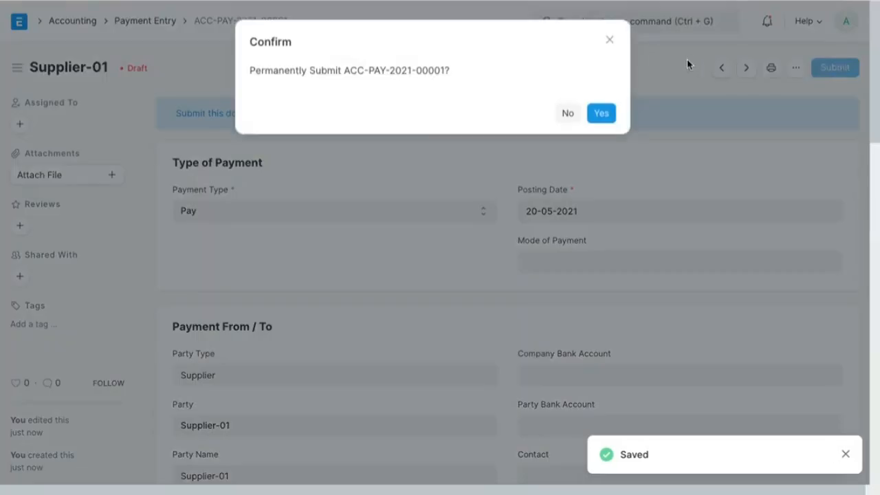
{"action": "left_click", "coordinate": [602, 114]}
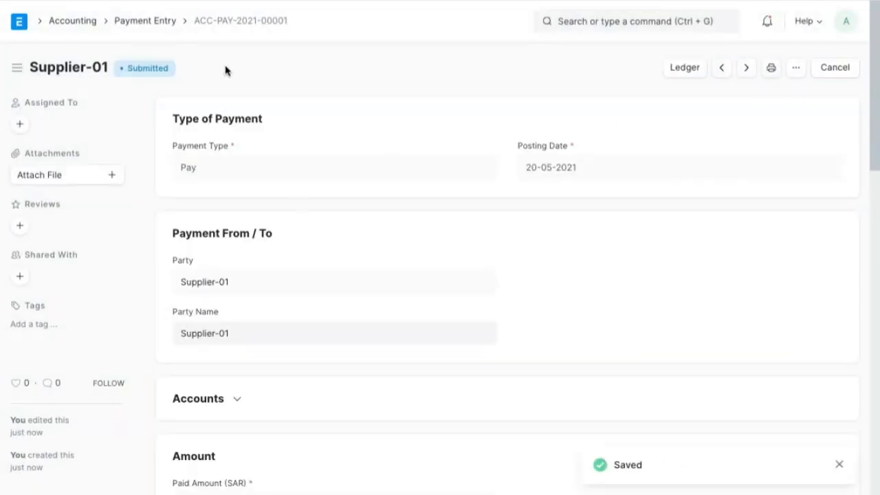
{"action": "left_click", "coordinate": [690, 74]}
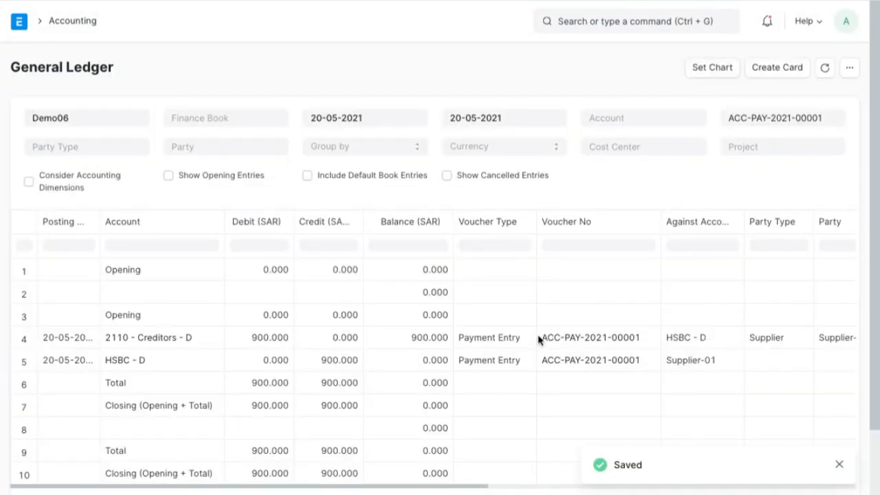
{"action": "scroll", "coordinate": [538, 337], "scroll_direction": "down", "scroll_amount": 1}
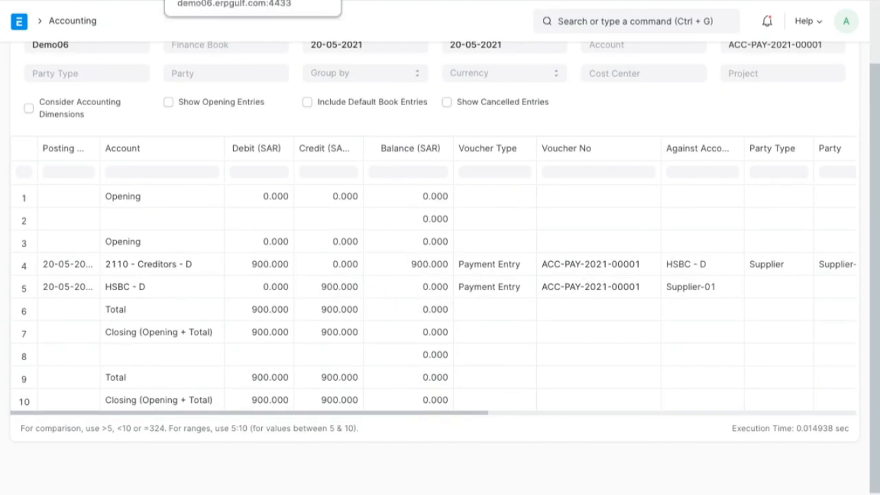
- Reload the Chart of Accounts, expand Assets through Current Assets to Bank Accounts, and open the ledger of HSBC - D
{"action": "left_click", "coordinate": [221, 0]}
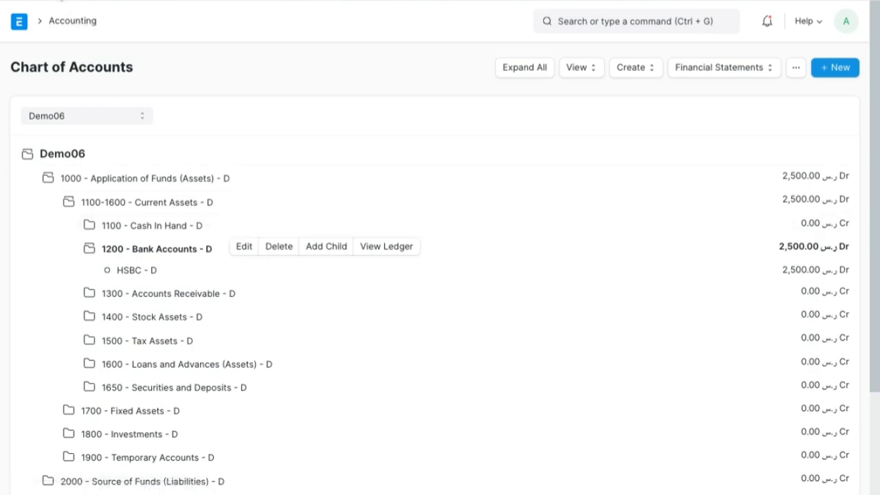
{"action": "left_click", "coordinate": [60, 0]}
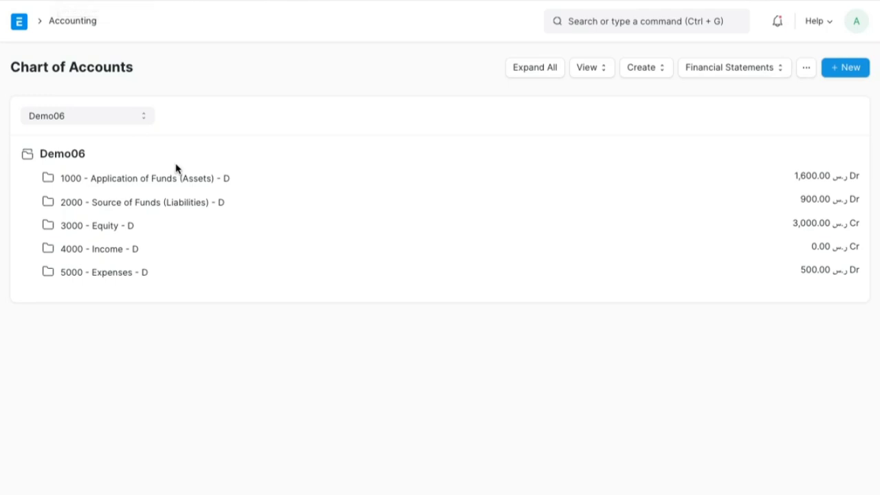
{"action": "left_click", "coordinate": [147, 181]}
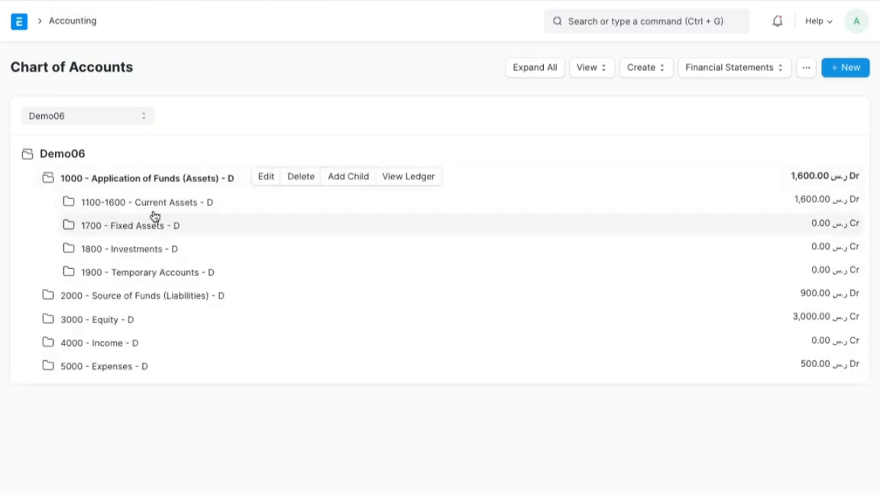
{"action": "left_click", "coordinate": [157, 208]}
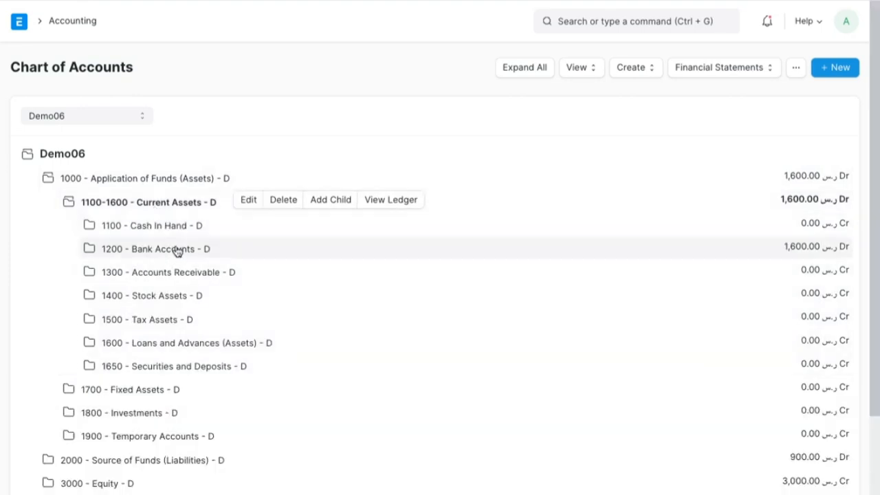
{"action": "left_click", "coordinate": [177, 252]}
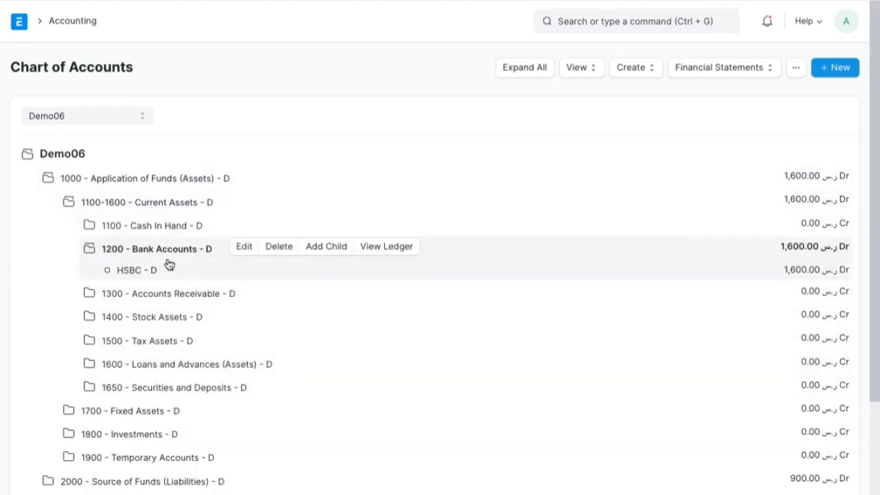
{"action": "left_click", "coordinate": [146, 274]}
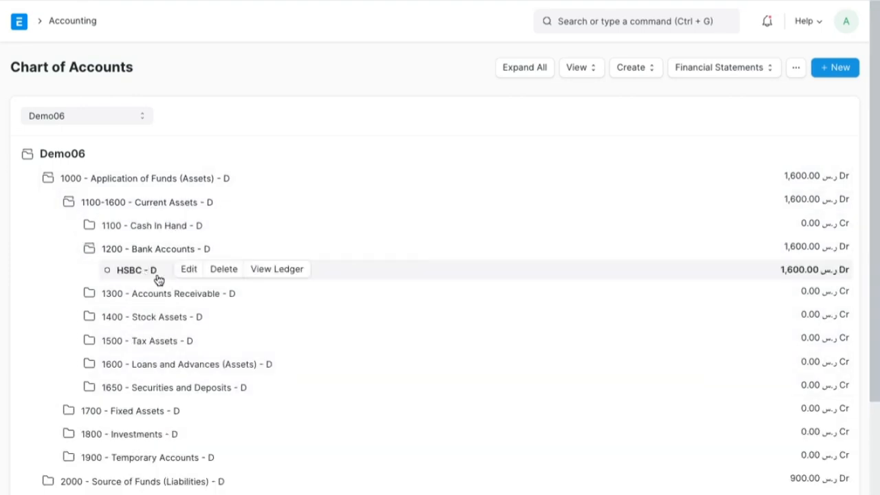
{"action": "left_click", "coordinate": [269, 272]}
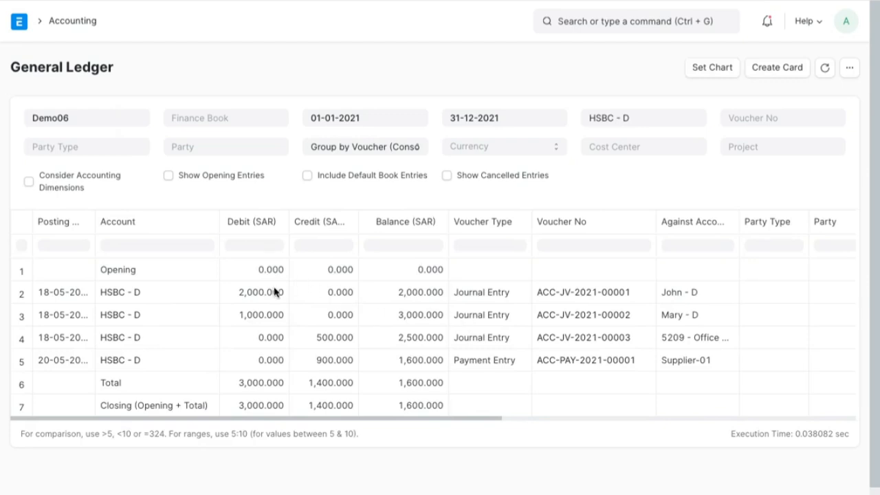
- Mark the debit, credit and balance amounts of the HSBC - D ledger entries with the screen pen, and close the pen tool
{"action": "key", "text": "ctrl+shift+2"}
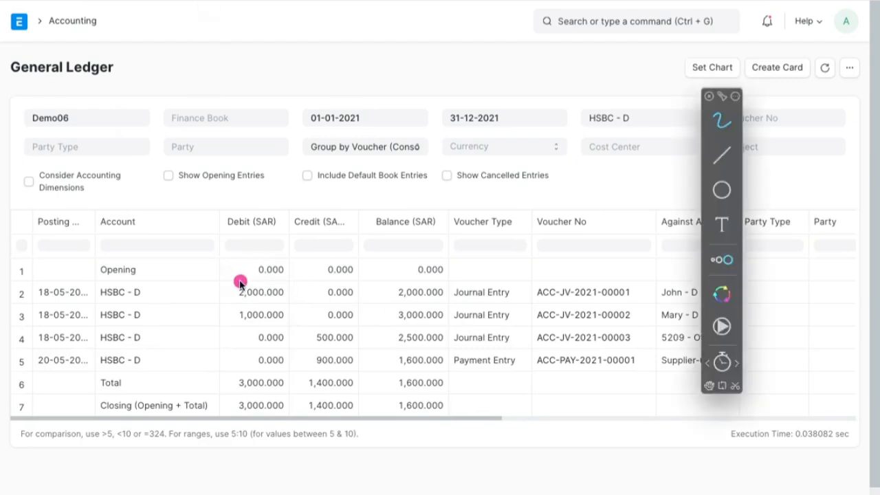
{"action": "mouse_move", "coordinate": [220, 267]}
{"action": "left_mouse_down"}
{"action": "mouse_move", "coordinate": [221, 306]}
{"action": "mouse_move", "coordinate": [216, 267]}
{"action": "left_mouse_up"}
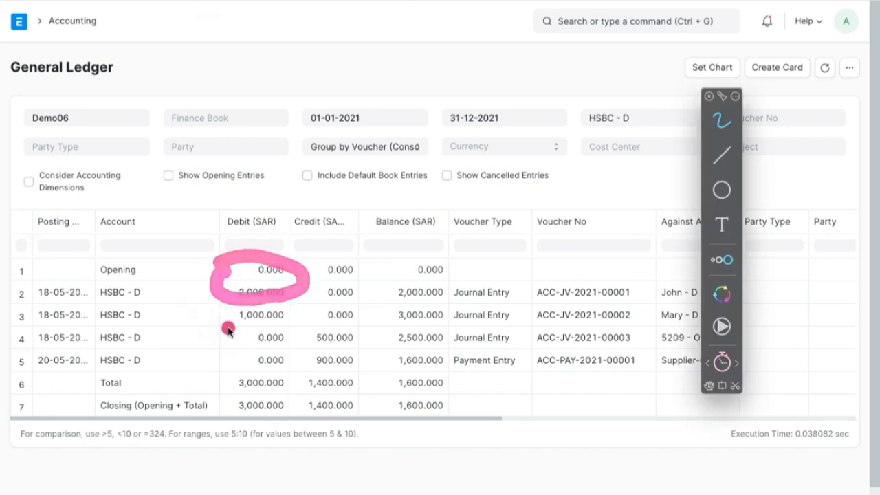
{"action": "mouse_move", "coordinate": [158, 314]}
{"action": "left_mouse_down"}
{"action": "mouse_move", "coordinate": [213, 299]}
{"action": "mouse_move", "coordinate": [203, 335]}
{"action": "left_mouse_up"}
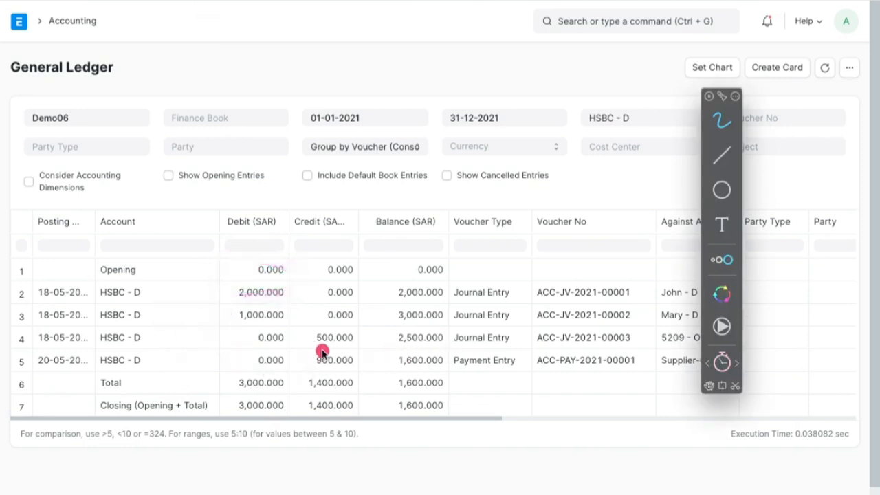
{"action": "left_click_drag", "start_coordinate": [199, 343], "coordinate": [359, 341]}
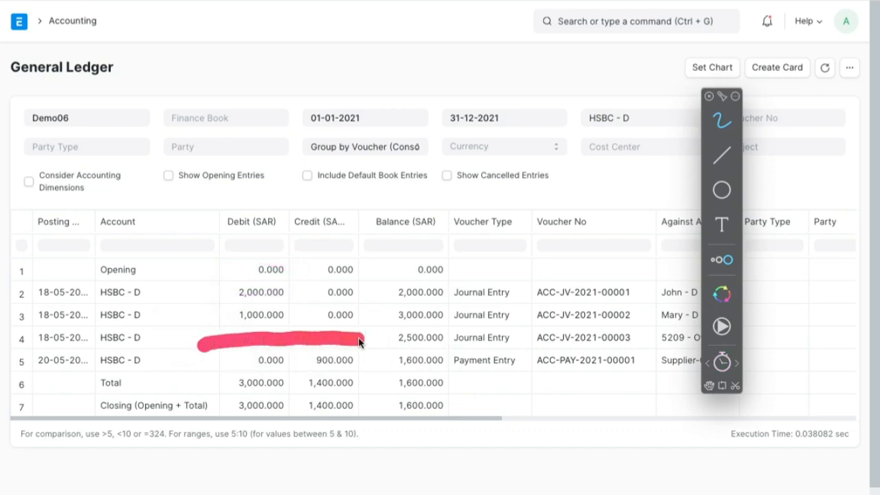
{"action": "left_click_drag", "start_coordinate": [227, 338], "coordinate": [389, 340]}
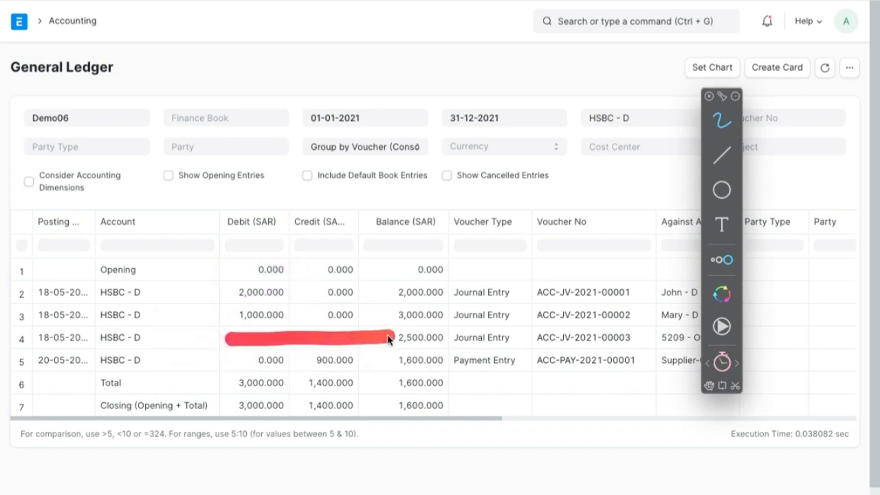
{"action": "left_click_drag", "start_coordinate": [236, 340], "coordinate": [359, 342]}
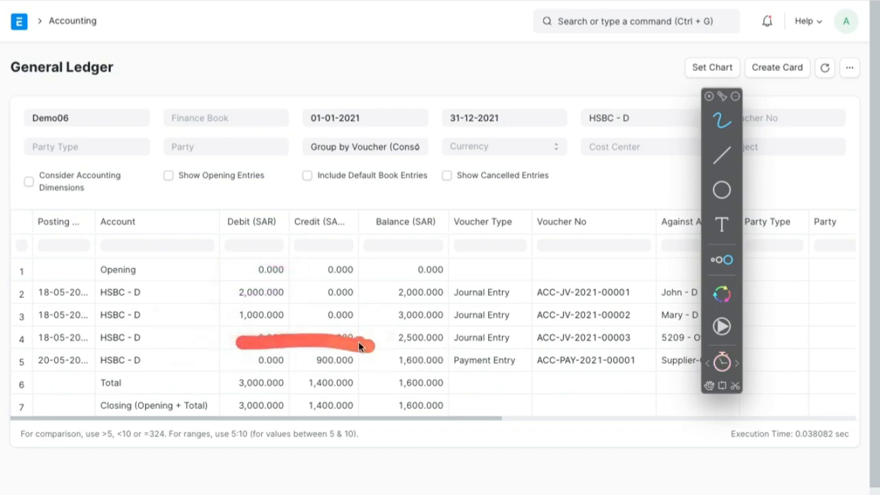
{"action": "mouse_move", "coordinate": [429, 341]}
{"action": "left_mouse_down"}
{"action": "mouse_move", "coordinate": [408, 327]}
{"action": "mouse_move", "coordinate": [458, 344]}
{"action": "left_mouse_up"}
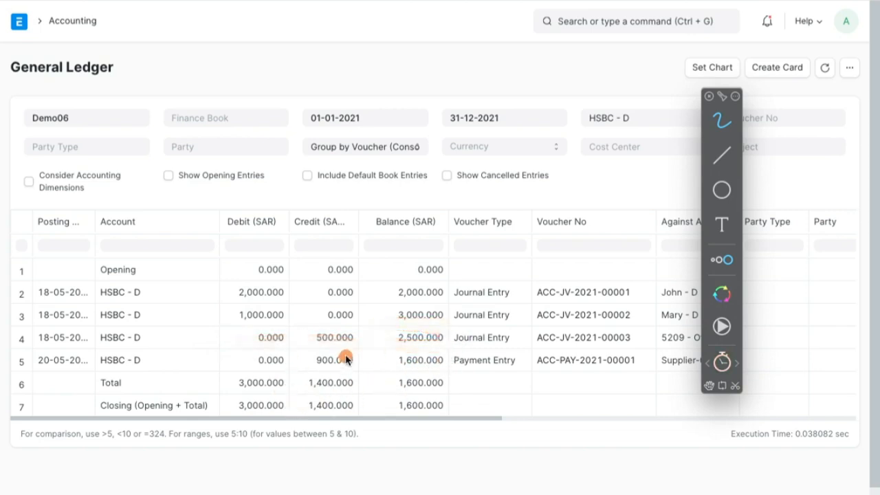
{"action": "mouse_move", "coordinate": [347, 356]}
{"action": "left_mouse_down"}
{"action": "mouse_move", "coordinate": [313, 351]}
{"action": "mouse_move", "coordinate": [359, 365]}
{"action": "mouse_move", "coordinate": [366, 341]}
{"action": "left_mouse_up"}
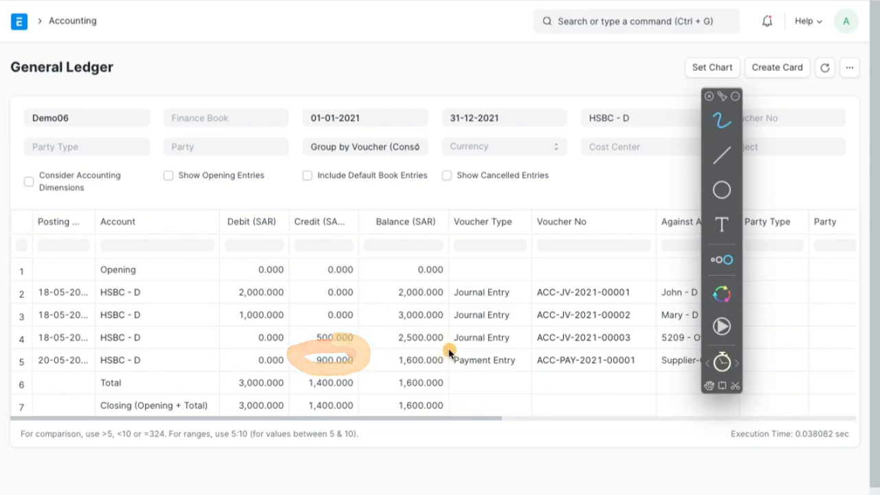
{"action": "mouse_move", "coordinate": [450, 349]}
{"action": "left_mouse_down"}
{"action": "mouse_move", "coordinate": [385, 350]}
{"action": "mouse_move", "coordinate": [457, 354]}
{"action": "mouse_move", "coordinate": [369, 342]}
{"action": "left_mouse_up"}
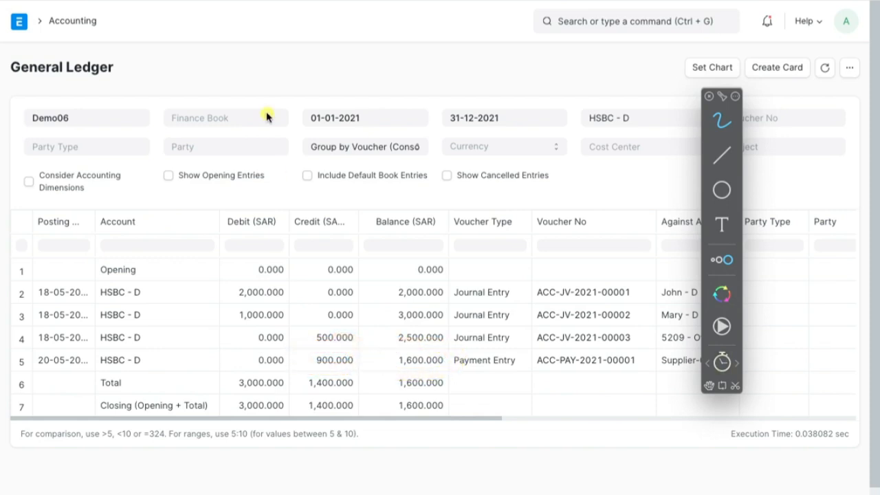
{"action": "key", "text": "Escape"}
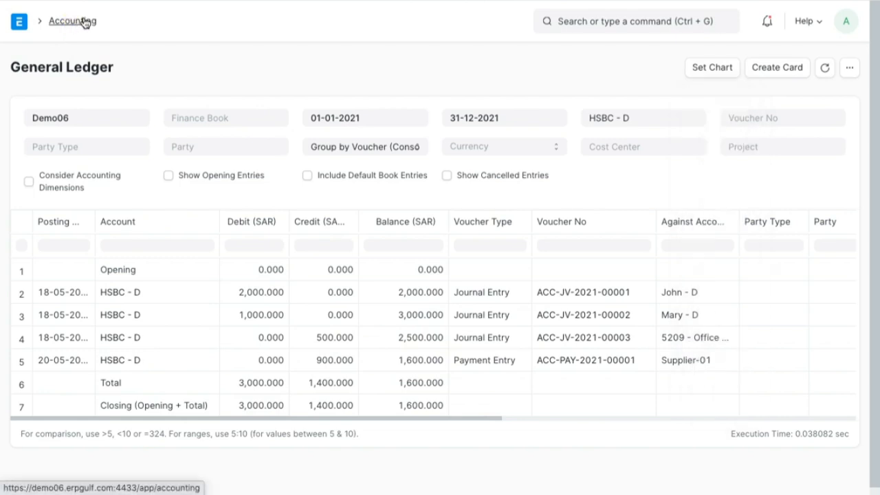
- Return to the Chart of Accounts through the Accounting workspace and collapse the Current Assets and Application of Funds (Assets) groups
{"action": "left_click", "coordinate": [85, 23]}
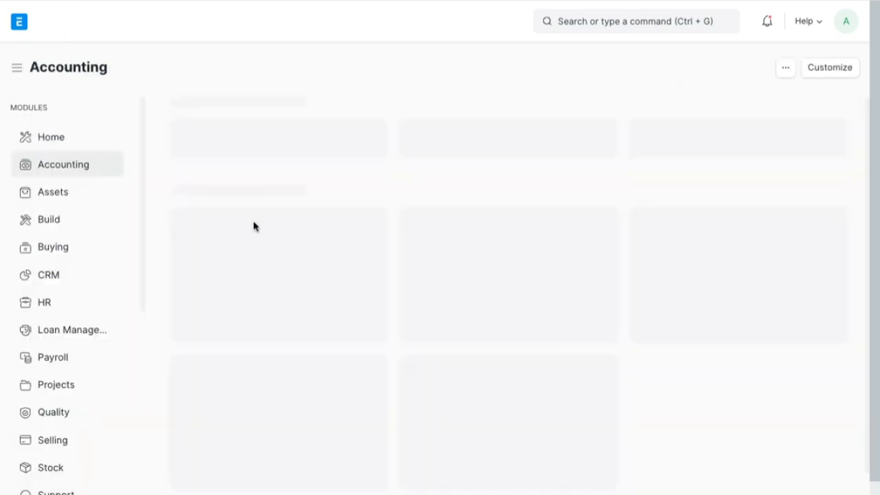
{"action": "scroll", "coordinate": [278, 350], "scroll_direction": "down", "scroll_amount": 2}
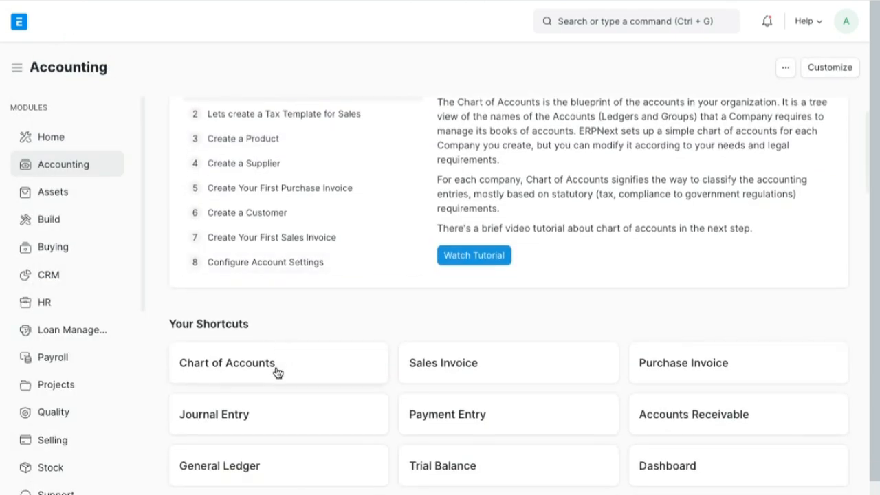
{"action": "left_click", "coordinate": [277, 370]}
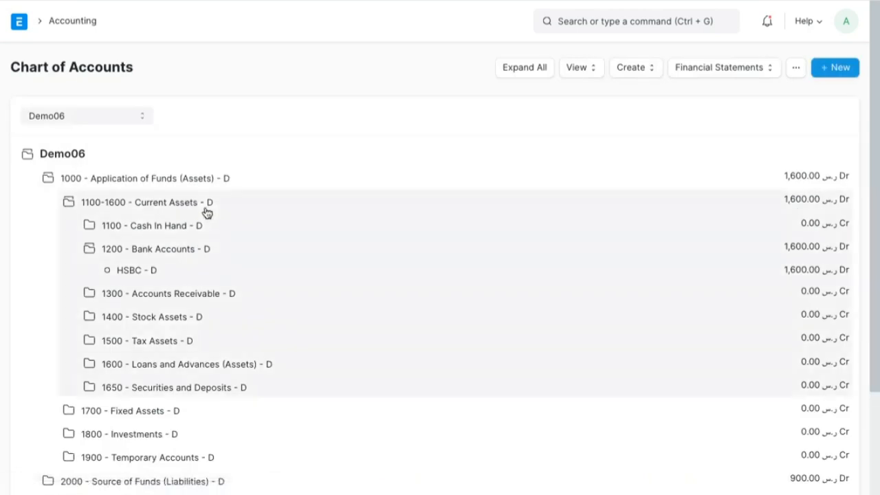
{"action": "left_click", "coordinate": [192, 203]}
{"action": "left_click", "coordinate": [196, 181]}
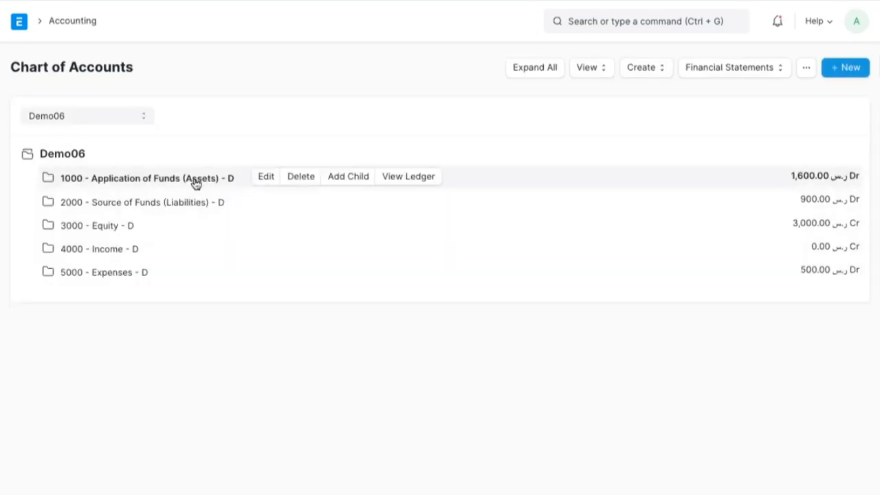
- Expand Source of Funds (Liabilities) through Current Liabilities to Accounts Payable, and open the ledger of 2110 - Creditors - D
{"action": "left_click", "coordinate": [170, 204]}
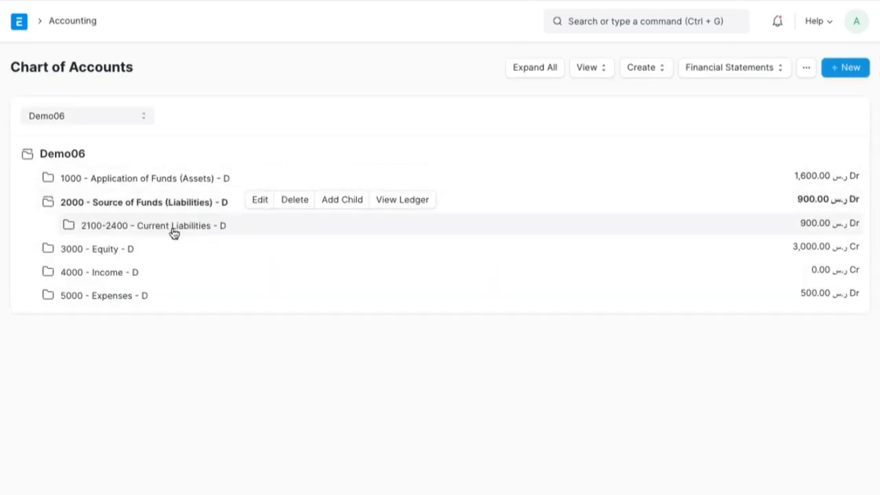
{"action": "left_click", "coordinate": [173, 228]}
{"action": "left_click", "coordinate": [181, 252]}
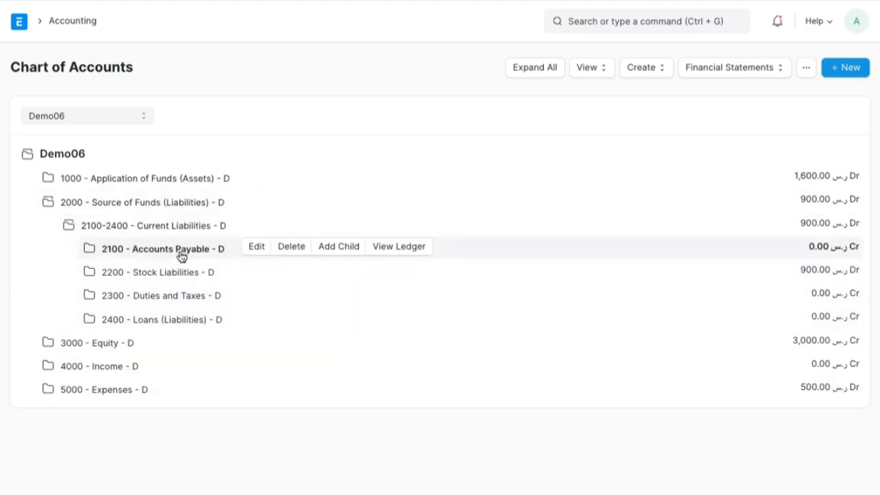
{"action": "left_click", "coordinate": [183, 271]}
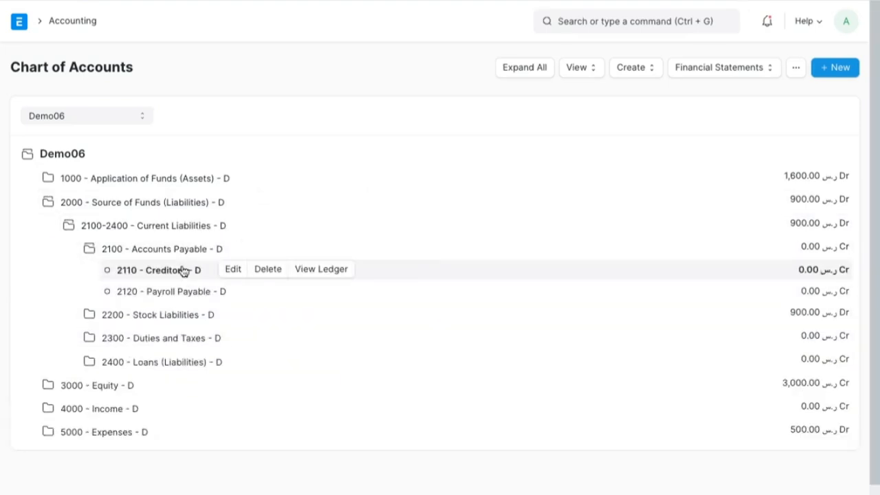
{"action": "left_click", "coordinate": [309, 272]}
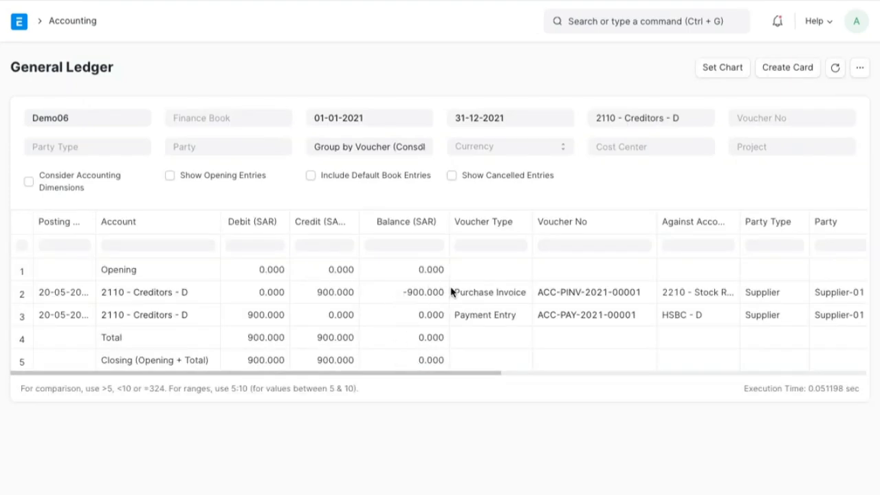
- Mark the purchase invoice balance, payment debit and closing balance in the Creditors ledger with the screen pen, and close the pen tool
{"action": "key", "text": "b"}
{"action": "key", "text": "ctrl+a"}
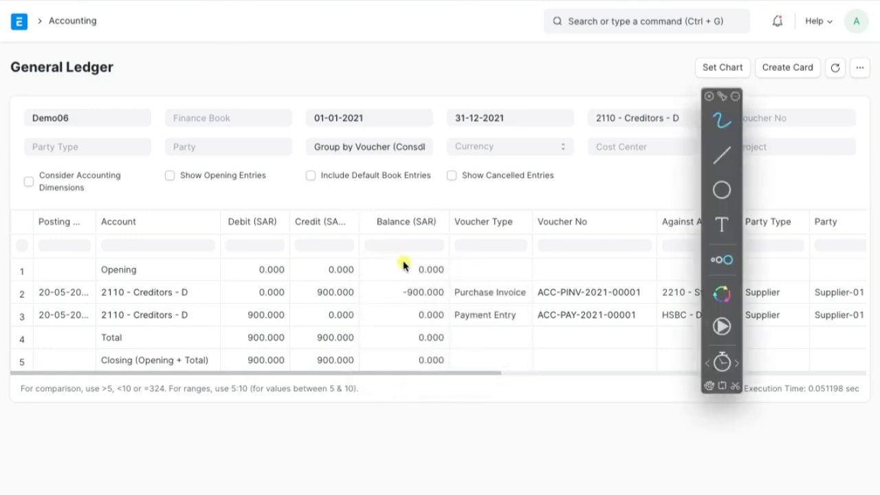
{"action": "mouse_move", "coordinate": [411, 277]}
{"action": "left_mouse_down"}
{"action": "mouse_move", "coordinate": [439, 298]}
{"action": "mouse_move", "coordinate": [389, 265]}
{"action": "left_mouse_up"}
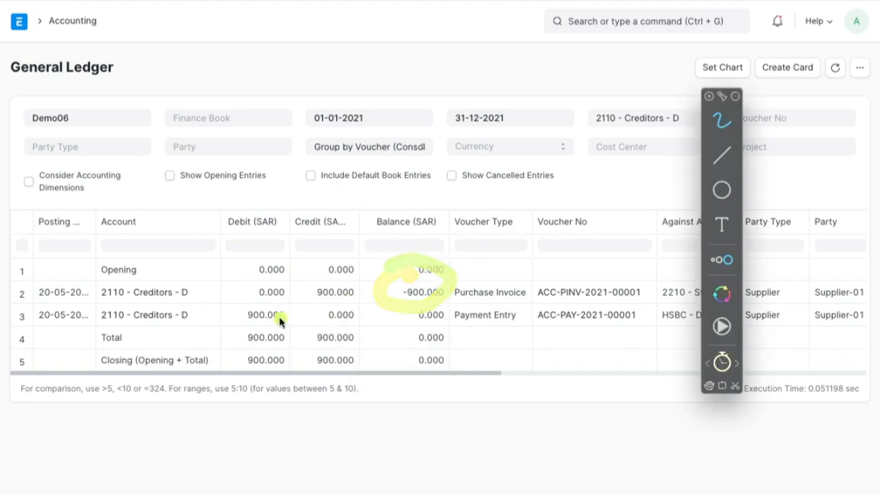
{"action": "mouse_move", "coordinate": [279, 302]}
{"action": "left_mouse_down"}
{"action": "mouse_move", "coordinate": [232, 310]}
{"action": "mouse_move", "coordinate": [280, 333]}
{"action": "left_mouse_up"}
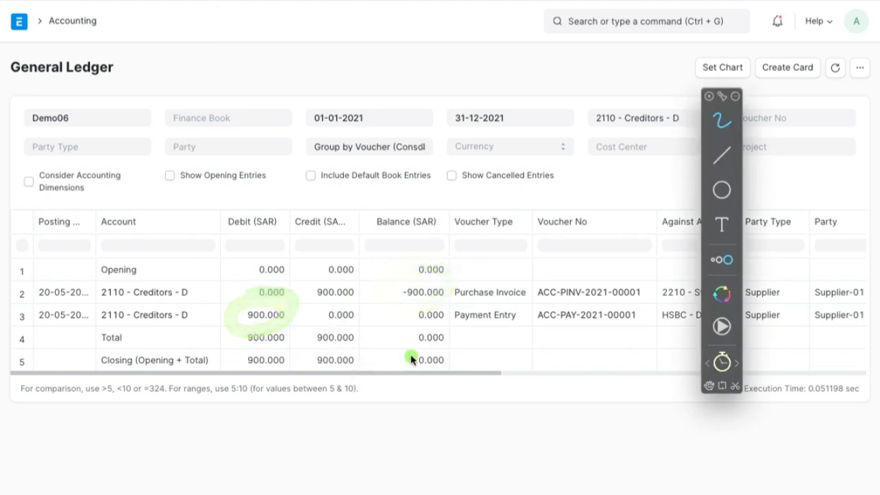
{"action": "left_click", "coordinate": [364, 329]}
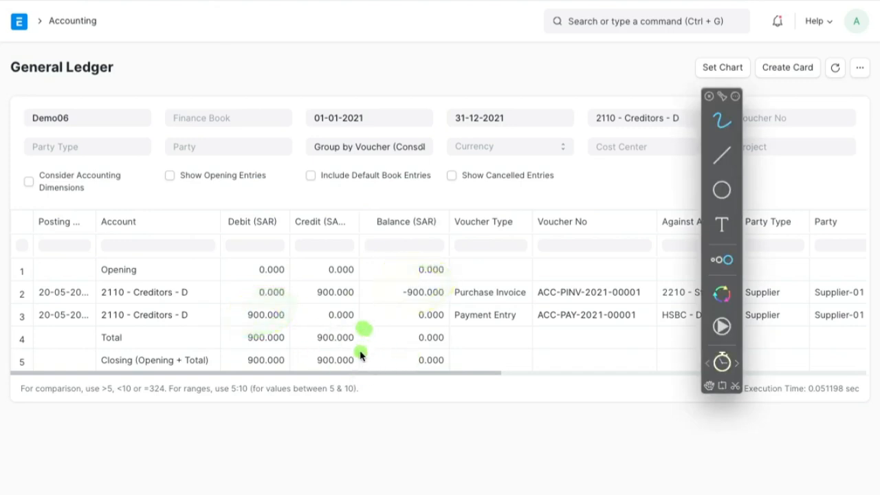
{"action": "mouse_move", "coordinate": [393, 357]}
{"action": "left_mouse_down"}
{"action": "mouse_move", "coordinate": [444, 397]}
{"action": "mouse_move", "coordinate": [474, 340]}
{"action": "mouse_move", "coordinate": [431, 400]}
{"action": "left_mouse_up"}
{"action": "key", "text": "Escape"}
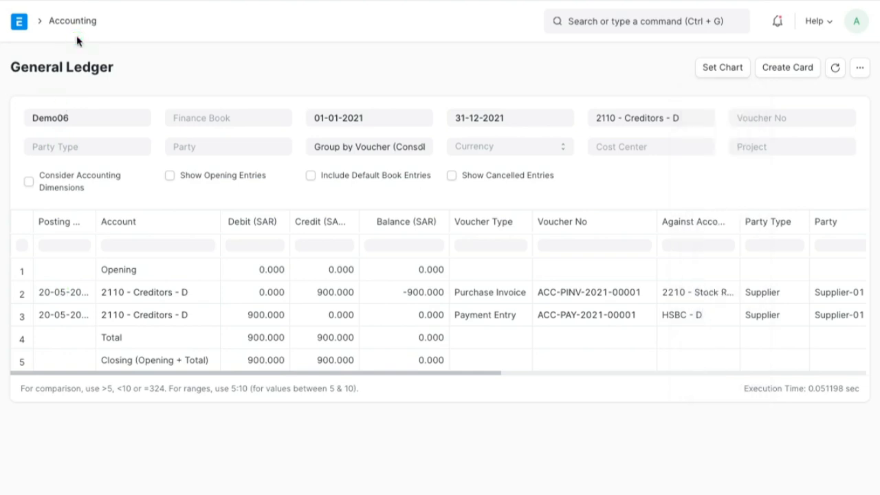
- Leave the Creditors ledger and the payment entry's ledger for the Accounting workspace, and look over its shortcuts
{"action": "left_click", "coordinate": [74, 23]}
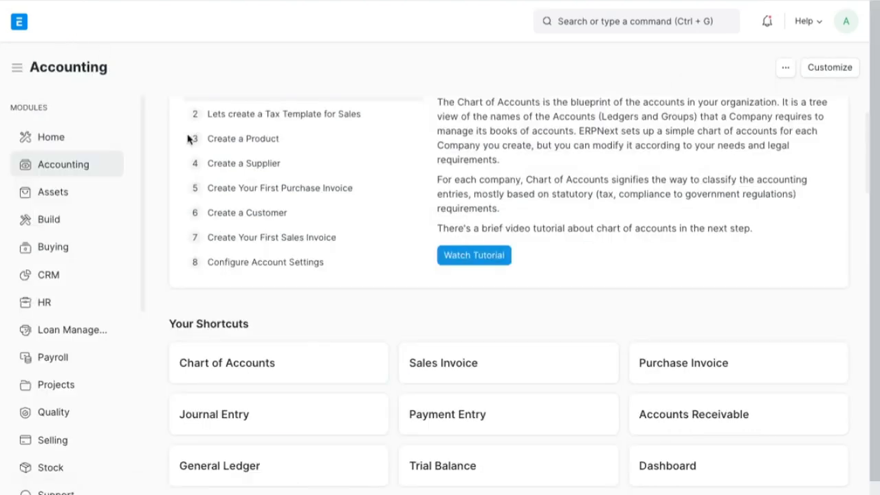
{"action": "scroll", "coordinate": [279, 229], "scroll_direction": "down", "scroll_amount": 2}
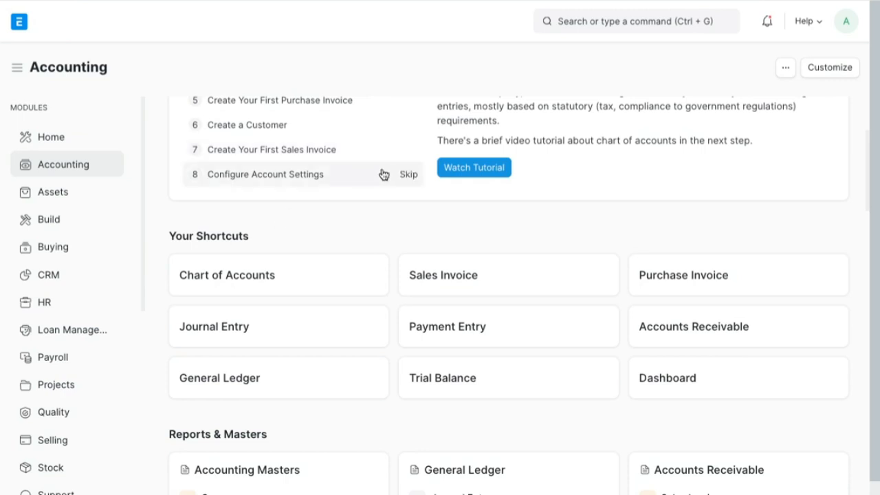
{"action": "scroll", "coordinate": [385, 174], "scroll_direction": "up", "scroll_amount": 4}
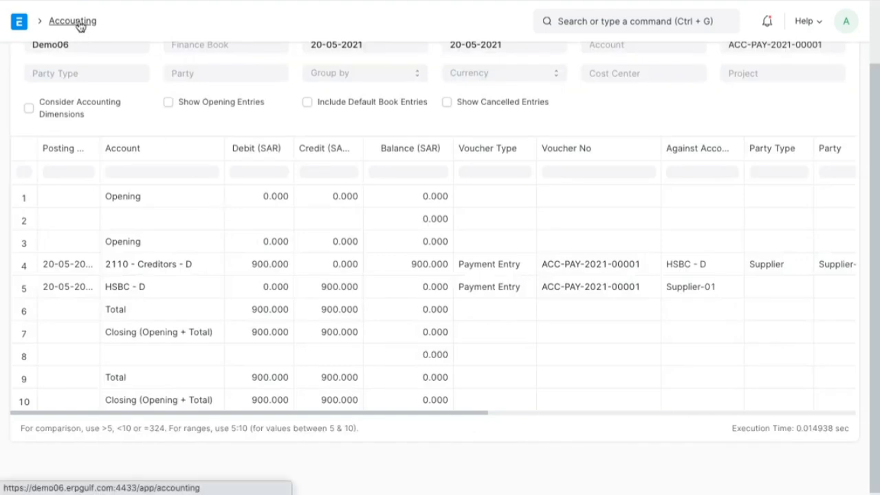
{"action": "left_click", "coordinate": [78, 24]}
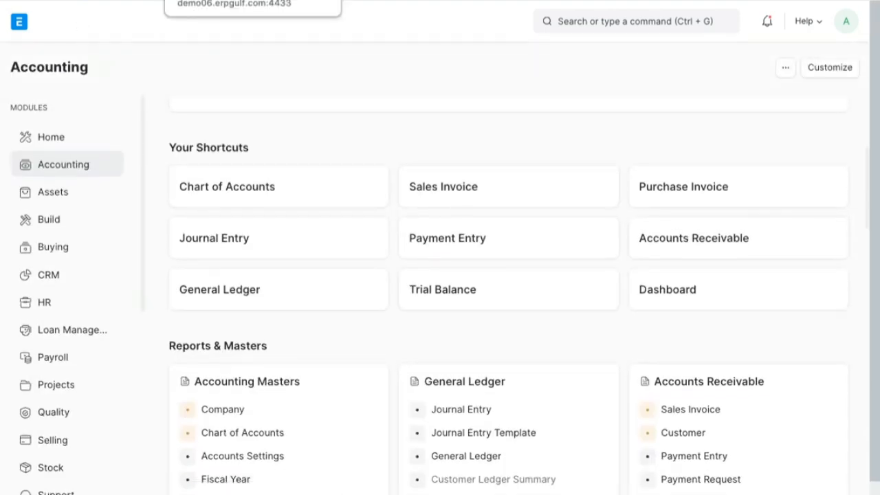
{"action": "scroll", "coordinate": [234, 473], "scroll_direction": "down", "scroll_amount": 2}
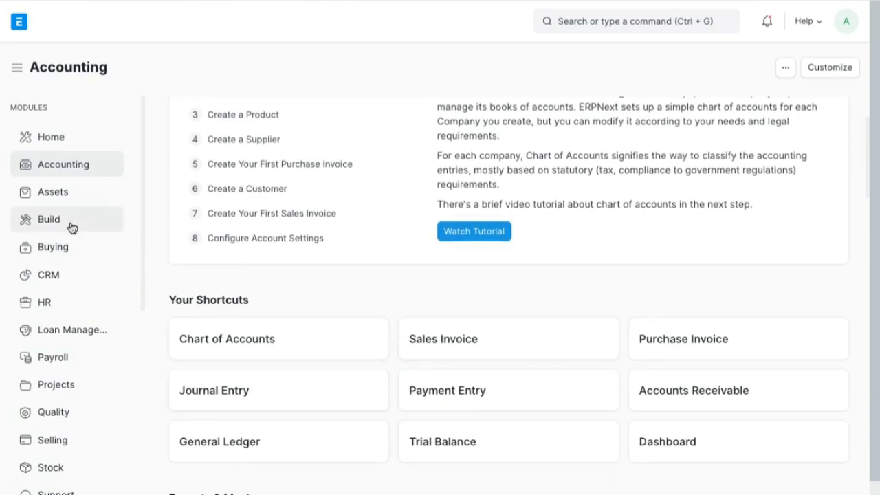
- Open the Purchase Invoice list from the Buying workspace
{"action": "left_click", "coordinate": [66, 250]}
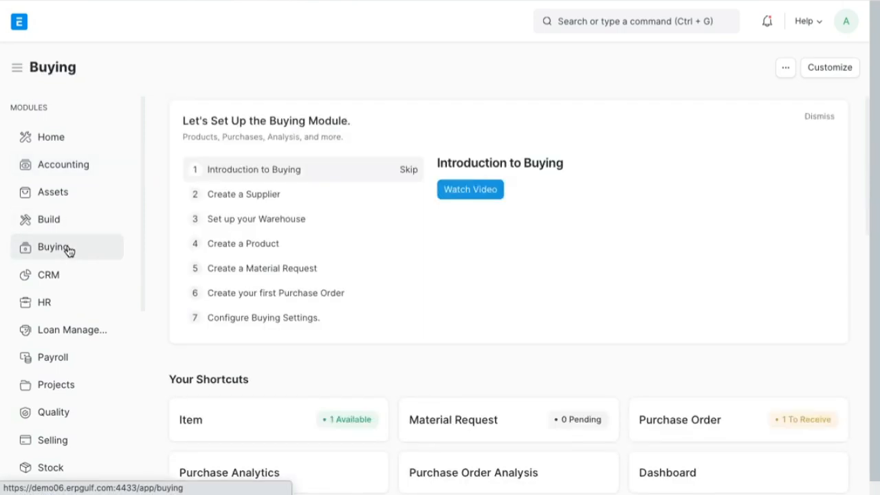
{"action": "scroll", "coordinate": [328, 340], "scroll_direction": "down", "scroll_amount": 3}
{"action": "scroll", "coordinate": [330, 342], "scroll_direction": "down", "scroll_amount": 2}
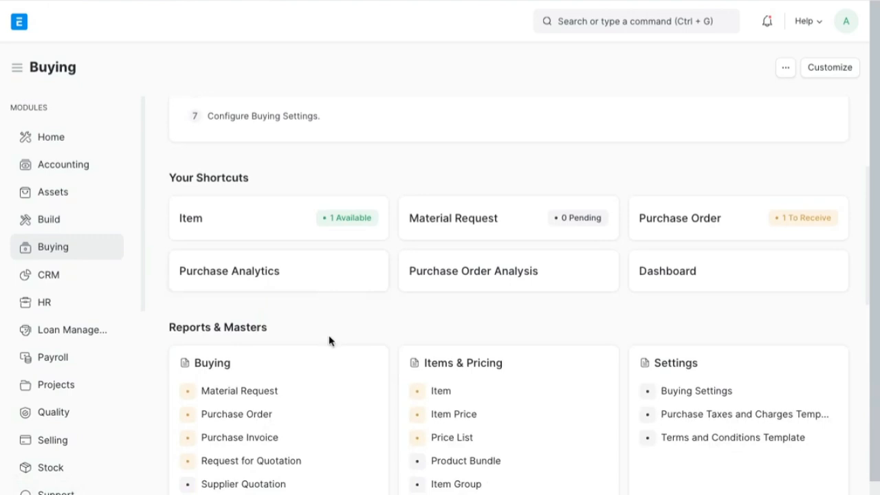
{"action": "left_click", "coordinate": [263, 444]}
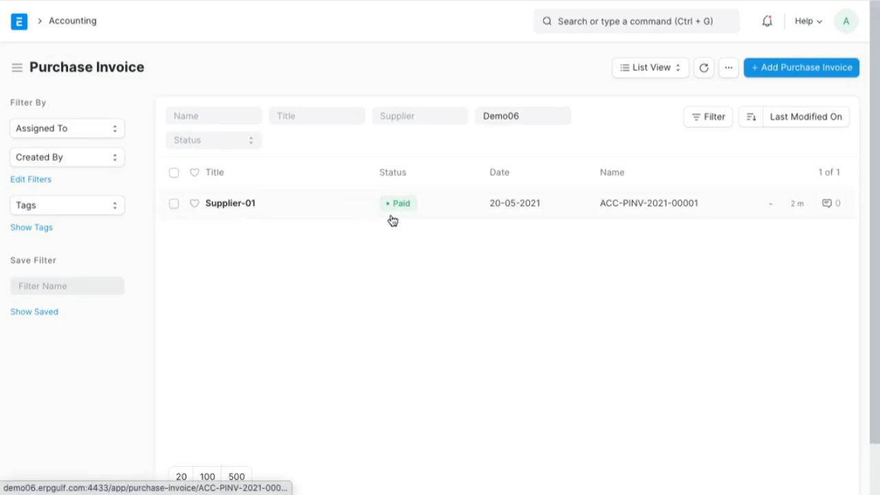
- Circle the Paid status of the Supplier-01 invoice with the screen pen, and close the pen tool
{"action": "key", "text": "ctrl+alt+Tab"}
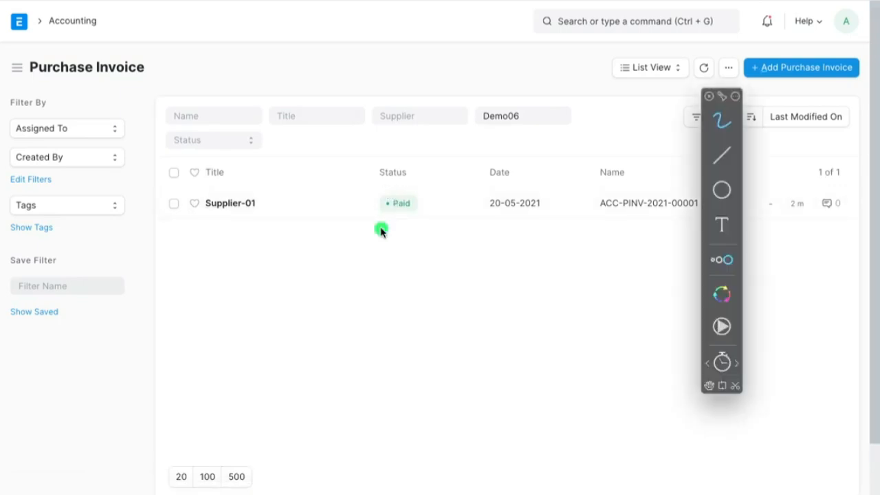
{"action": "mouse_move", "coordinate": [433, 180]}
{"action": "left_mouse_down"}
{"action": "mouse_move", "coordinate": [339, 191]}
{"action": "mouse_move", "coordinate": [455, 195]}
{"action": "mouse_move", "coordinate": [321, 197]}
{"action": "mouse_move", "coordinate": [341, 261]}
{"action": "left_mouse_up"}
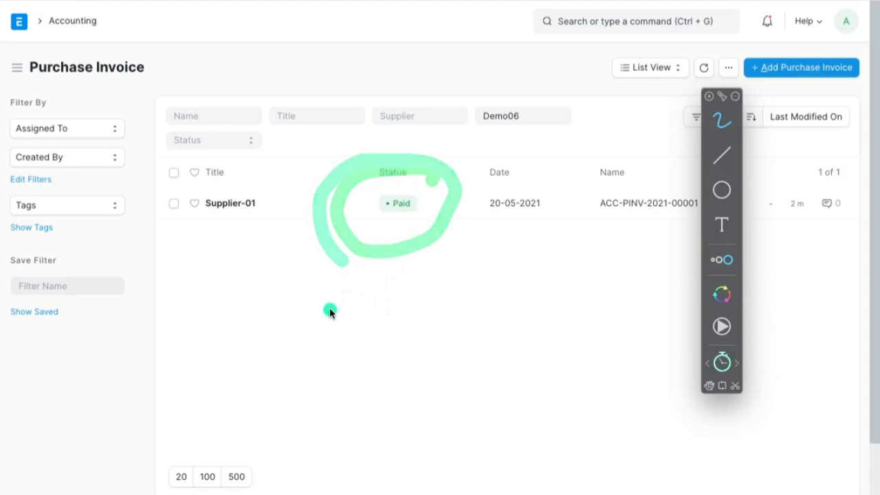
{"action": "key", "text": "Escape"}
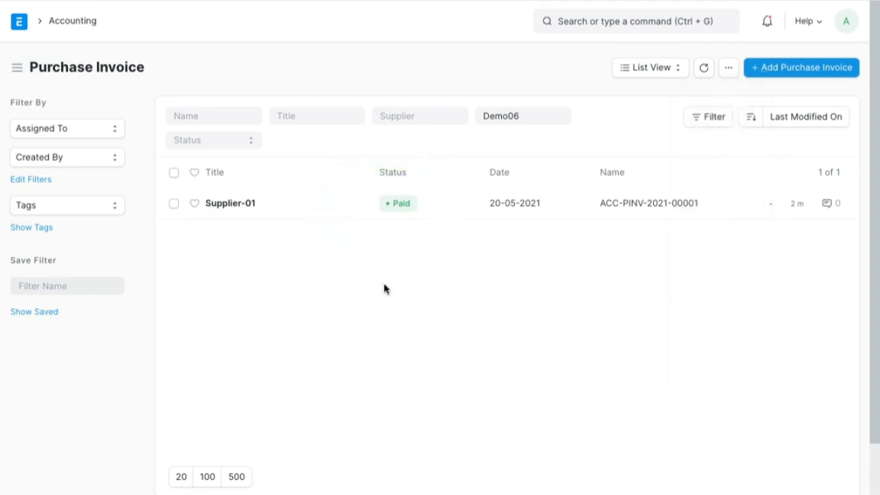
- Open the Supplier-01 purchase invoice, switch to the whiteboard and mark the PO, PI, Payment and Receive Items lines with the screen pen
{"action": "left_click", "coordinate": [243, 210]}
{"action": "key", "text": "super+Tab"}
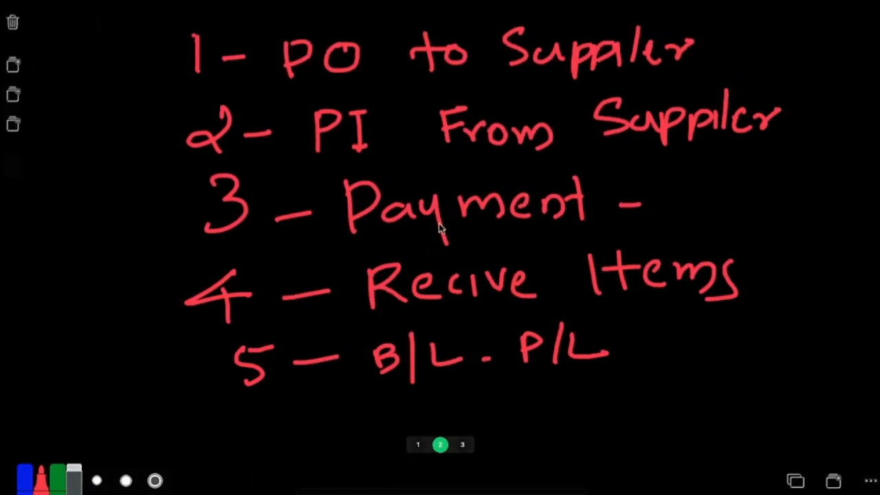
{"action": "key", "text": "alt+Tab"}
{"action": "left_click", "coordinate": [590, 176]}
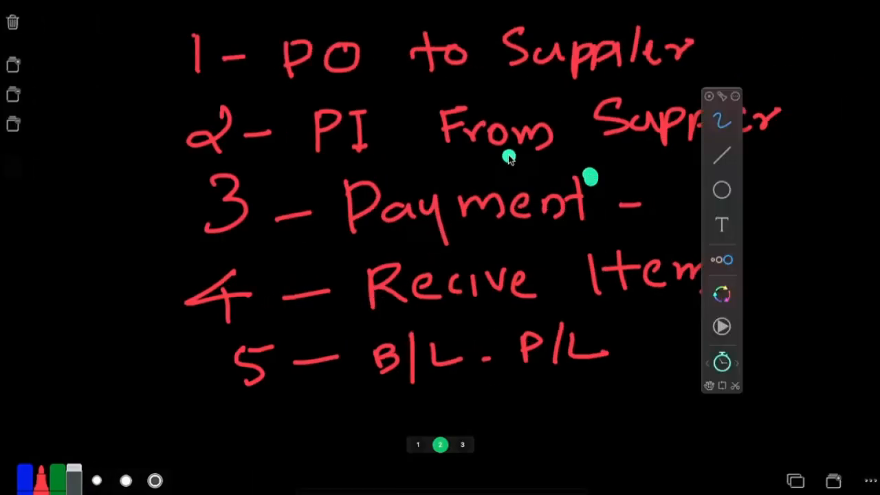
{"action": "left_click_drag", "start_coordinate": [248, 89], "coordinate": [349, 61]}
{"action": "left_click_drag", "start_coordinate": [254, 187], "coordinate": [405, 133]}
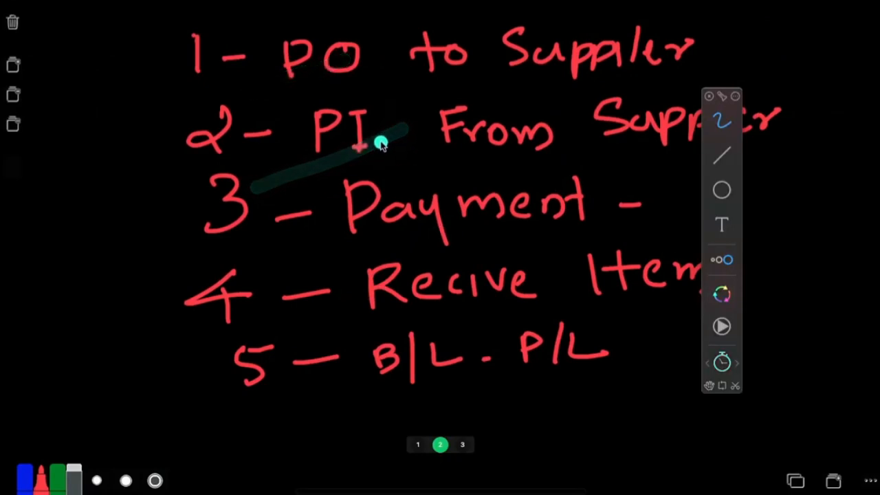
{"action": "left_click_drag", "start_coordinate": [280, 261], "coordinate": [385, 215]}
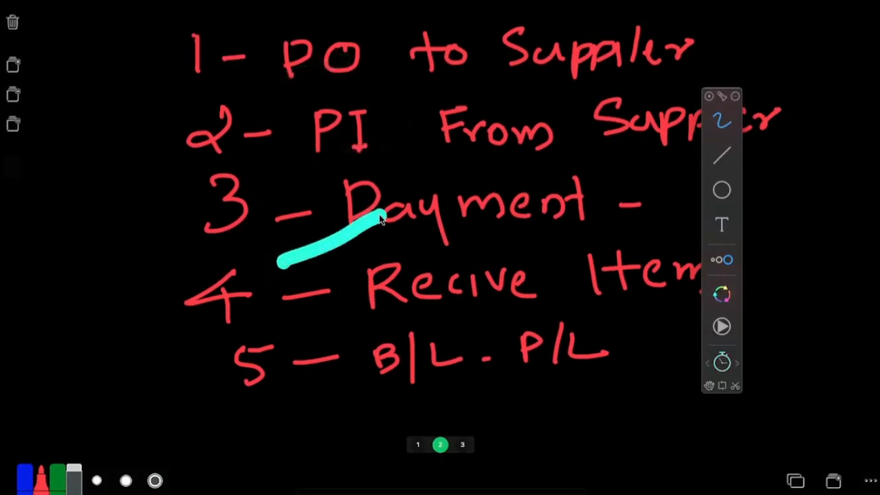
{"action": "left_click_drag", "start_coordinate": [326, 213], "coordinate": [372, 251]}
{"action": "left_click_drag", "start_coordinate": [282, 334], "coordinate": [395, 296]}
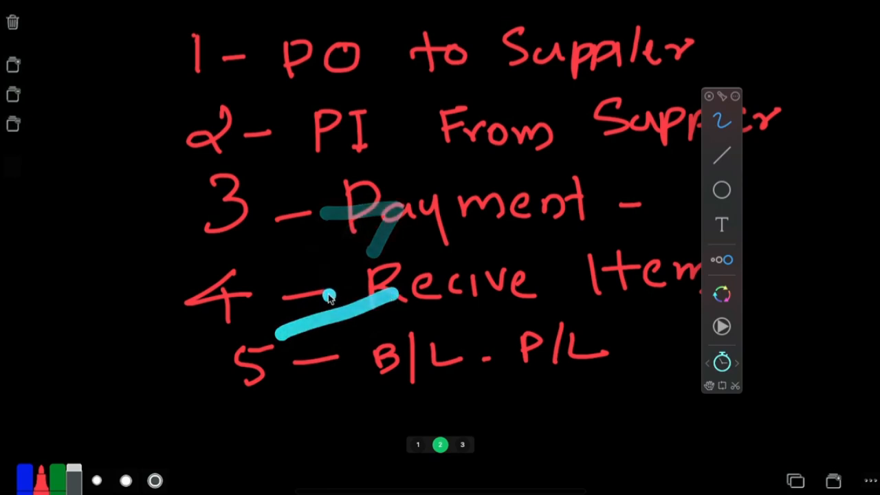
{"action": "left_click_drag", "start_coordinate": [328, 296], "coordinate": [372, 327]}
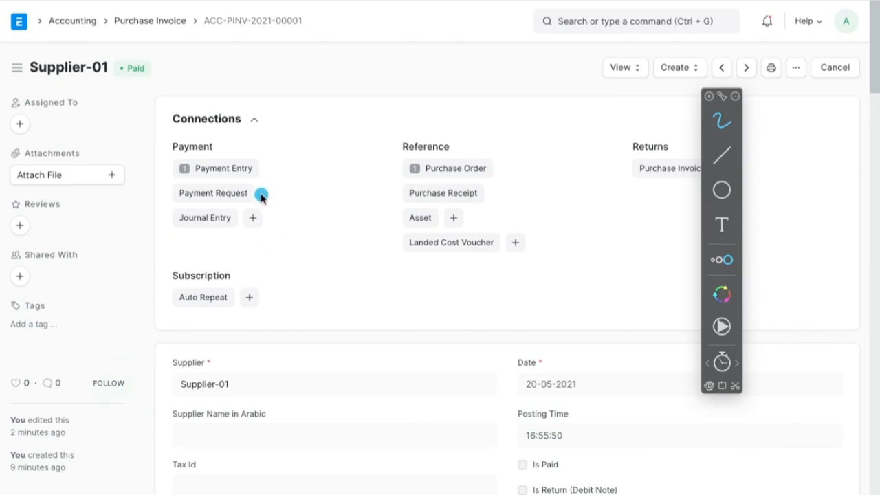
- Check which documents can be created from the Supplier-01 purchase invoice and which further actions it offers
{"action": "left_click", "coordinate": [687, 69]}
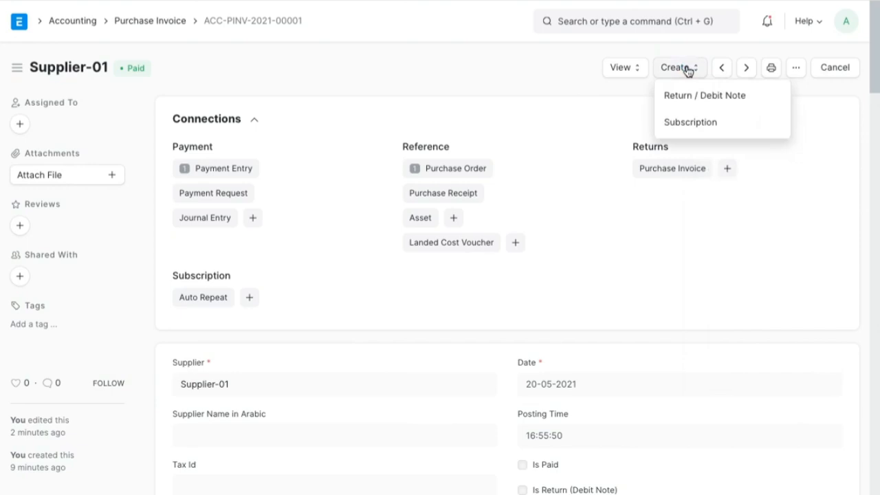
{"action": "left_click", "coordinate": [628, 95]}
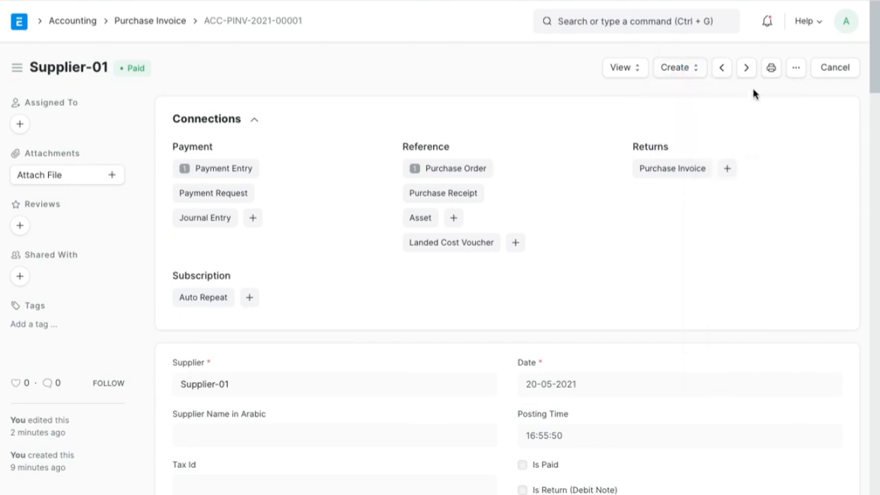
{"action": "left_click", "coordinate": [793, 69]}
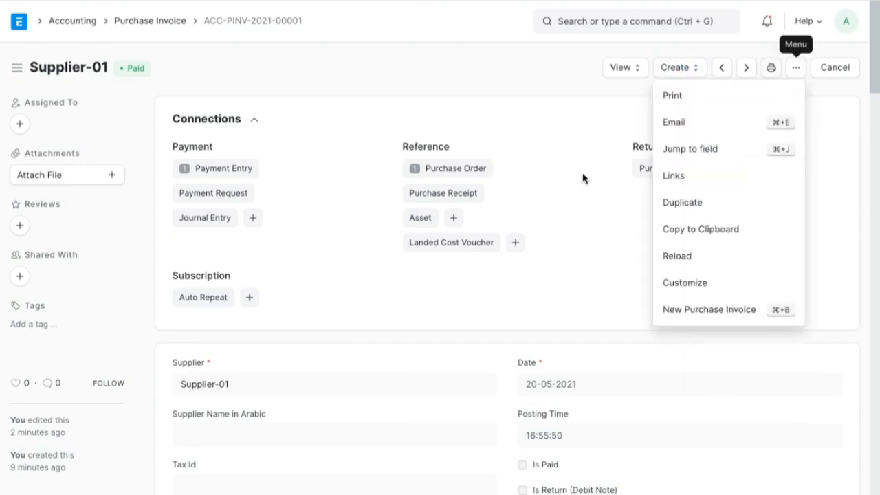
{"action": "left_click", "coordinate": [564, 158]}
{"action": "key", "text": "super+Tab"}
{"action": "key", "text": "super+Tab"}
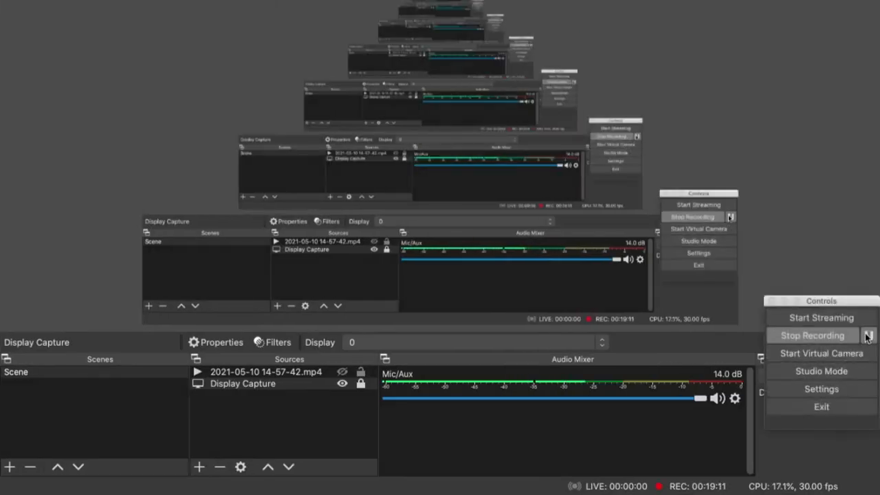
{"action": "left_click", "coordinate": [867, 337]}
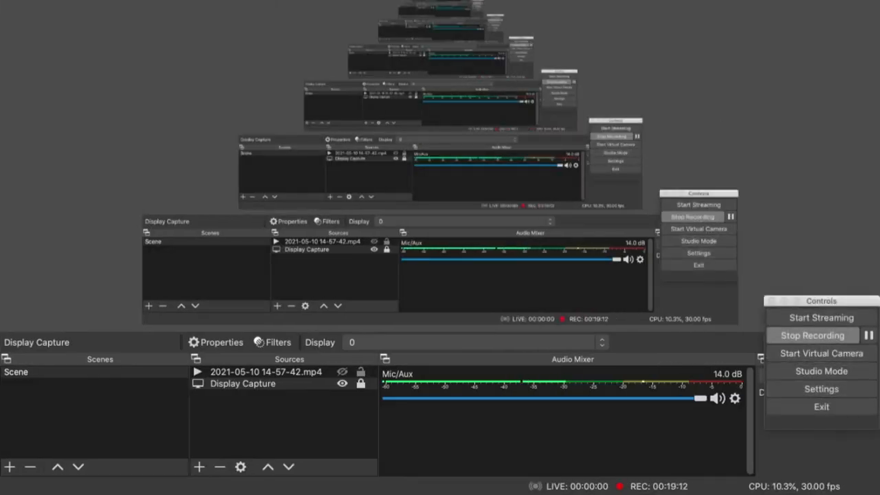
{"action": "key", "text": "super+Tab"}
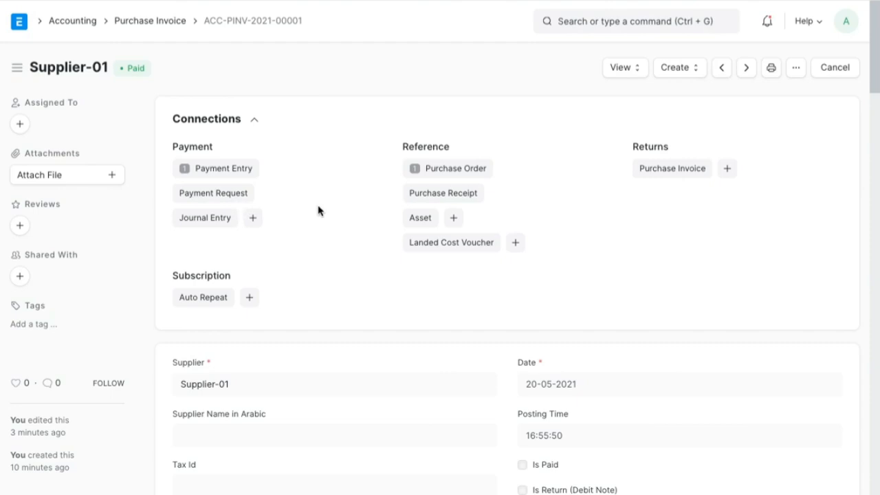
- Open the invoice's linked payment entries, look over a blank new Payment Entry form, and return to the Supplier-01 invoice
{"action": "scroll", "coordinate": [318, 210], "scroll_direction": "down", "scroll_amount": 1}
{"action": "scroll", "coordinate": [318, 210], "scroll_direction": "up", "scroll_amount": 1}
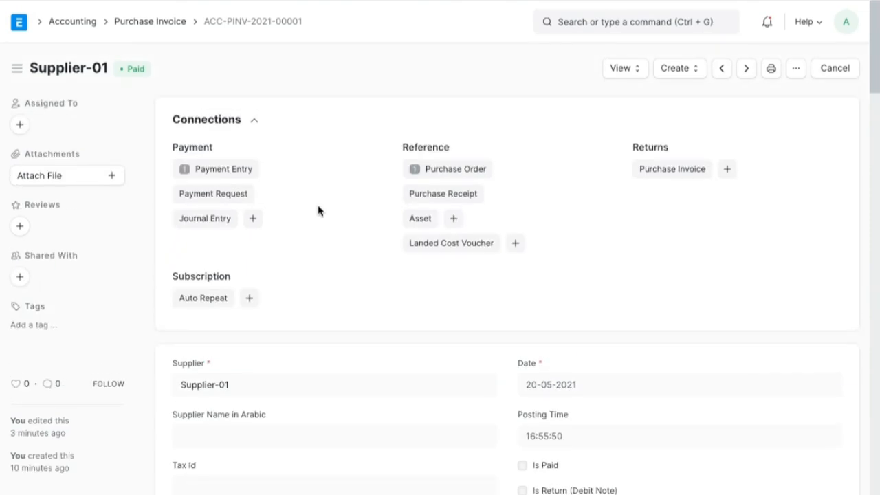
{"action": "left_click", "coordinate": [246, 174]}
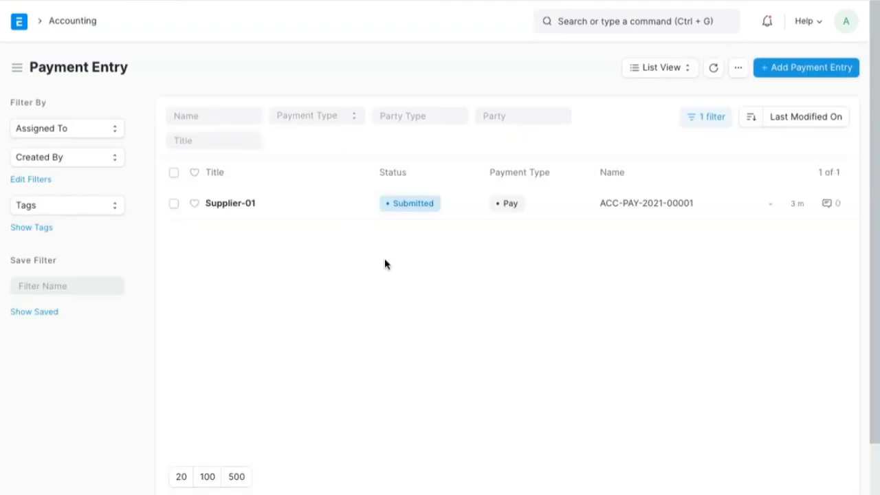
{"action": "left_click", "coordinate": [814, 71]}
{"action": "scroll", "coordinate": [594, 298], "scroll_direction": "down", "scroll_amount": 1}
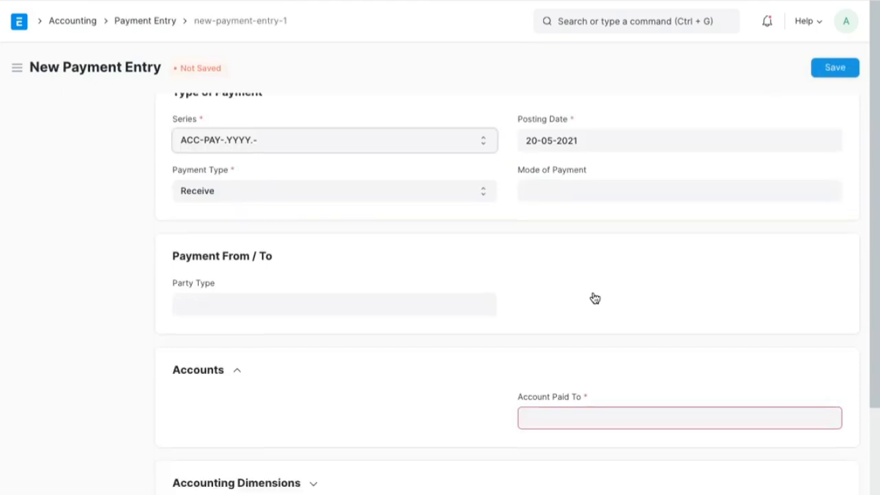
{"action": "scroll", "coordinate": [595, 297], "scroll_direction": "down", "scroll_amount": 2}
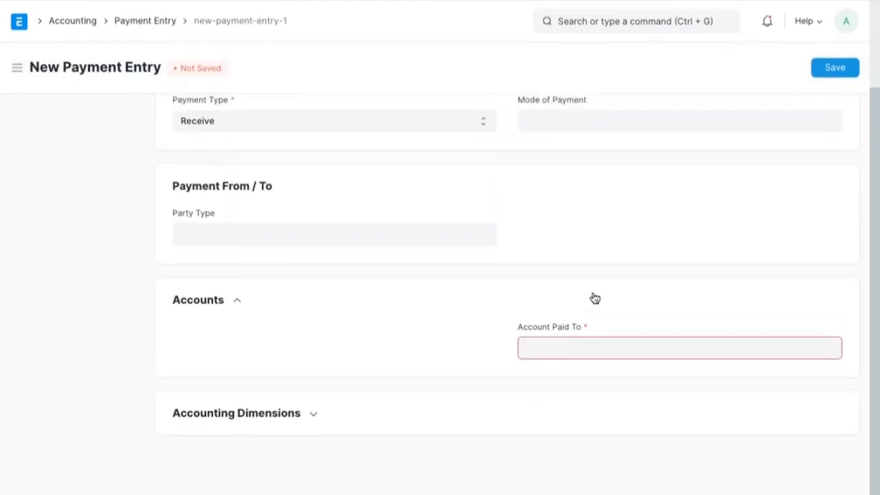
{"action": "scroll", "coordinate": [594, 297], "scroll_direction": "up", "scroll_amount": 3}
{"action": "left_click", "coordinate": [19, 0]}
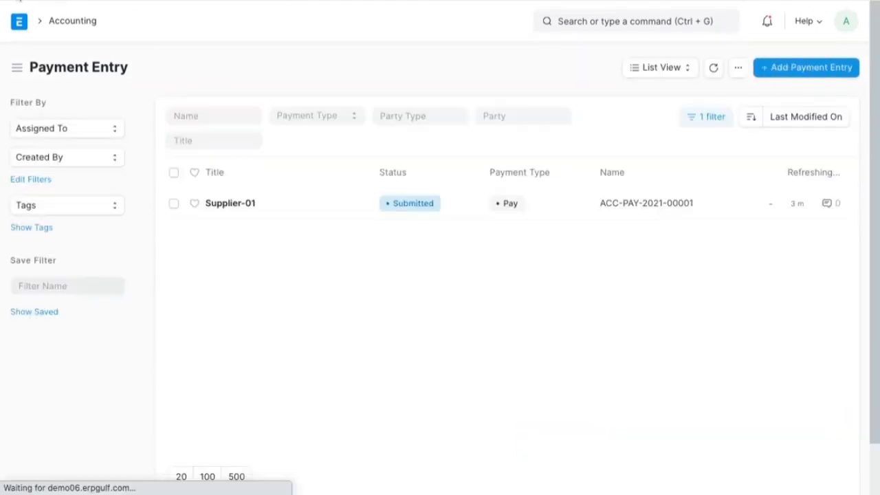
{"action": "left_click", "coordinate": [19, 0]}
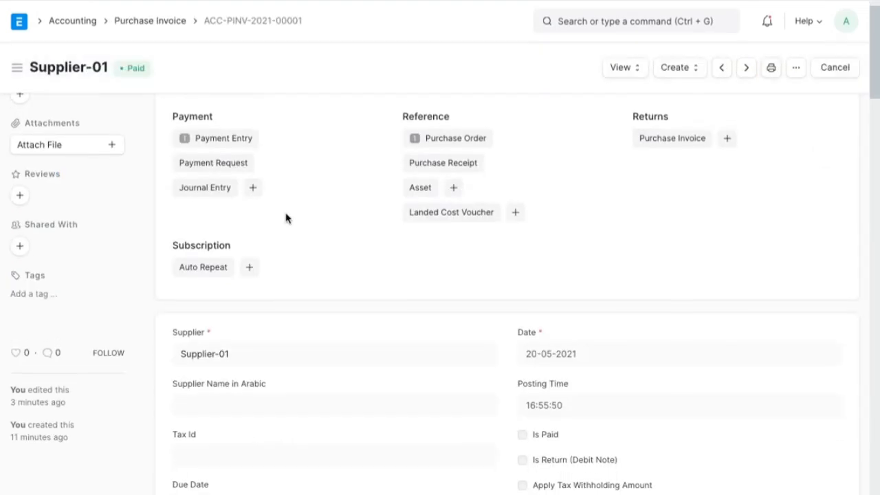
{"action": "scroll", "coordinate": [286, 218], "scroll_direction": "down", "scroll_amount": 1}
{"action": "key", "text": "ctrl+Right"}
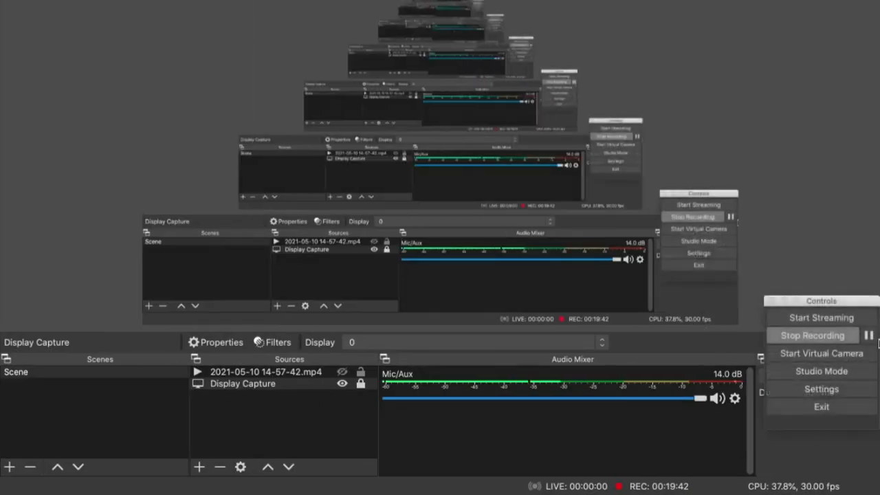
{"action": "left_click", "coordinate": [869, 336]}
{"action": "left_click", "coordinate": [869, 336]}
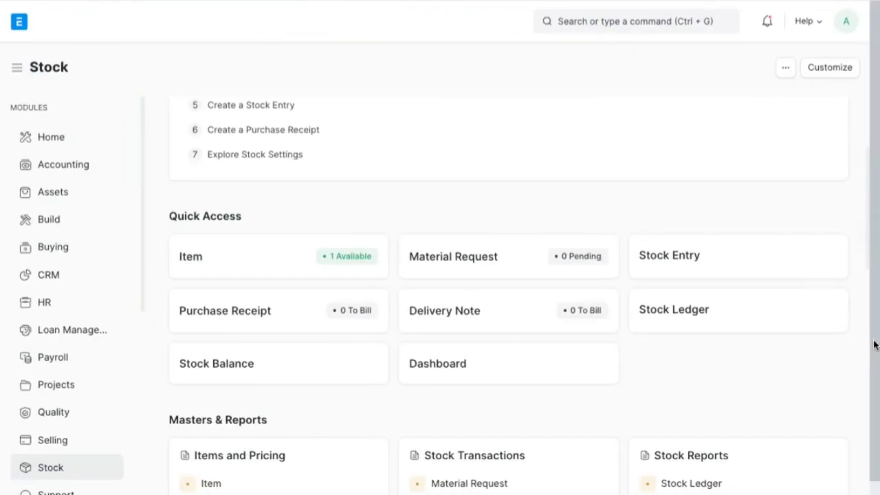
- Mark the Stock workspace with the screen pen and close the pen tool
{"action": "key", "text": "ctrl+shift+d"}
{"action": "mouse_move", "coordinate": [505, 92]}
{"action": "left_mouse_down"}
{"action": "mouse_move", "coordinate": [556, 98]}
{"action": "mouse_move", "coordinate": [505, 95]}
{"action": "left_mouse_up"}
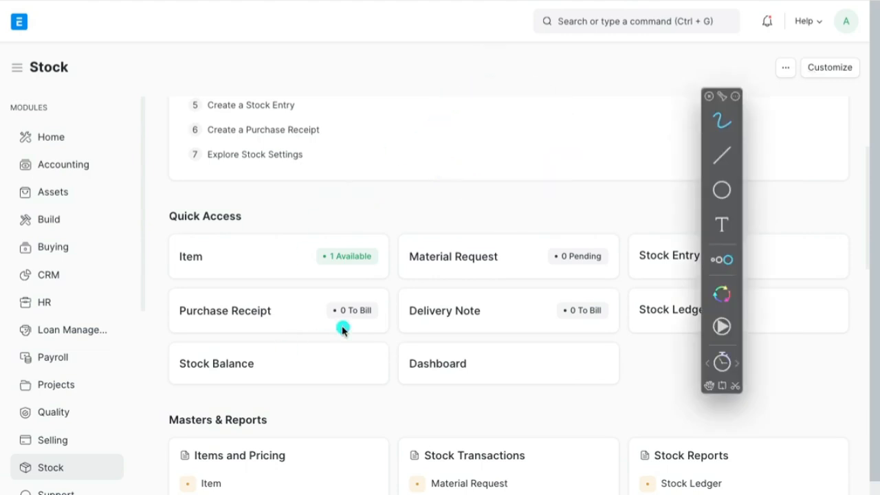
{"action": "key", "text": "Escape"}
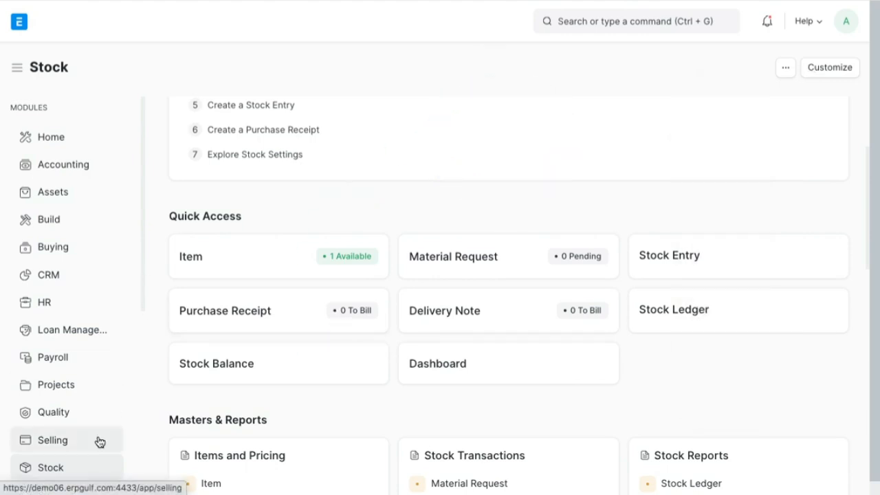
- Mark the Payment and Receive Items lines on the whiteboard with the screen pen, and return to the Stock workspace's module list
{"action": "key", "text": "super+Tab"}
{"action": "key", "text": "super+Tab"}
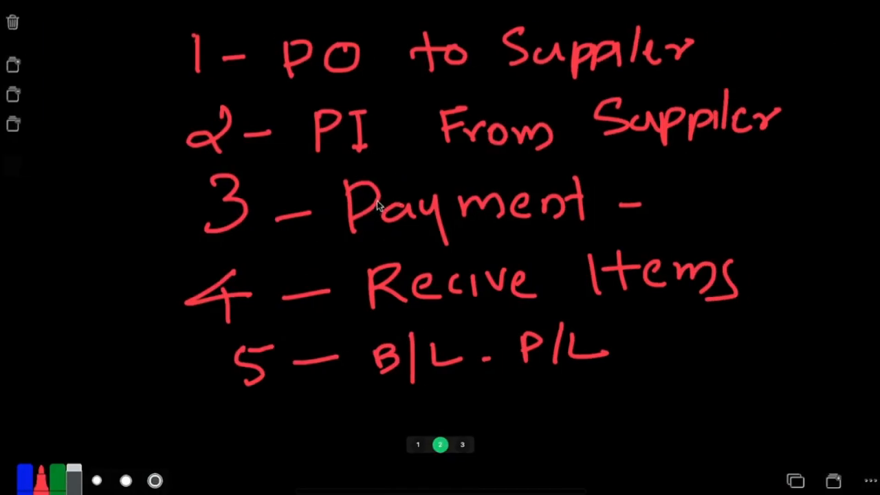
{"action": "key", "text": "alt+Tab"}
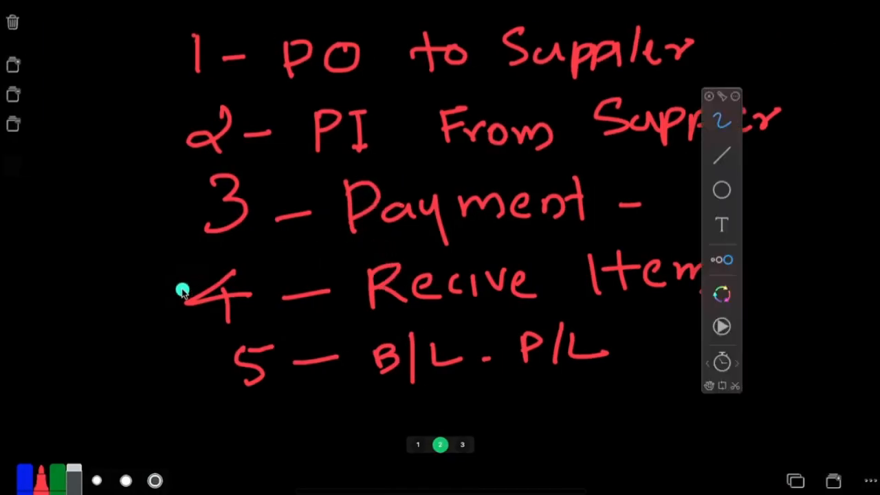
{"action": "mouse_move", "coordinate": [150, 215]}
{"action": "left_mouse_down"}
{"action": "mouse_move", "coordinate": [197, 230]}
{"action": "mouse_move", "coordinate": [275, 200]}
{"action": "left_mouse_up"}
{"action": "mouse_move", "coordinate": [285, 255]}
{"action": "left_mouse_down"}
{"action": "mouse_move", "coordinate": [186, 265]}
{"action": "mouse_move", "coordinate": [344, 320]}
{"action": "mouse_move", "coordinate": [658, 309]}
{"action": "mouse_move", "coordinate": [734, 231]}
{"action": "mouse_move", "coordinate": [312, 238]}
{"action": "mouse_move", "coordinate": [173, 320]}
{"action": "left_mouse_up"}
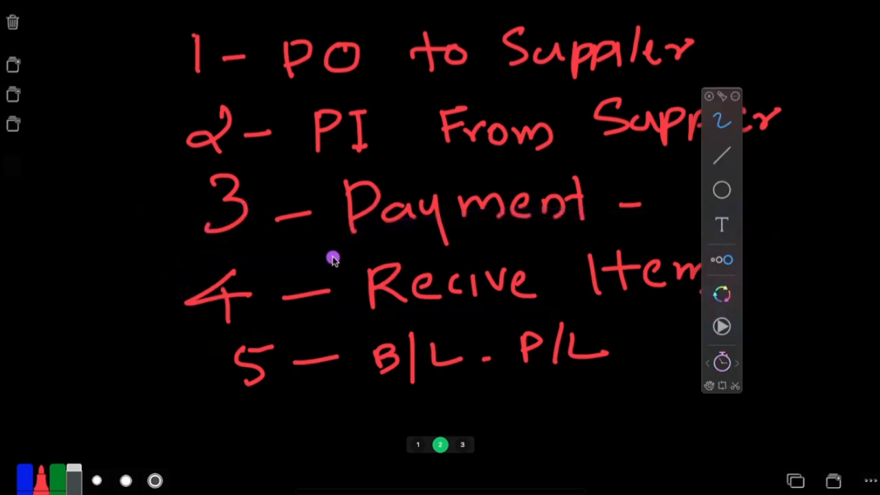
{"action": "key", "text": "ctrl+Left"}
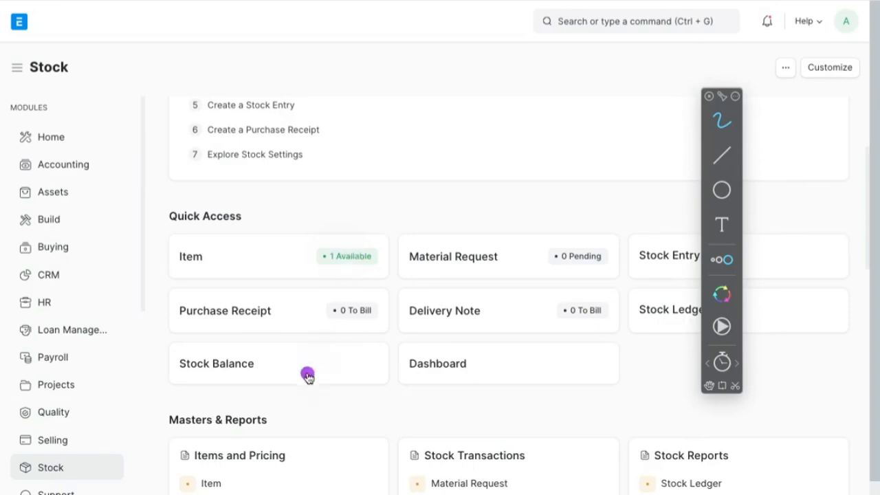
{"action": "key", "text": "Escape"}
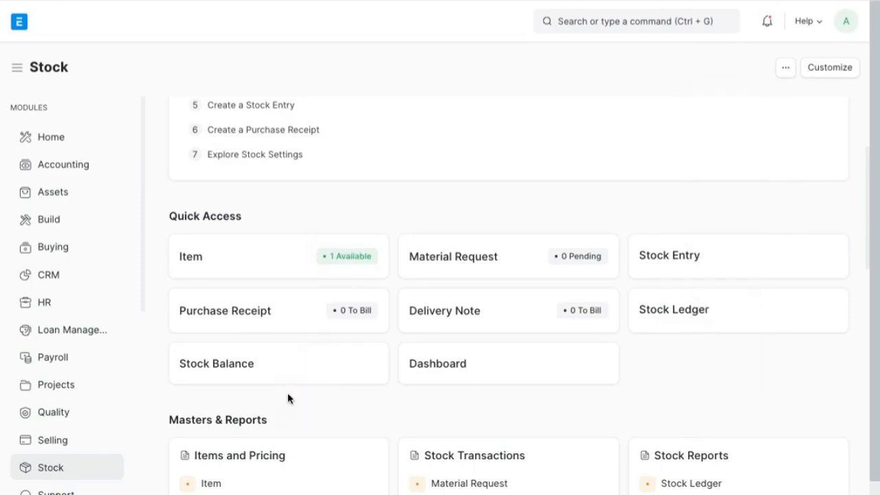
{"action": "scroll", "coordinate": [108, 446], "scroll_direction": "down", "scroll_amount": 3}
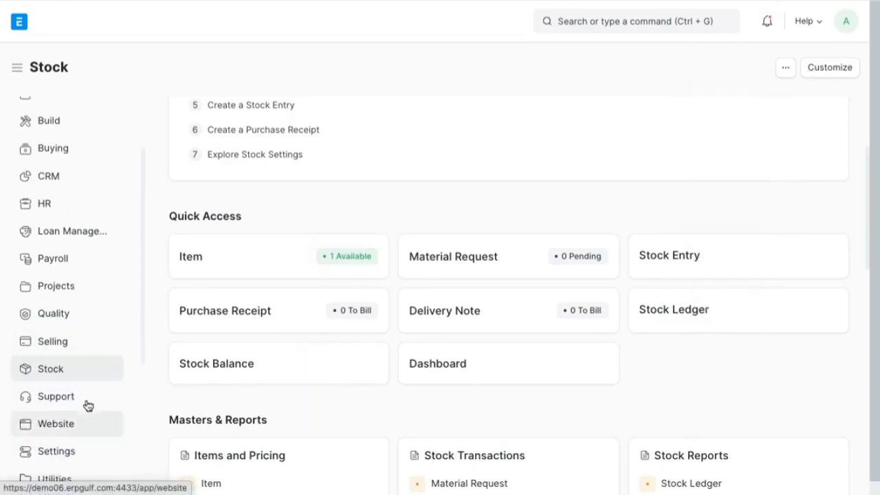
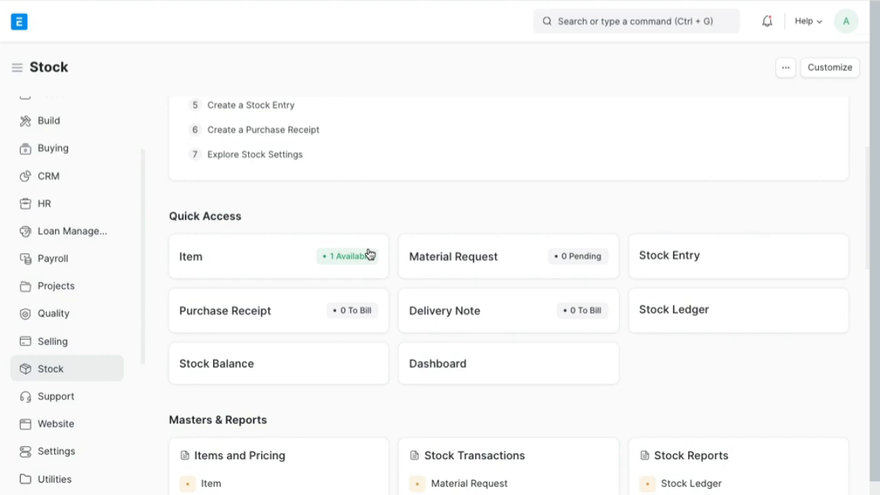
- Create a new Purchase Receipt from the Stock workspace and circle its Get Items From option with the screen pen
{"action": "left_click", "coordinate": [340, 323]}
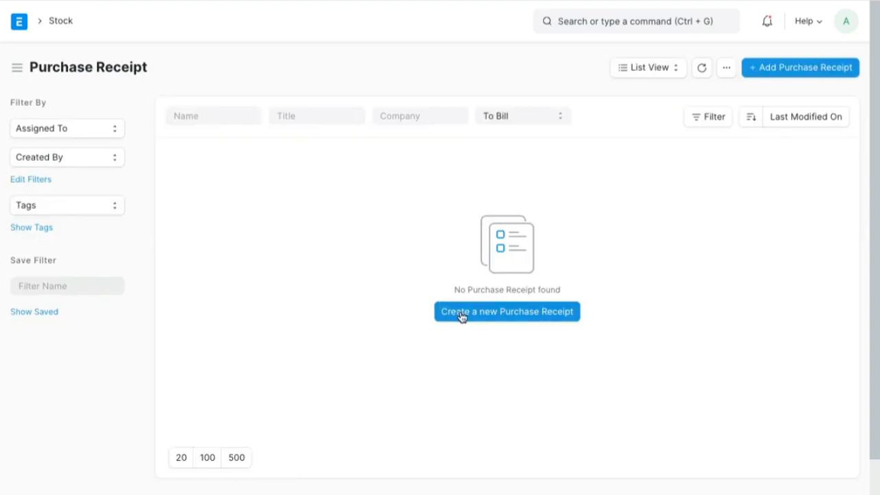
{"action": "left_click", "coordinate": [460, 314]}
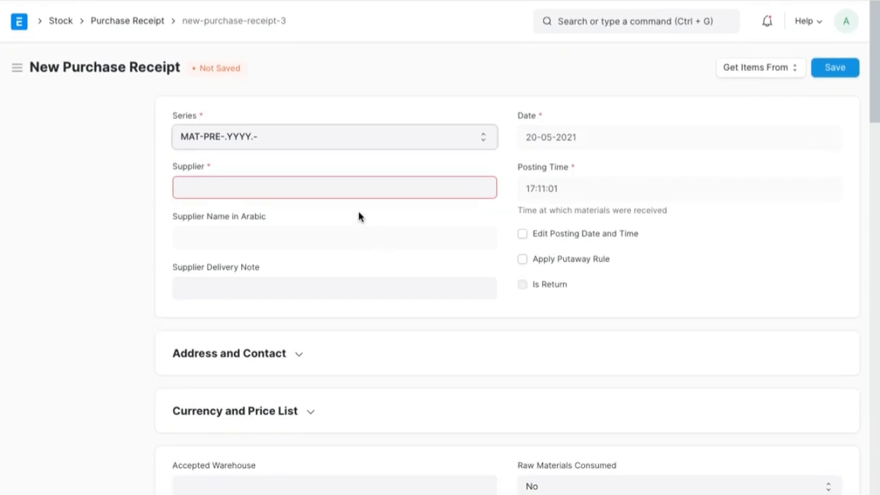
{"action": "key", "text": "alt+Tab"}
{"action": "mouse_move", "coordinate": [783, 39]}
{"action": "left_mouse_down"}
{"action": "mouse_move", "coordinate": [681, 62]}
{"action": "mouse_move", "coordinate": [817, 96]}
{"action": "mouse_move", "coordinate": [763, 36]}
{"action": "mouse_move", "coordinate": [683, 73]}
{"action": "mouse_move", "coordinate": [793, 114]}
{"action": "left_mouse_up"}
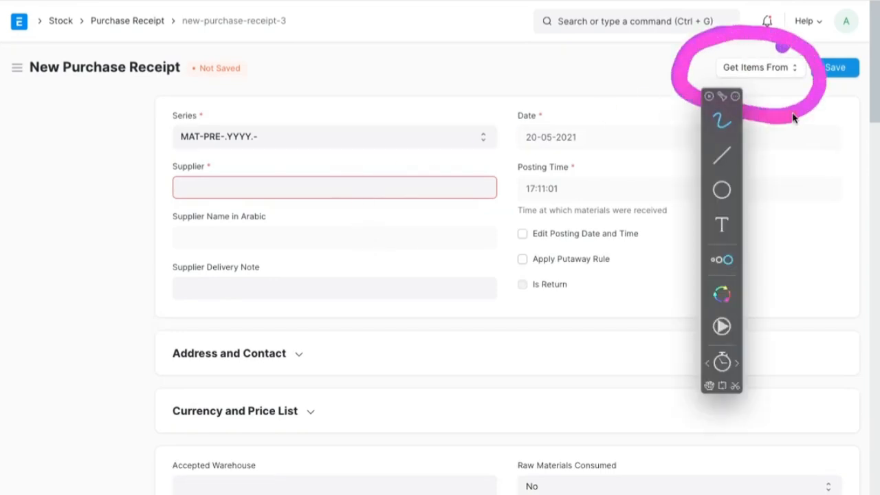
{"action": "key", "text": "alt+Tab"}
- Try to get the receipt's items from a Purchase Order without choosing a supplier
{"action": "left_click", "coordinate": [786, 80]}
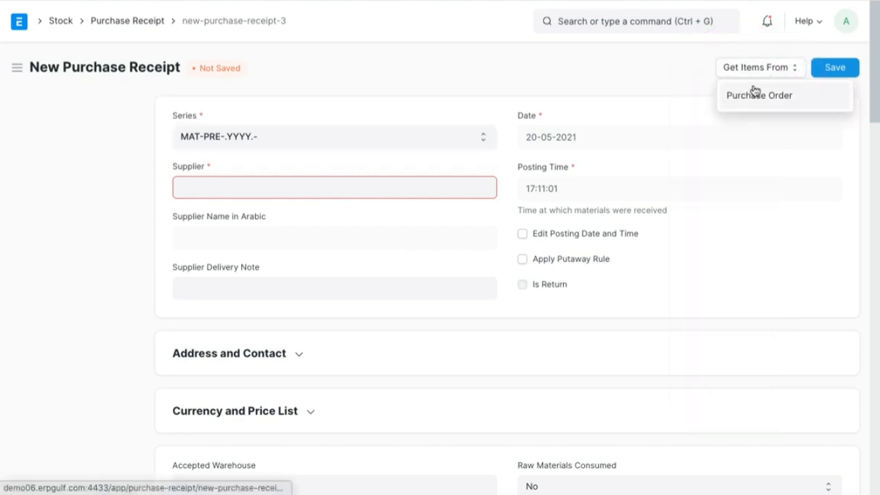
{"action": "left_click", "coordinate": [752, 90]}
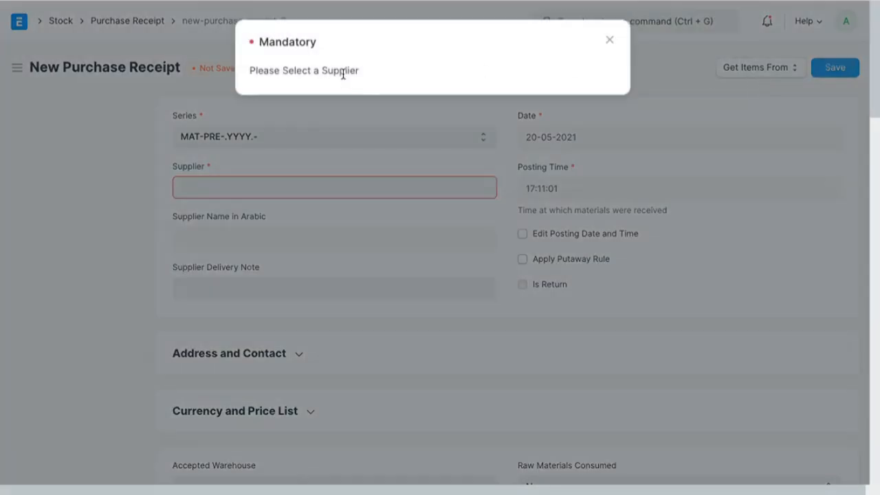
{"action": "left_click", "coordinate": [609, 39]}
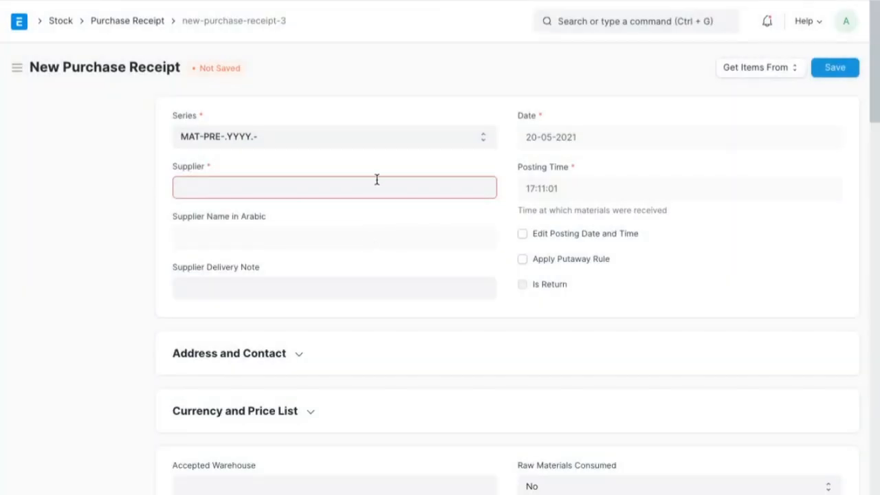
- Set the receipt's supplier to Supplier-01 and get the items from purchase order PUR-ORD-2021-00001
{"action": "type", "text": "s"}
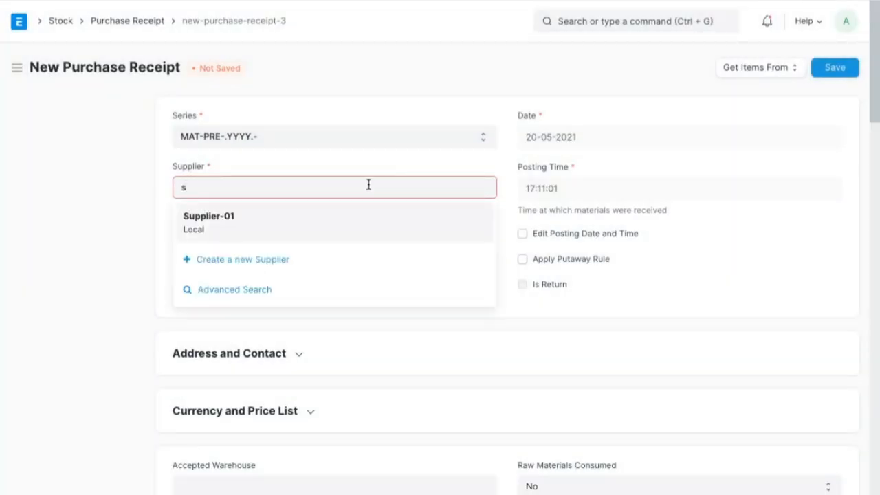
{"action": "left_click", "coordinate": [354, 216]}
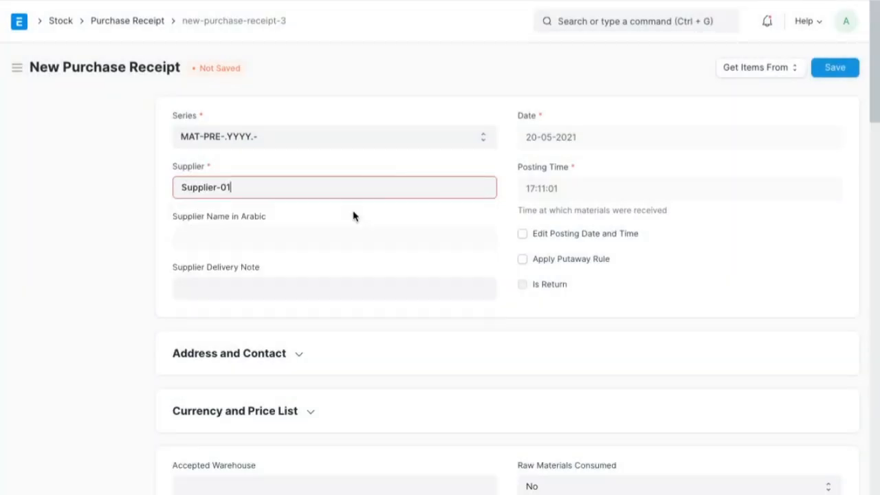
{"action": "left_click", "coordinate": [730, 70]}
{"action": "left_click", "coordinate": [738, 94]}
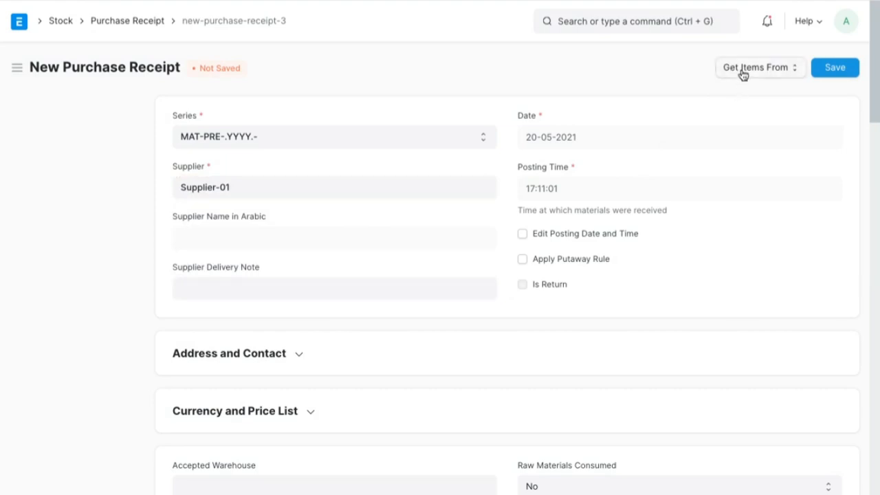
{"action": "left_click", "coordinate": [742, 72]}
{"action": "left_click", "coordinate": [743, 95]}
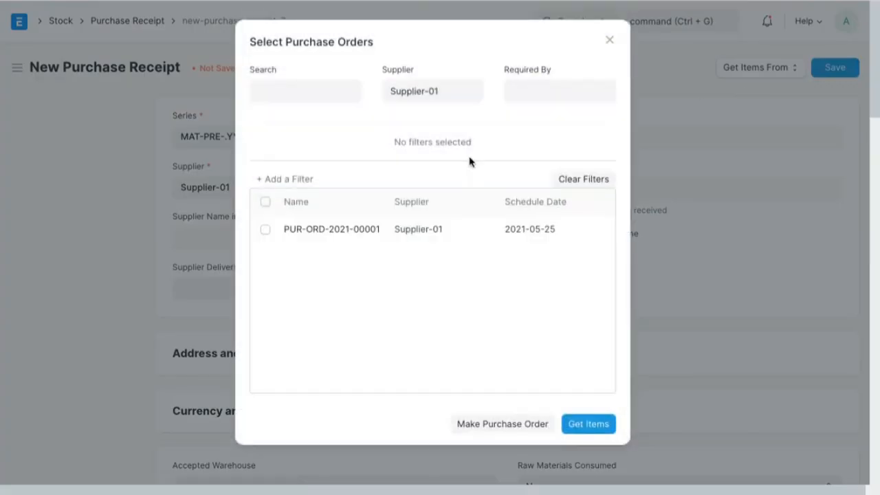
{"action": "left_click", "coordinate": [265, 229]}
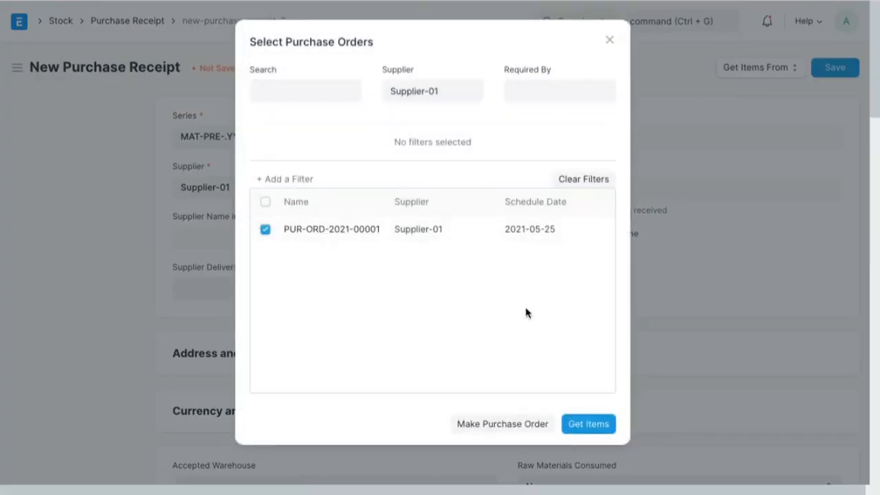
{"action": "left_click", "coordinate": [602, 423]}
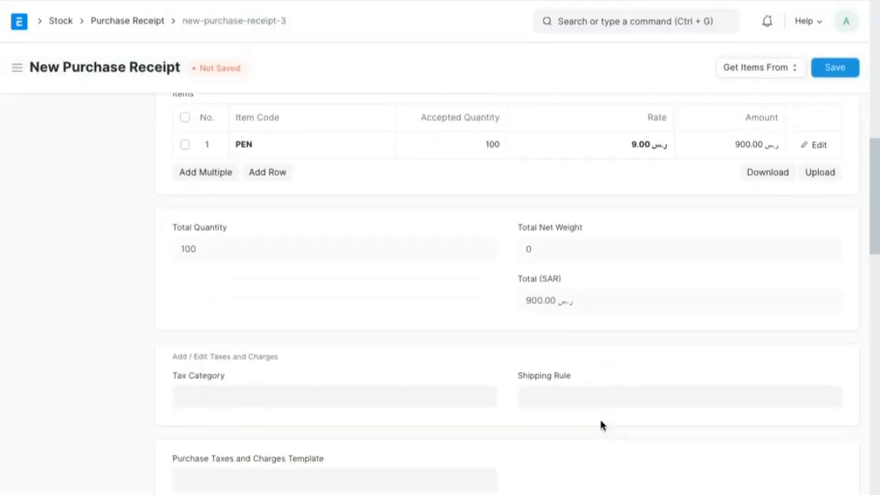
- Check the fetched items on the Purchase Receipt, save it and submit it permanently
{"action": "scroll", "coordinate": [658, 333], "scroll_direction": "down", "scroll_amount": 12}
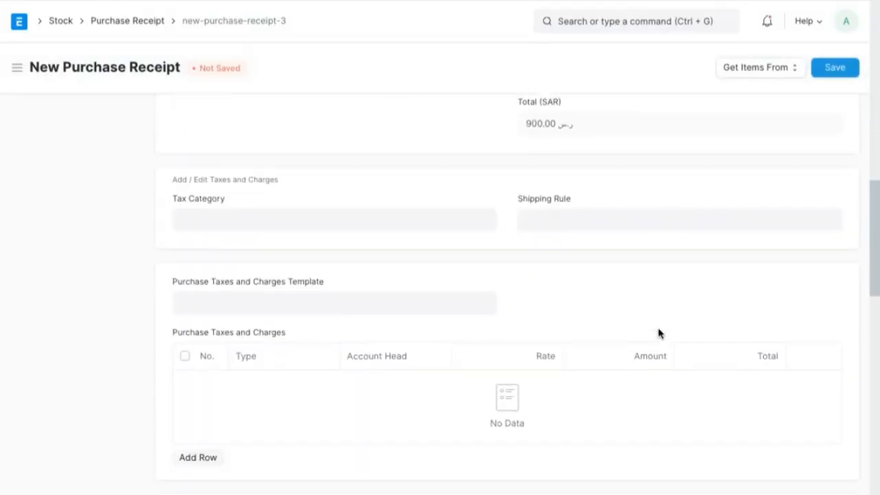
{"action": "scroll", "coordinate": [658, 334], "scroll_direction": "up", "scroll_amount": 15}
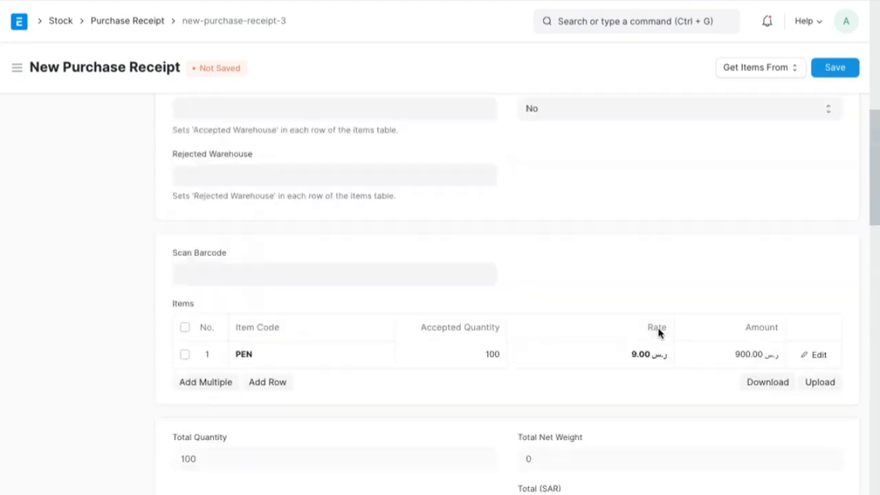
{"action": "left_click", "coordinate": [834, 67]}
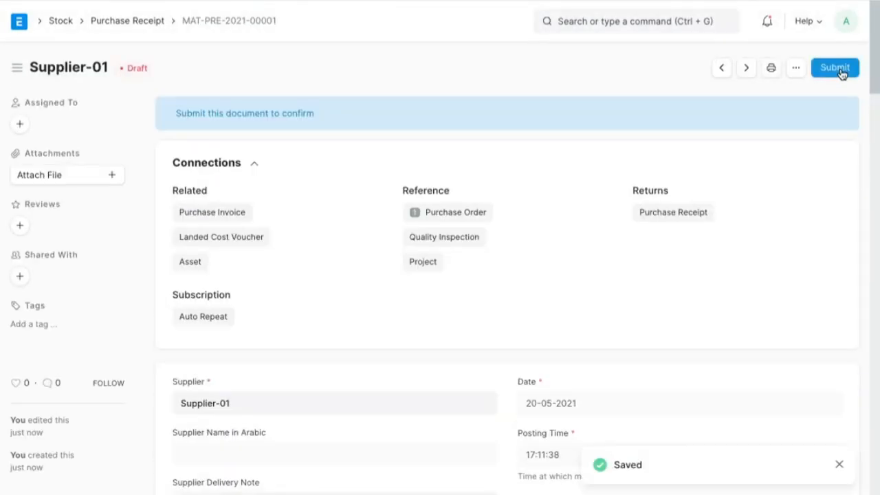
{"action": "left_click", "coordinate": [835, 67]}
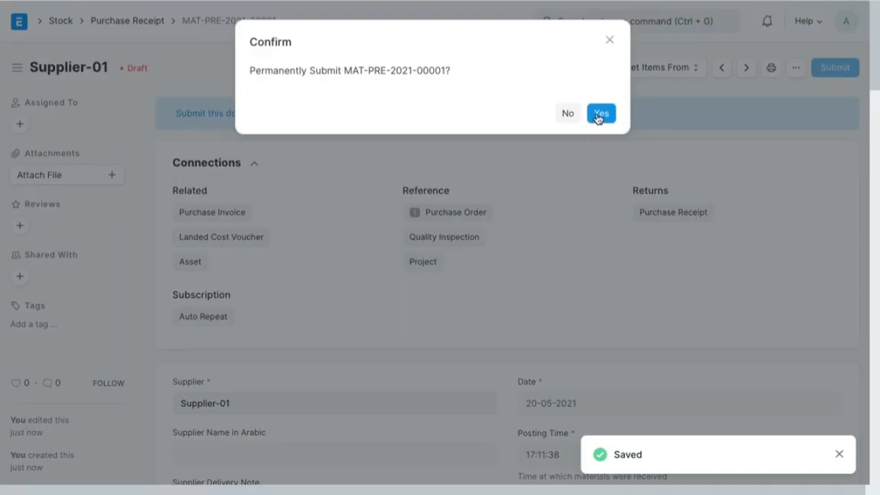
{"action": "left_click", "coordinate": [598, 115]}
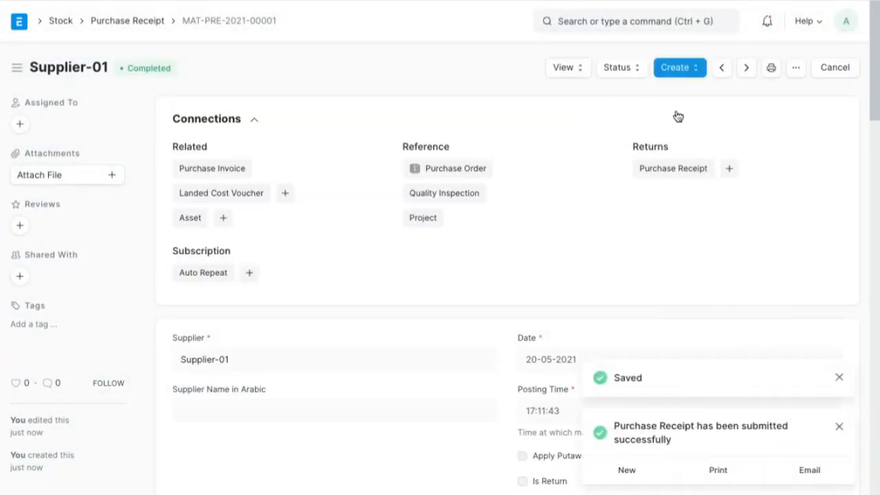
- Open the submitted receipt's Stock Ledger and look across its columns
{"action": "left_click", "coordinate": [577, 75]}
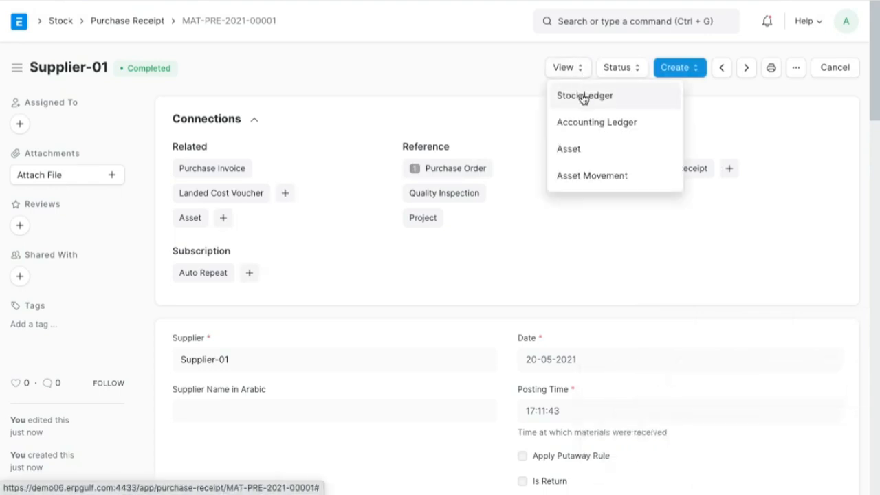
{"action": "left_click", "coordinate": [583, 99]}
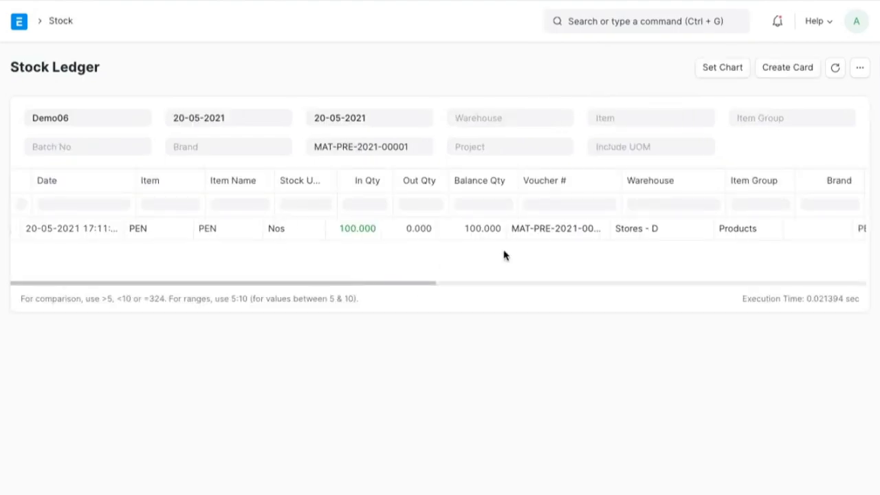
{"action": "scroll", "coordinate": [504, 255], "scroll_direction": "right", "scroll_amount": 2}
{"action": "scroll", "coordinate": [503, 255], "scroll_direction": "left", "scroll_amount": 2}
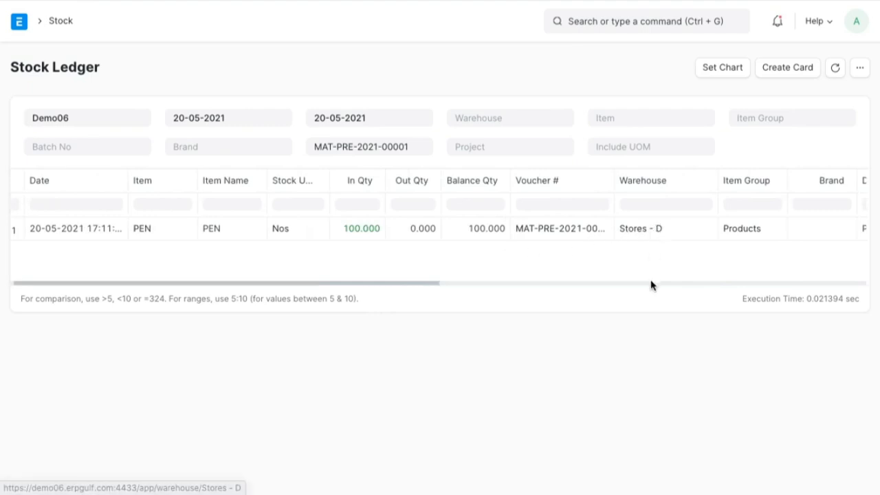
- Mark the warehouse, incoming quantity, item name and voucher of the PEN row with the screen pen, and close the pen tool
{"action": "key", "text": "alt+Tab"}
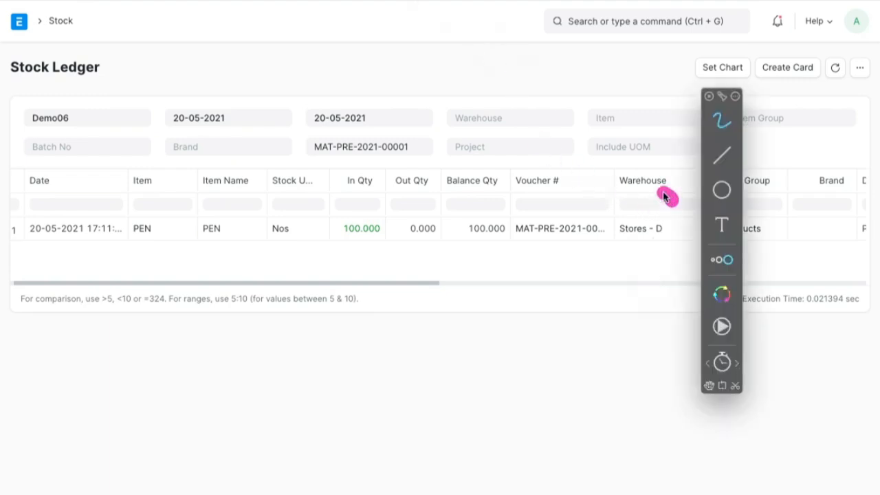
{"action": "left_click_drag", "start_coordinate": [670, 198], "coordinate": [644, 275]}
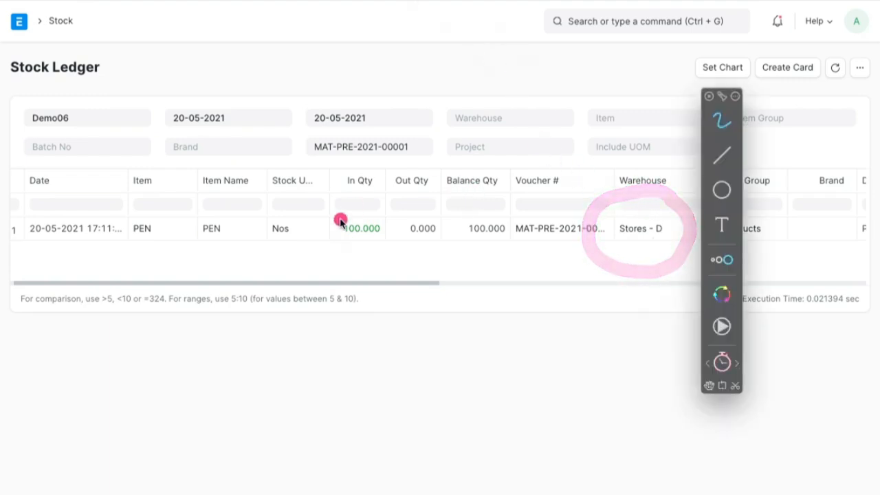
{"action": "mouse_move", "coordinate": [377, 209]}
{"action": "left_mouse_down"}
{"action": "mouse_move", "coordinate": [347, 205]}
{"action": "mouse_move", "coordinate": [399, 230]}
{"action": "mouse_move", "coordinate": [371, 201]}
{"action": "left_mouse_up"}
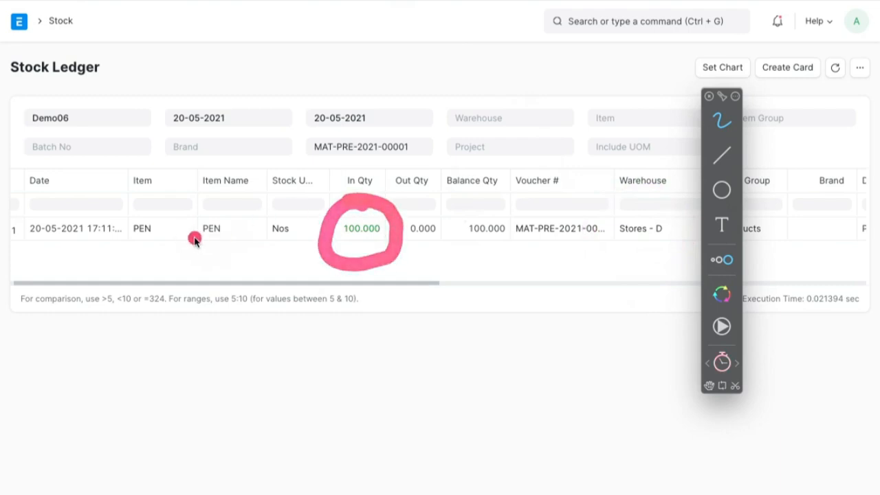
{"action": "mouse_move", "coordinate": [198, 211]}
{"action": "left_mouse_down"}
{"action": "mouse_move", "coordinate": [254, 234]}
{"action": "mouse_move", "coordinate": [206, 199]}
{"action": "left_mouse_up"}
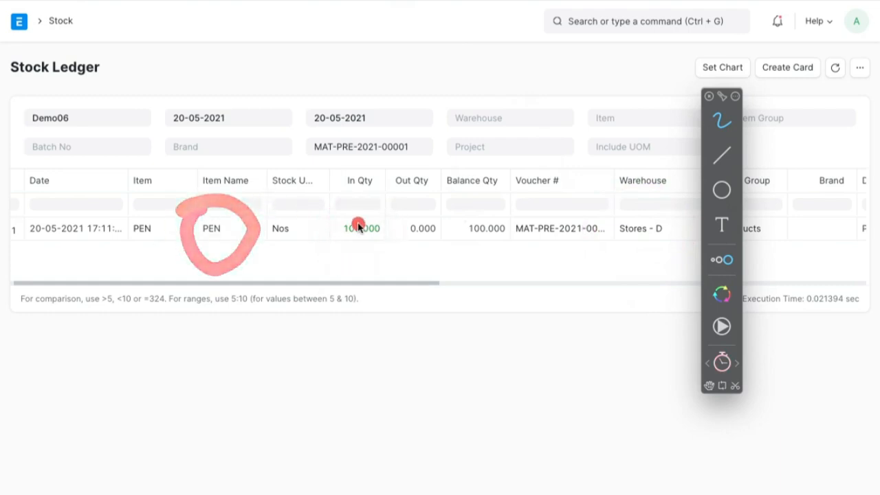
{"action": "mouse_move", "coordinate": [368, 199]}
{"action": "left_mouse_down"}
{"action": "mouse_move", "coordinate": [363, 259]}
{"action": "mouse_move", "coordinate": [375, 201]}
{"action": "left_mouse_up"}
{"action": "mouse_move", "coordinate": [234, 200]}
{"action": "left_mouse_down"}
{"action": "mouse_move", "coordinate": [255, 217]}
{"action": "mouse_move", "coordinate": [272, 206]}
{"action": "left_mouse_up"}
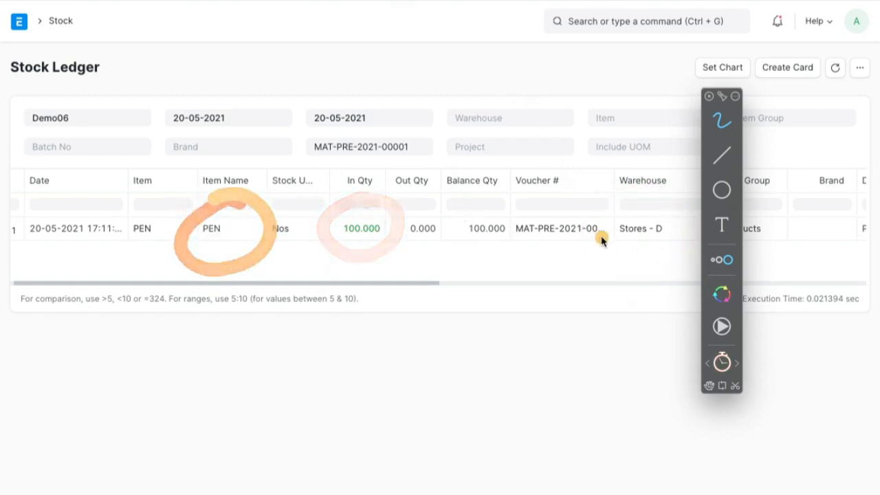
{"action": "mouse_move", "coordinate": [609, 214]}
{"action": "left_mouse_down"}
{"action": "mouse_move", "coordinate": [489, 233]}
{"action": "mouse_move", "coordinate": [554, 204]}
{"action": "left_mouse_up"}
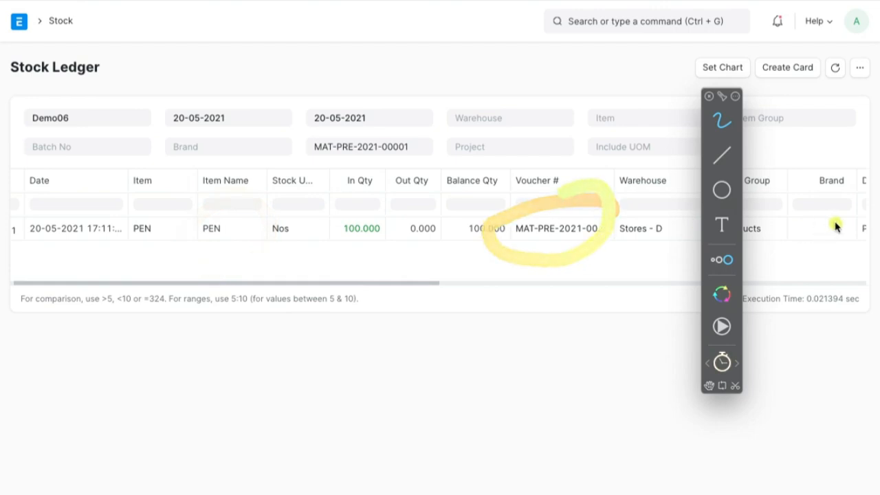
{"action": "mouse_move", "coordinate": [826, 218]}
{"action": "left_mouse_down"}
{"action": "mouse_move", "coordinate": [747, 242]}
{"action": "mouse_move", "coordinate": [842, 209]}
{"action": "left_mouse_up"}
{"action": "mouse_move", "coordinate": [604, 227]}
{"action": "left_mouse_down"}
{"action": "mouse_move", "coordinate": [493, 222]}
{"action": "mouse_move", "coordinate": [618, 215]}
{"action": "left_mouse_up"}
{"action": "mouse_move", "coordinate": [384, 220]}
{"action": "left_mouse_down"}
{"action": "mouse_move", "coordinate": [422, 245]}
{"action": "mouse_move", "coordinate": [292, 235]}
{"action": "left_mouse_up"}
{"action": "mouse_move", "coordinate": [521, 227]}
{"action": "left_mouse_down"}
{"action": "mouse_move", "coordinate": [528, 216]}
{"action": "mouse_move", "coordinate": [546, 216]}
{"action": "left_mouse_up"}
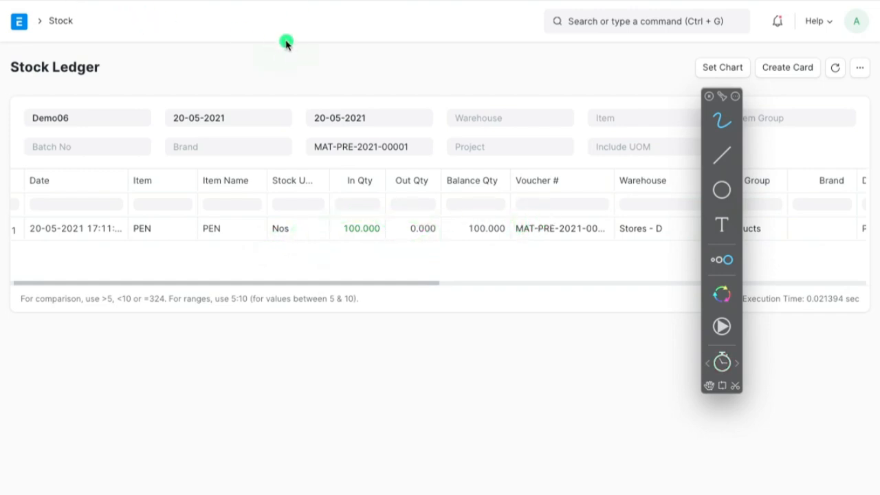
{"action": "key", "text": "Escape"}
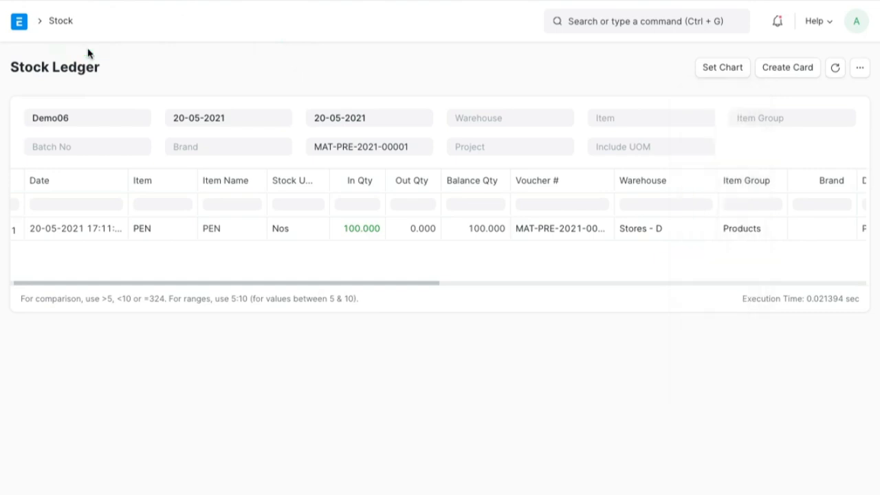
- Return to the Supplier-01 purchase receipt and open its Accounting Ledger
{"action": "left_click", "coordinate": [12, 1]}
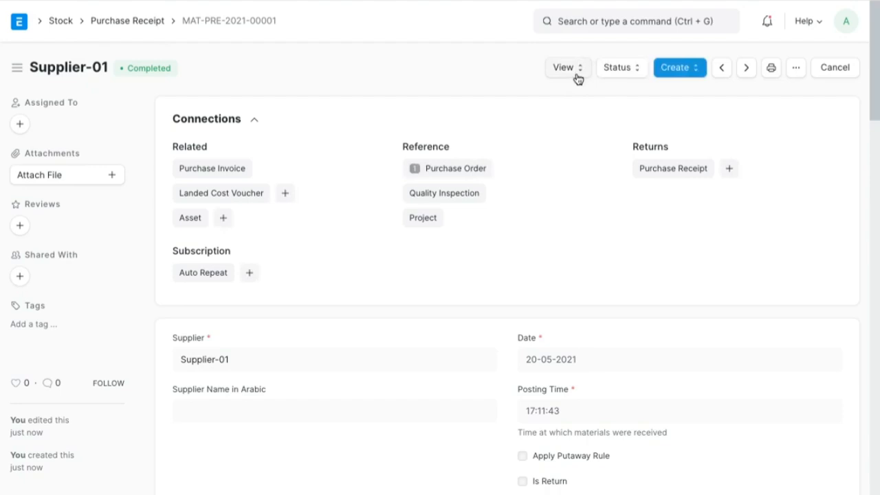
{"action": "left_click", "coordinate": [577, 75]}
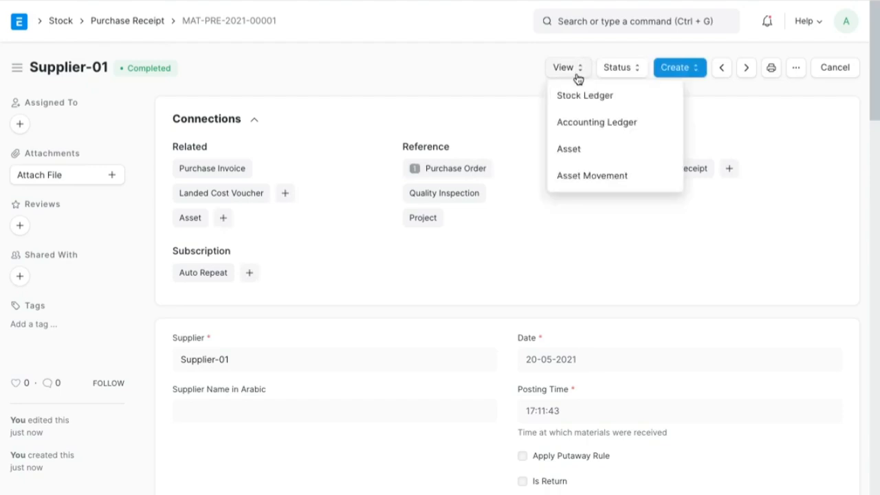
{"action": "left_click", "coordinate": [584, 124]}
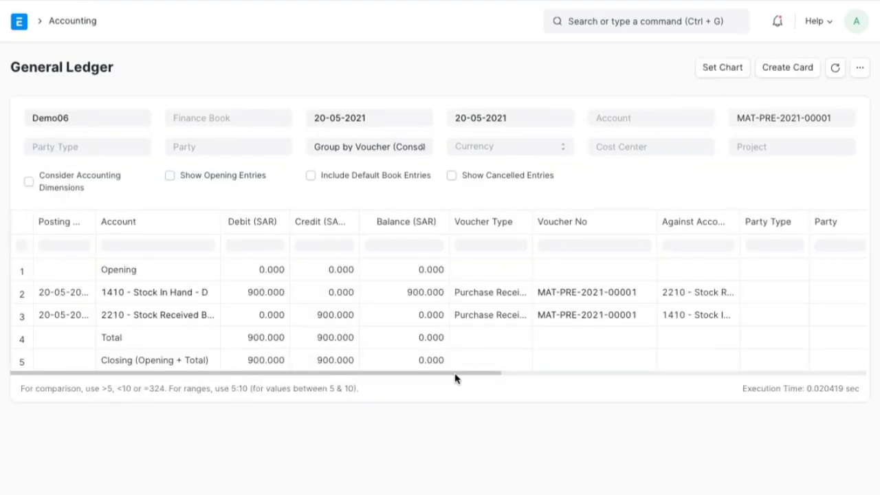
- Mark the stock account entries in the General Ledger with the screen pen, and go to the Accounting workspace
{"action": "key", "text": "ctrl+Tab"}
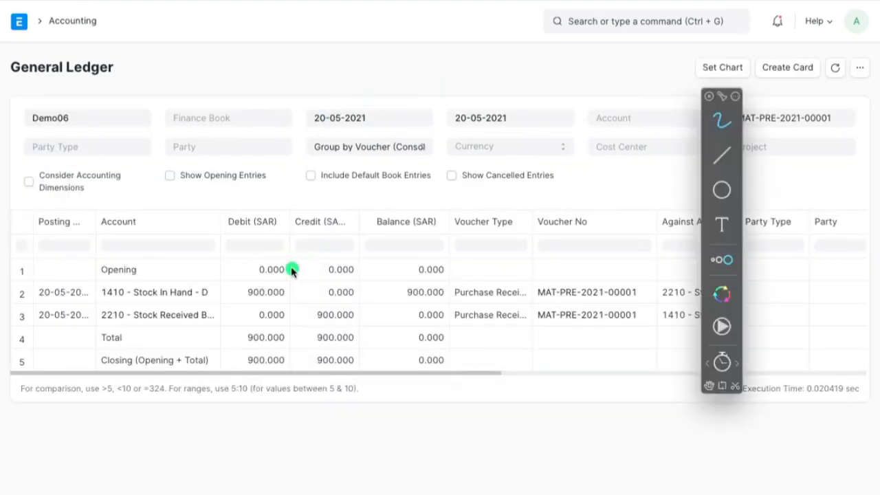
{"action": "mouse_move", "coordinate": [242, 275]}
{"action": "left_mouse_down"}
{"action": "mouse_move", "coordinate": [207, 267]}
{"action": "mouse_move", "coordinate": [97, 310]}
{"action": "mouse_move", "coordinate": [239, 310]}
{"action": "left_mouse_up"}
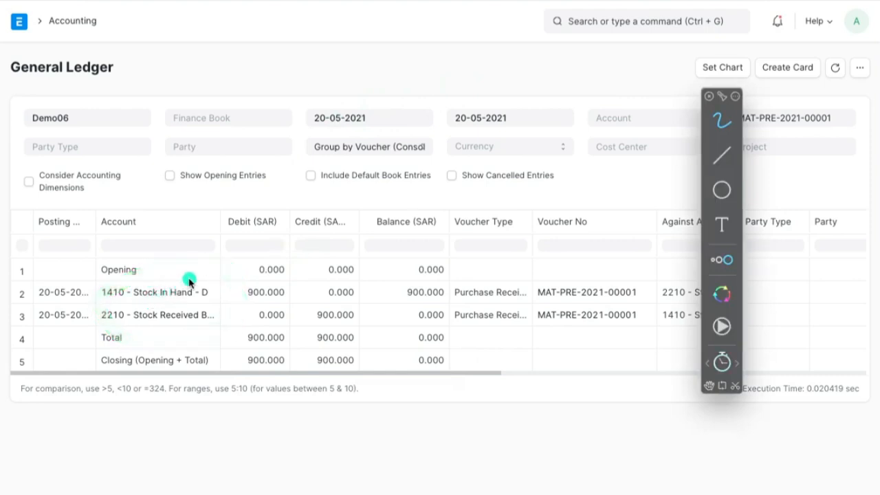
{"action": "key", "text": "Escape"}
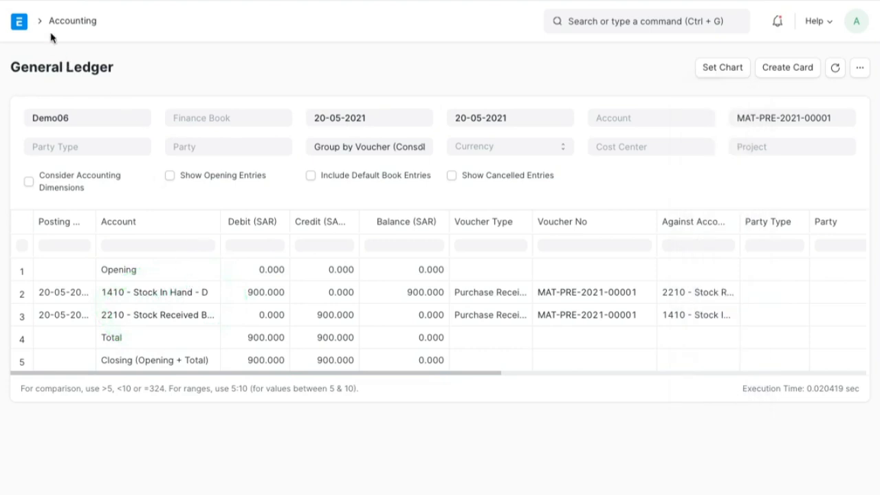
{"action": "left_click", "coordinate": [73, 21]}
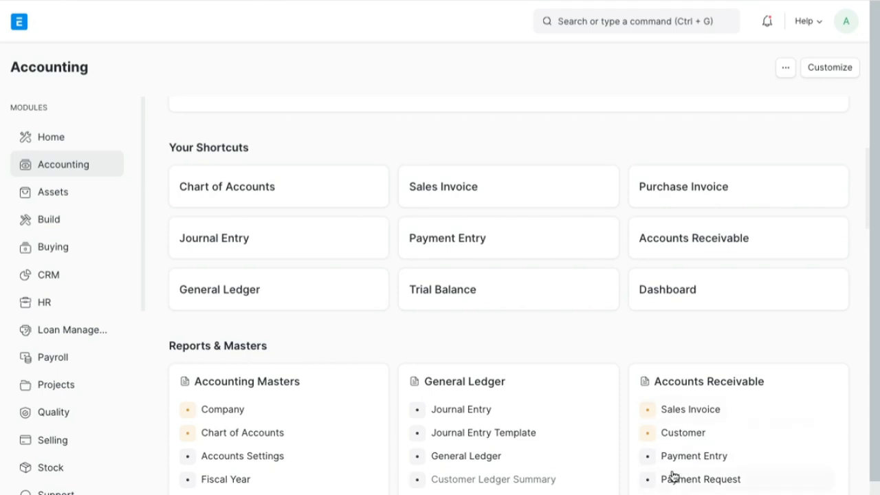
- Open the Chart of Accounts and expand Current Liabilities down to the accounts under Accounts Payable and Stock Liabilities
{"action": "left_click", "coordinate": [342, 237]}
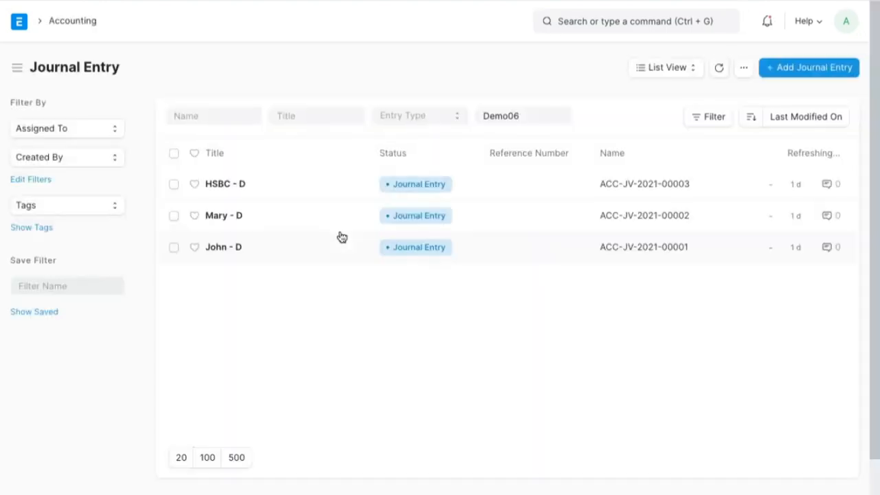
{"action": "left_click", "coordinate": [14, 0]}
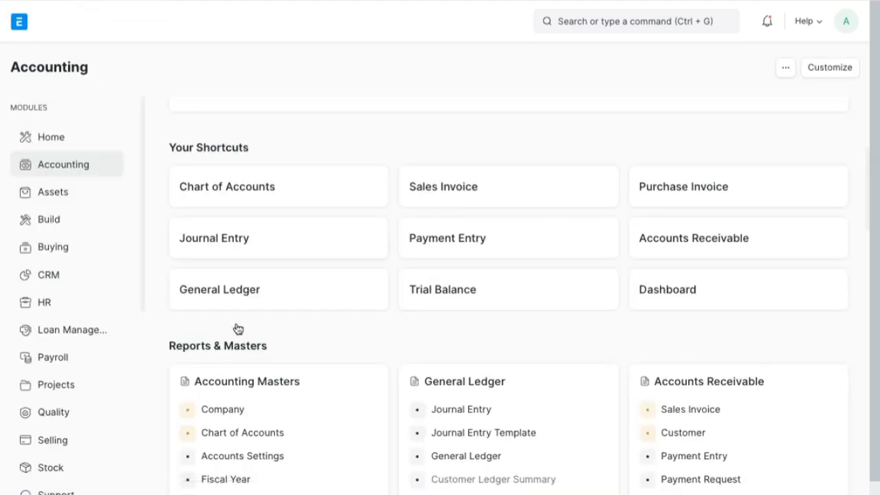
{"action": "left_click", "coordinate": [246, 434]}
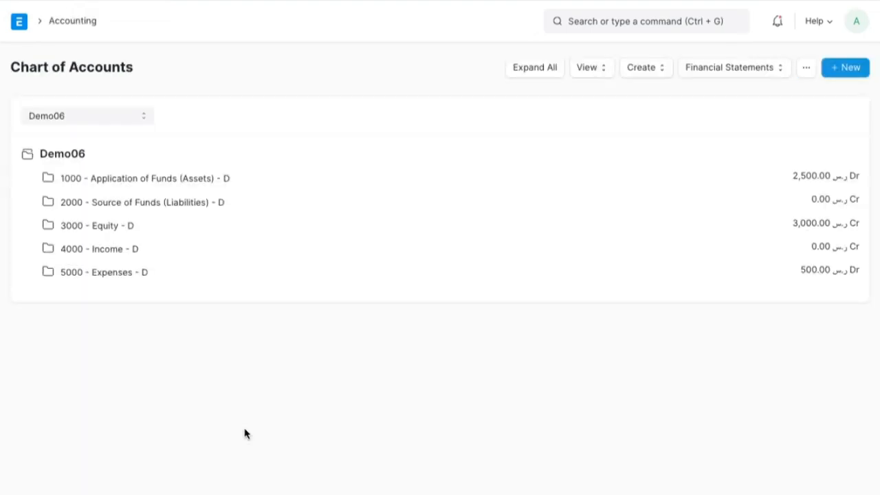
{"action": "left_click", "coordinate": [113, 206]}
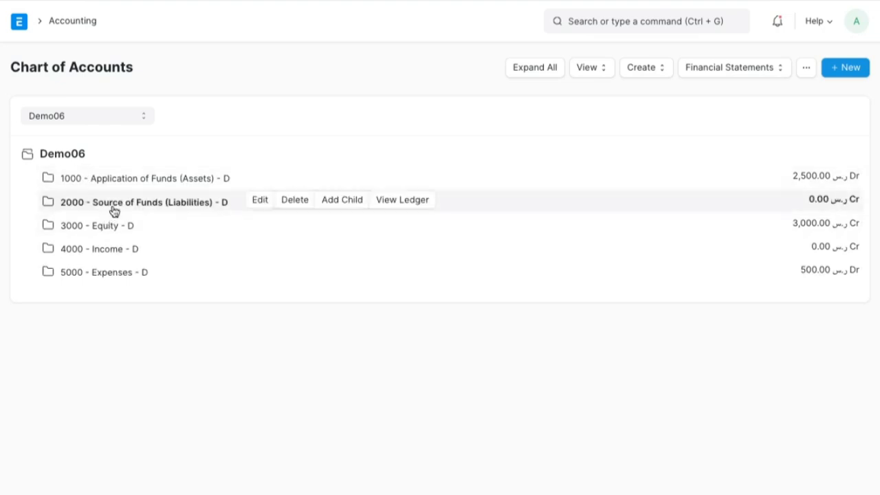
{"action": "left_click", "coordinate": [122, 234]}
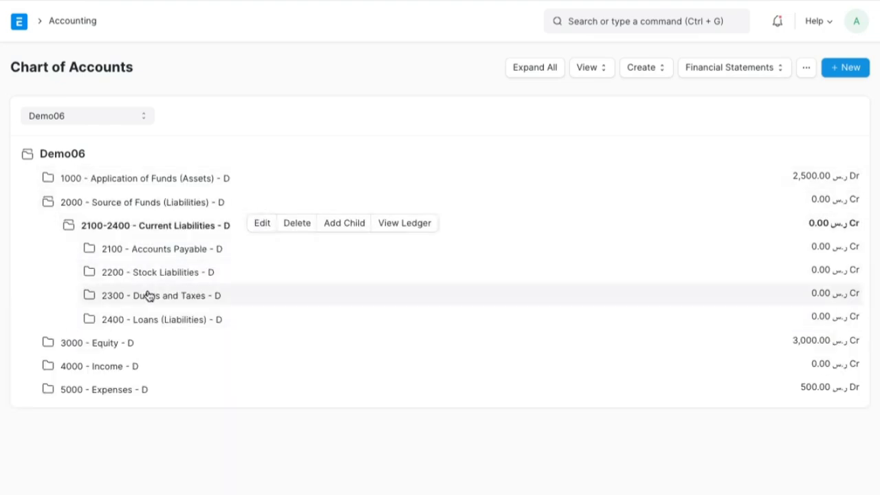
{"action": "left_click", "coordinate": [155, 256]}
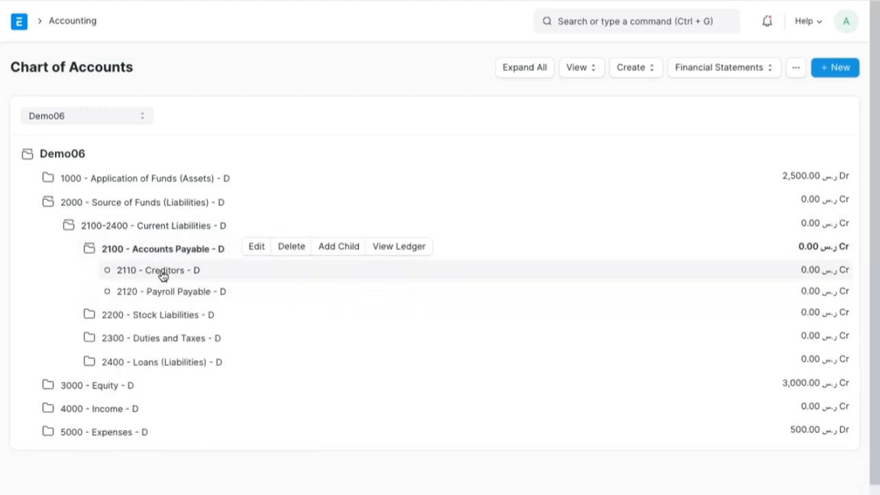
{"action": "left_click", "coordinate": [167, 321]}
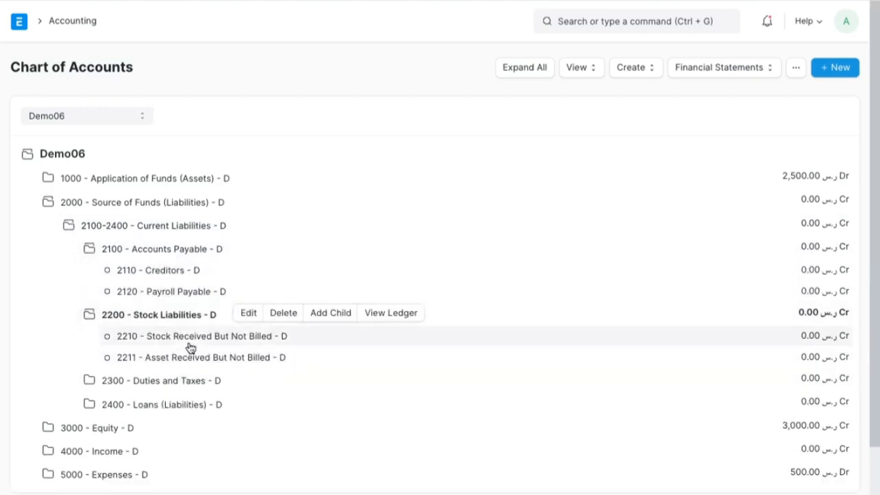
- Open the ledger of 2210 - Stock Received But Not Billed and mark its purchase invoice and receipt entries with the screen pen
{"action": "left_click", "coordinate": [235, 337]}
{"action": "left_click", "coordinate": [403, 335]}
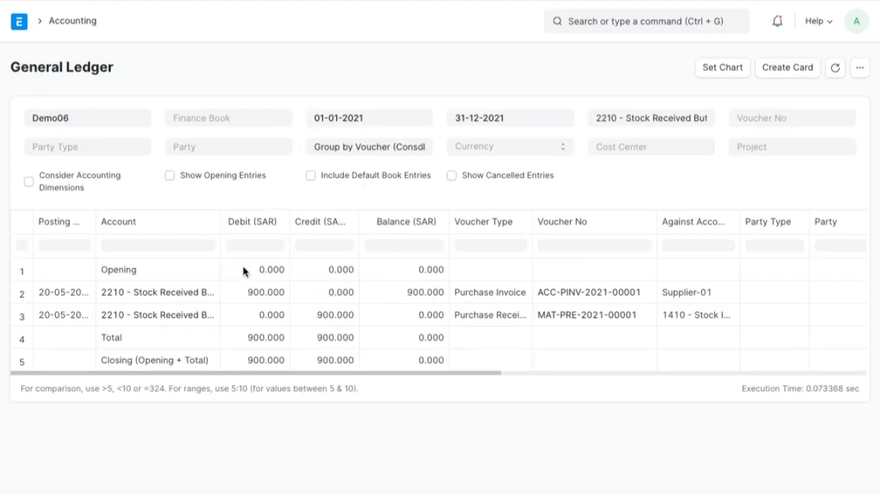
{"action": "key", "text": "alt+Tab"}
{"action": "mouse_move", "coordinate": [211, 271]}
{"action": "left_mouse_down"}
{"action": "mouse_move", "coordinate": [157, 262]}
{"action": "mouse_move", "coordinate": [104, 291]}
{"action": "mouse_move", "coordinate": [210, 301]}
{"action": "mouse_move", "coordinate": [230, 272]}
{"action": "mouse_move", "coordinate": [203, 266]}
{"action": "left_mouse_up"}
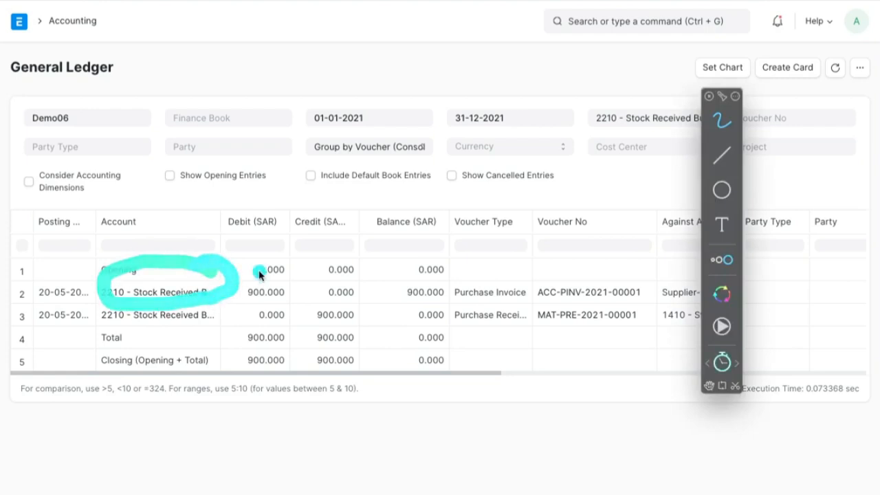
{"action": "mouse_move", "coordinate": [443, 262]}
{"action": "left_mouse_down"}
{"action": "mouse_move", "coordinate": [373, 281]}
{"action": "mouse_move", "coordinate": [455, 253]}
{"action": "left_mouse_up"}
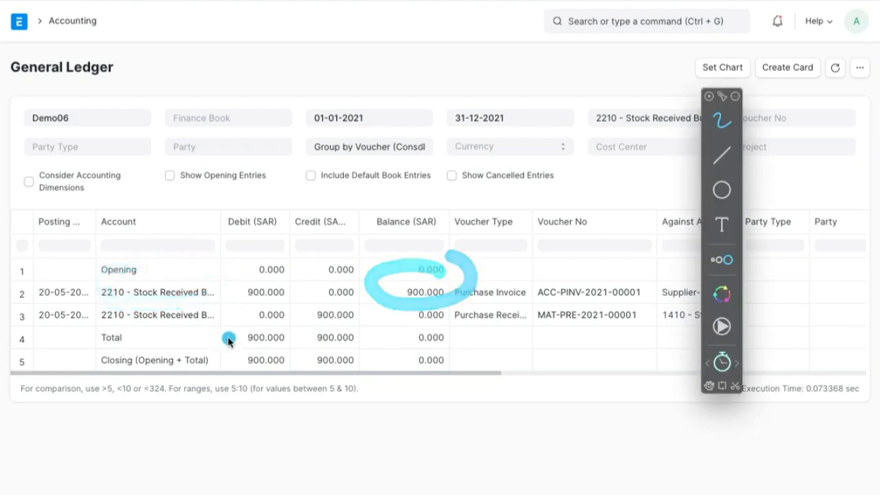
{"action": "mouse_move", "coordinate": [248, 311]}
{"action": "left_mouse_down"}
{"action": "mouse_move", "coordinate": [226, 313]}
{"action": "mouse_move", "coordinate": [210, 283]}
{"action": "left_mouse_up"}
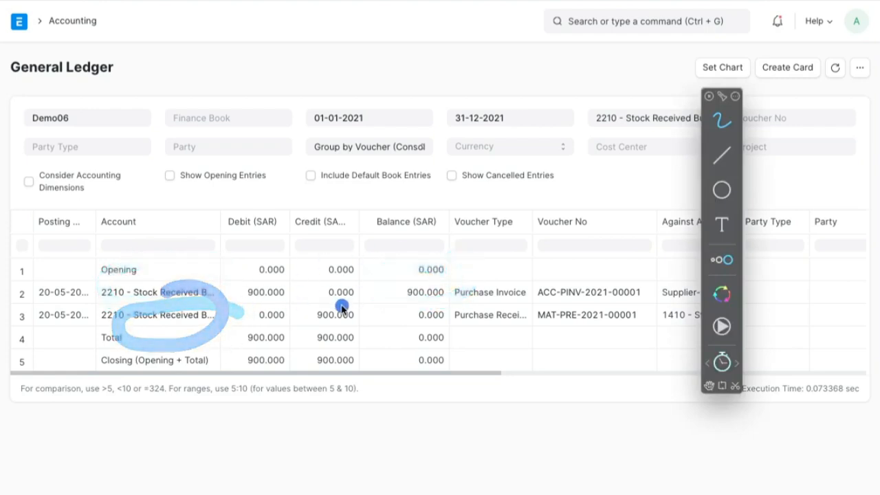
{"action": "left_click_drag", "start_coordinate": [342, 307], "coordinate": [514, 307]}
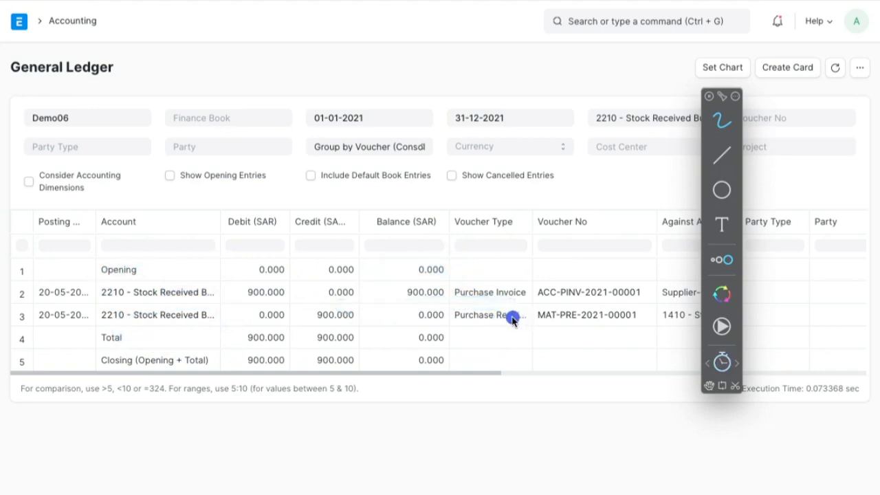
{"action": "key", "text": "Escape"}
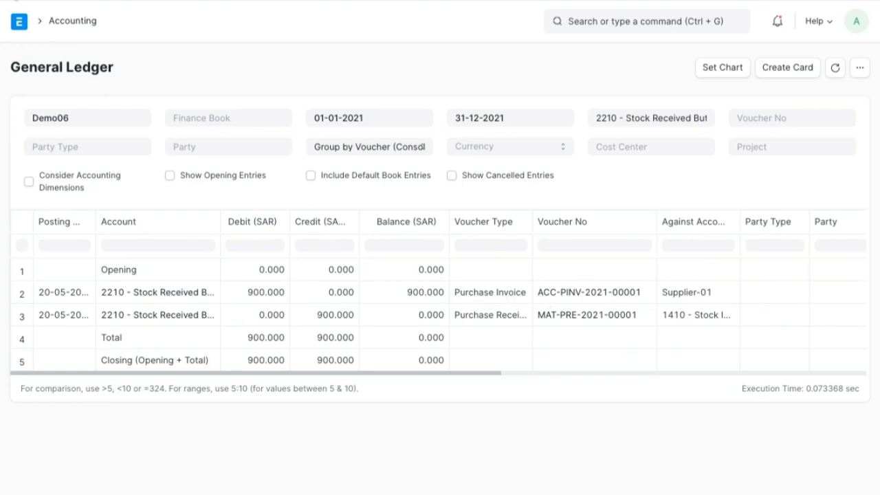
- Return to the Chart of Accounts and expand Application of Funds (Assets) through Current Assets to Stock Assets
{"action": "left_click", "coordinate": [15, 0]}
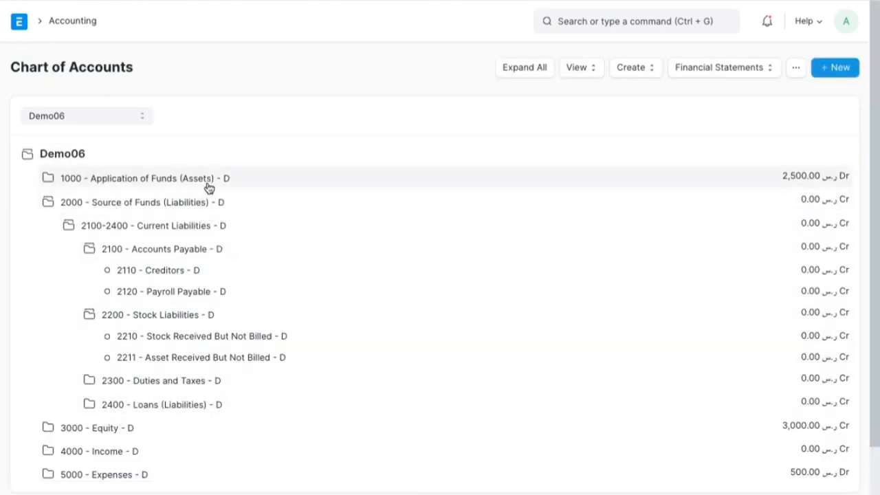
{"action": "left_click", "coordinate": [207, 183]}
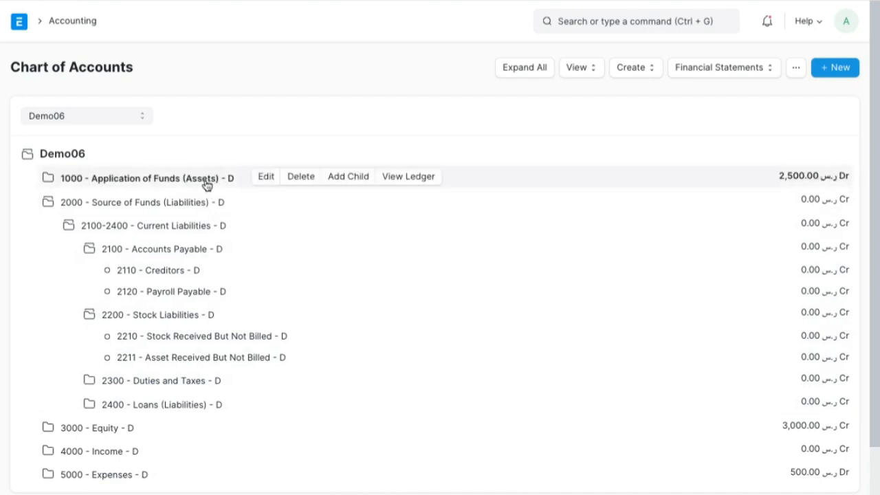
{"action": "left_click", "coordinate": [199, 207]}
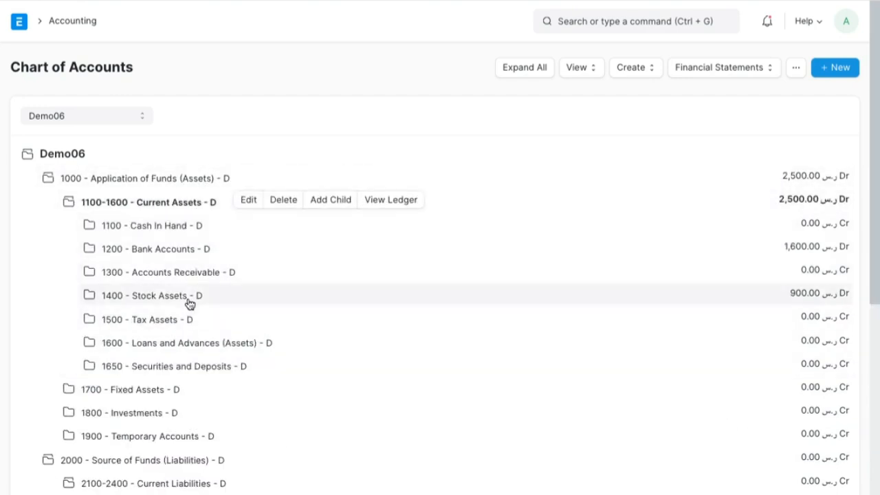
{"action": "left_click", "coordinate": [189, 300]}
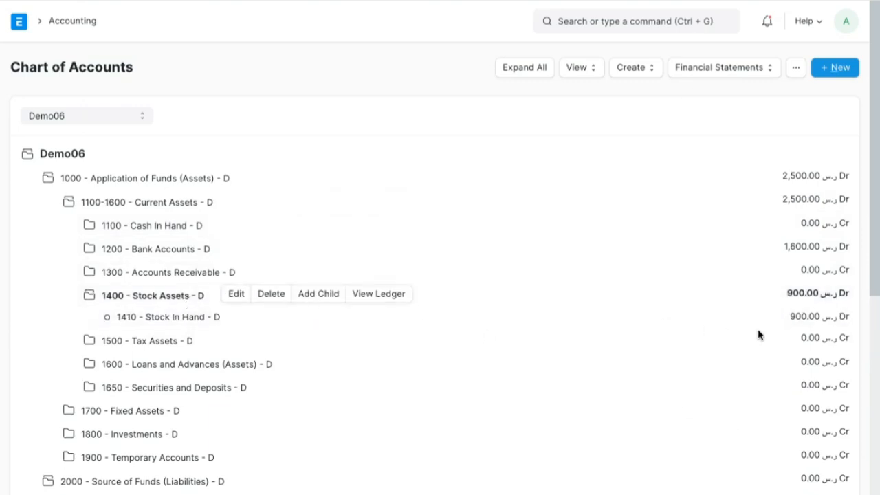
- Circle the Stock Assets balance with the screen pen and compare it with the purchase receipt's General Ledger entries
{"action": "key", "text": "alt+Tab"}
{"action": "mouse_move", "coordinate": [821, 290]}
{"action": "left_mouse_down"}
{"action": "mouse_move", "coordinate": [810, 272]}
{"action": "mouse_move", "coordinate": [791, 315]}
{"action": "mouse_move", "coordinate": [833, 279]}
{"action": "mouse_move", "coordinate": [771, 282]}
{"action": "mouse_move", "coordinate": [764, 312]}
{"action": "left_mouse_up"}
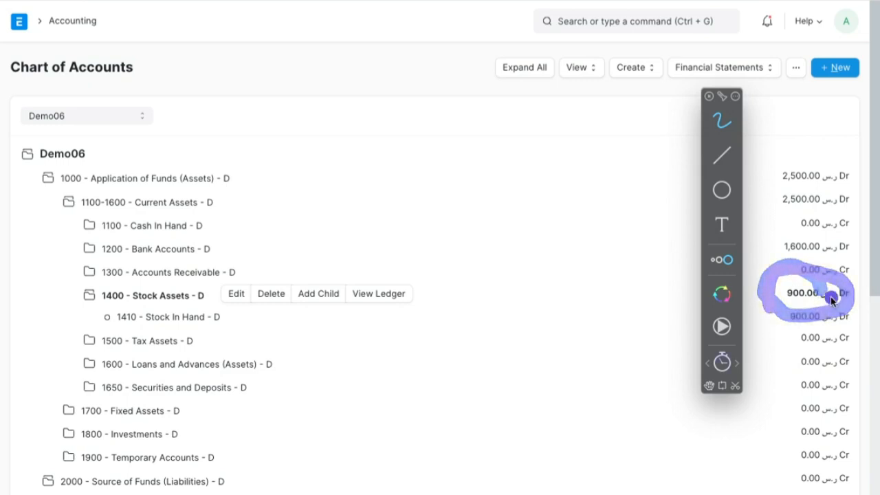
{"action": "mouse_move", "coordinate": [831, 298]}
{"action": "left_mouse_down"}
{"action": "mouse_move", "coordinate": [791, 280]}
{"action": "mouse_move", "coordinate": [828, 306]}
{"action": "mouse_move", "coordinate": [826, 283]}
{"action": "left_mouse_up"}
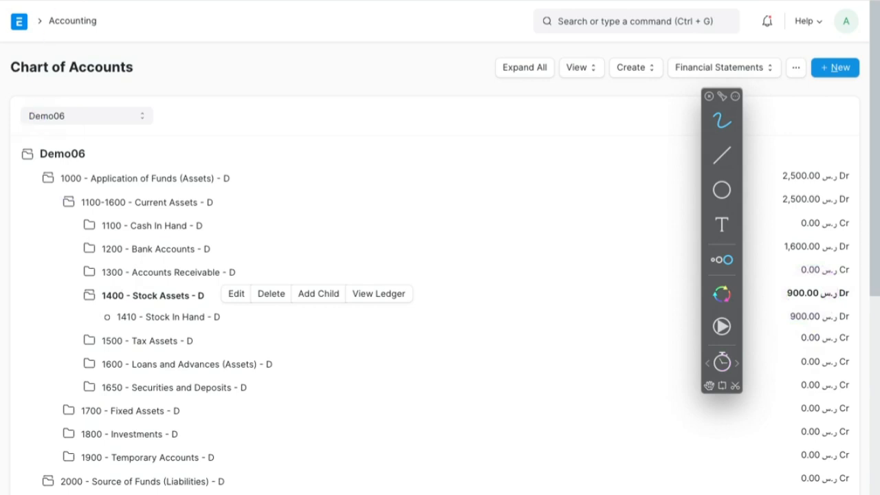
{"action": "key", "text": "alt+Tab"}
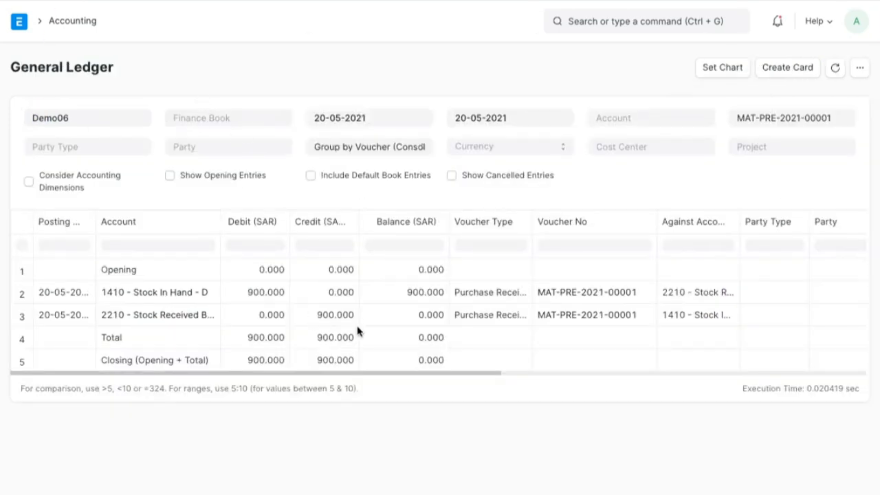
{"action": "left_click", "coordinate": [188, 295]}
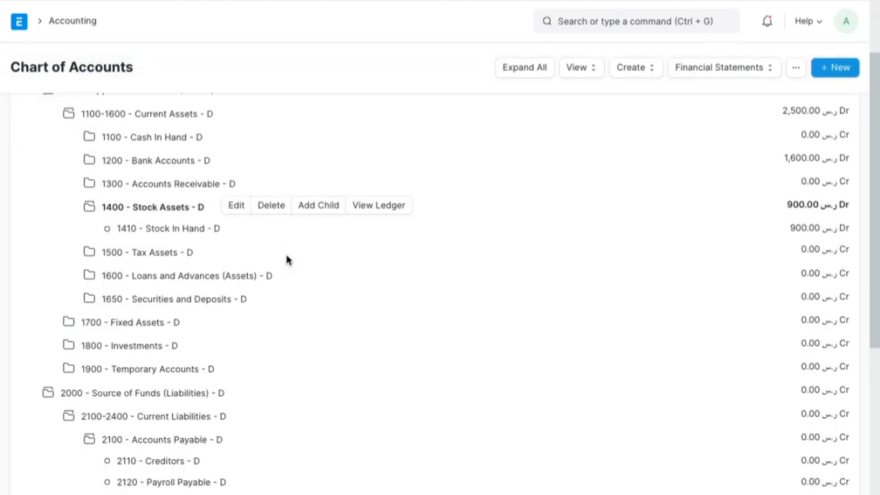
- Expand Bank Accounts in the Chart of Accounts and review the bank balance alongside the liability accounts
{"action": "scroll", "coordinate": [288, 260], "scroll_direction": "up", "scroll_amount": 3}
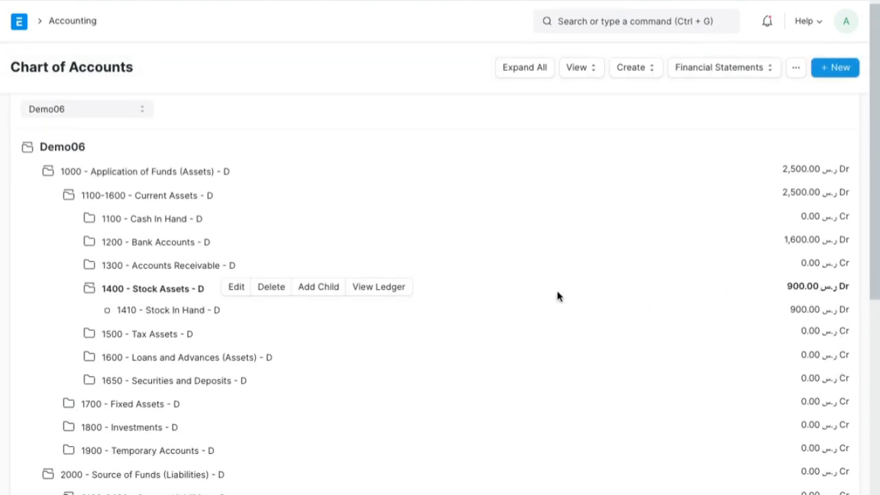
{"action": "left_click", "coordinate": [170, 244]}
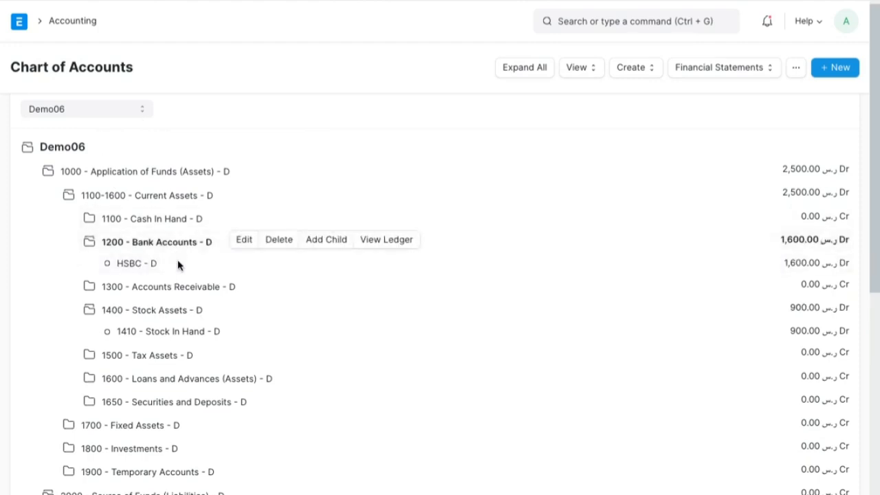
{"action": "scroll", "coordinate": [191, 313], "scroll_direction": "down", "scroll_amount": 5}
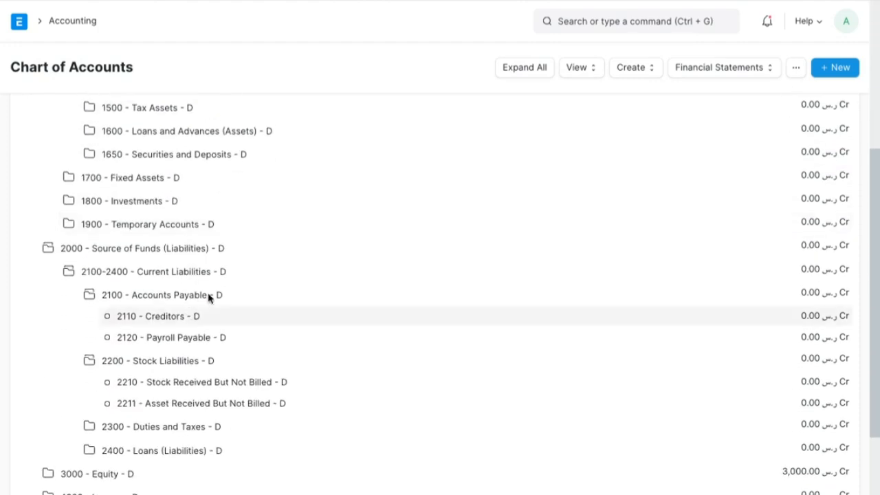
- Open the Trial Balance report, review its asset, liability and equity rows, and mark the Accounts Payable credit with the screen pen
{"action": "left_click", "coordinate": [731, 69]}
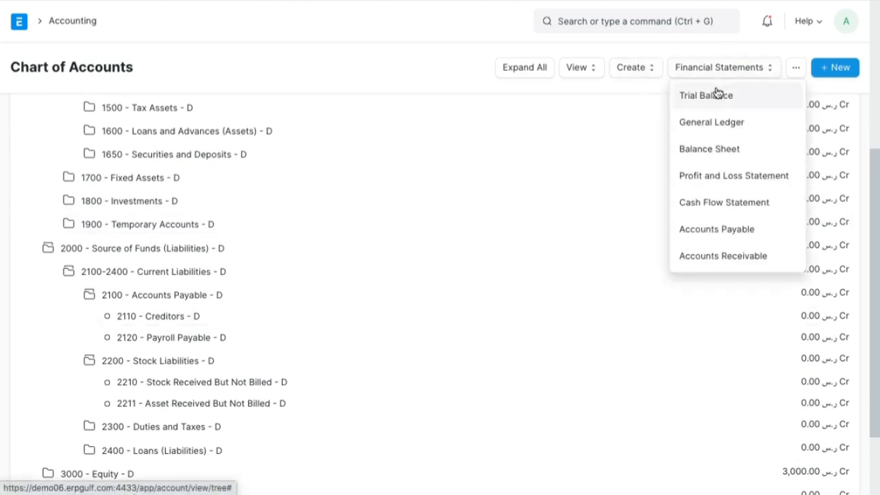
{"action": "left_click", "coordinate": [717, 94]}
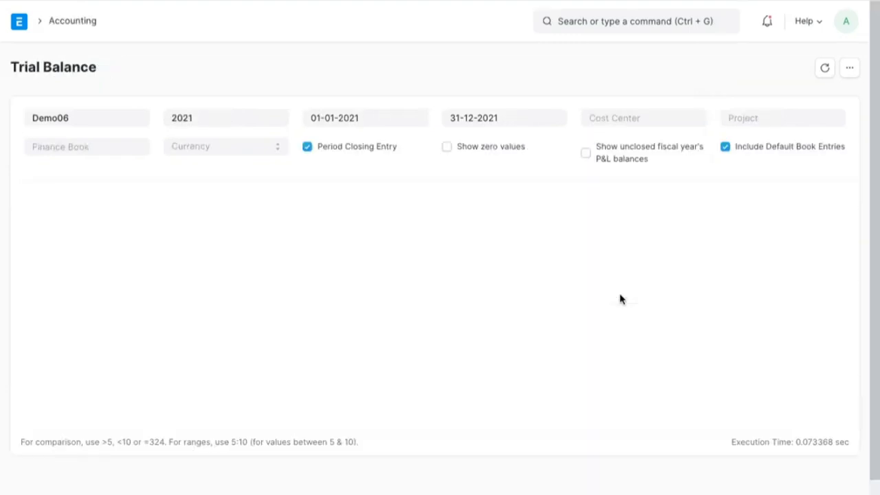
{"action": "scroll", "coordinate": [619, 299], "scroll_direction": "down", "scroll_amount": 1}
{"action": "scroll", "coordinate": [619, 299], "scroll_direction": "up", "scroll_amount": 1}
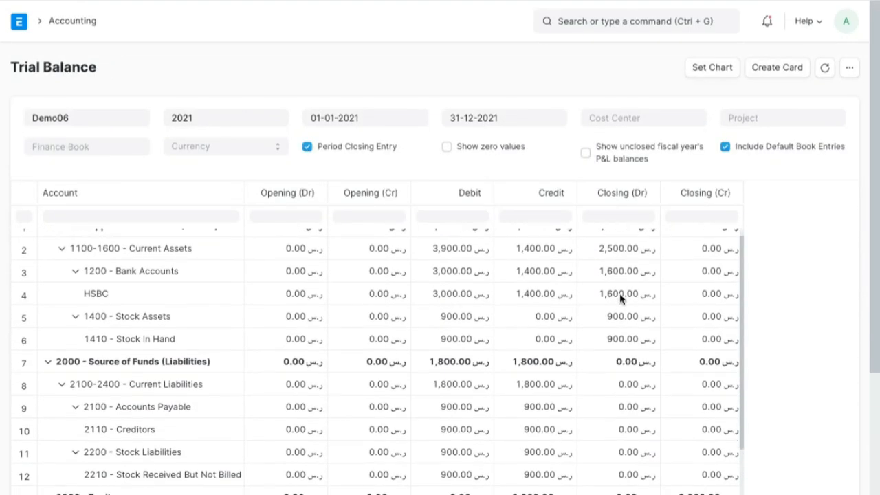
{"action": "scroll", "coordinate": [619, 299], "scroll_direction": "down", "scroll_amount": 2}
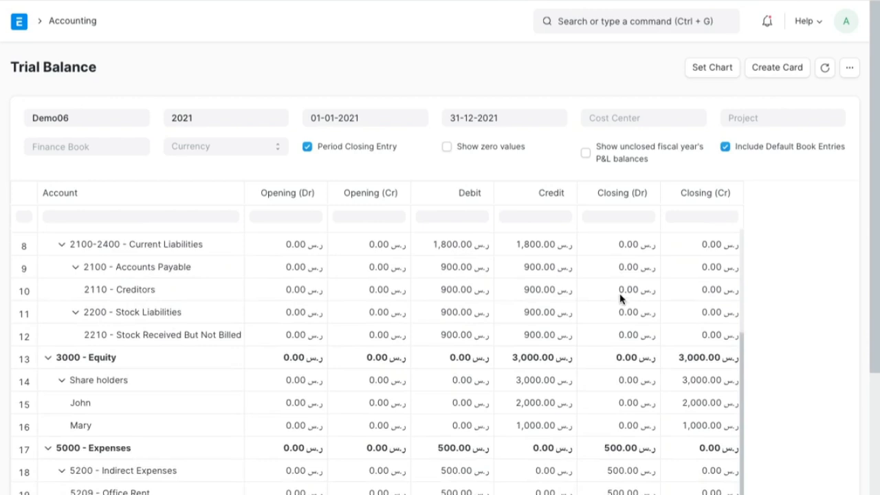
{"action": "scroll", "coordinate": [619, 299], "scroll_direction": "up", "scroll_amount": 1}
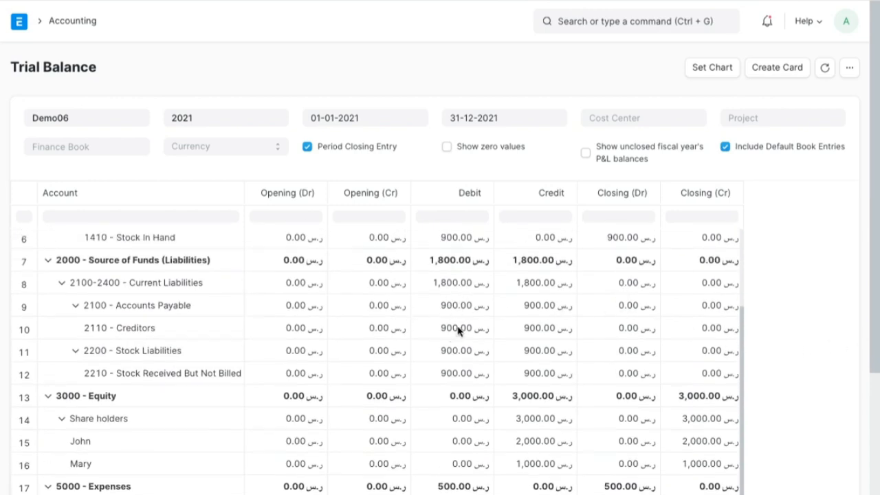
{"action": "scroll", "coordinate": [459, 331], "scroll_direction": "up", "scroll_amount": 1}
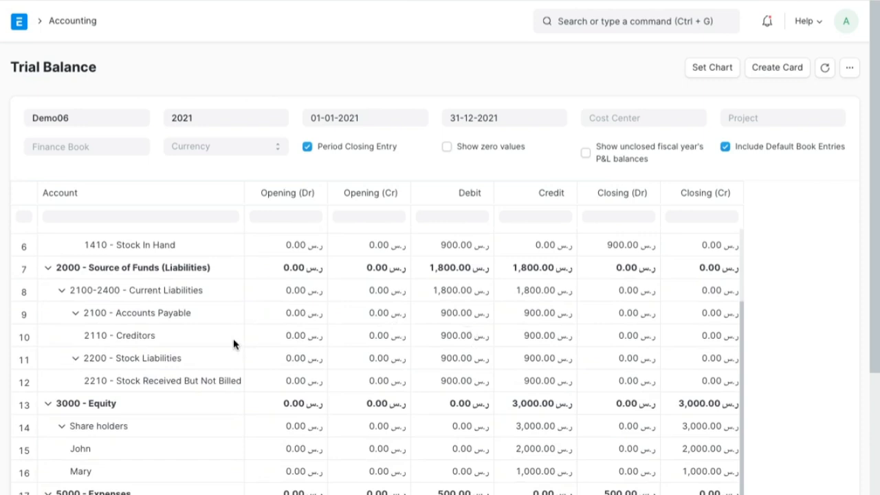
{"action": "mouse_move", "coordinate": [537, 318]}
{"action": "left_mouse_down"}
{"action": "mouse_move", "coordinate": [570, 353]}
{"action": "mouse_move", "coordinate": [498, 337]}
{"action": "mouse_move", "coordinate": [519, 338]}
{"action": "left_mouse_up"}
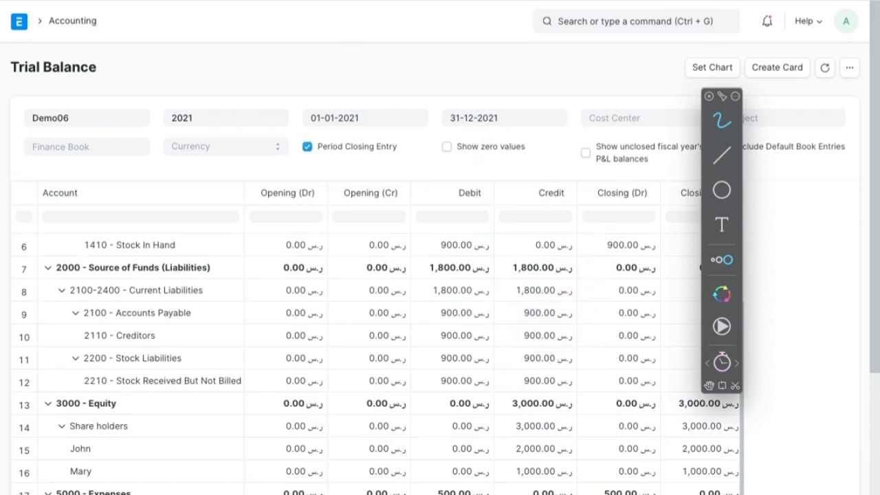
{"action": "key", "text": "Escape"}
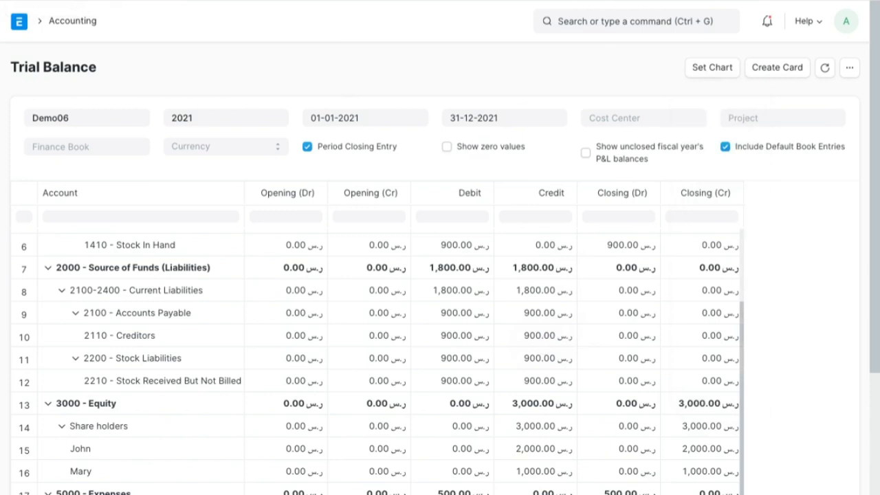
- Return to the Chart of Accounts and open the Balance Sheet report
{"action": "key", "text": "alt+Left"}
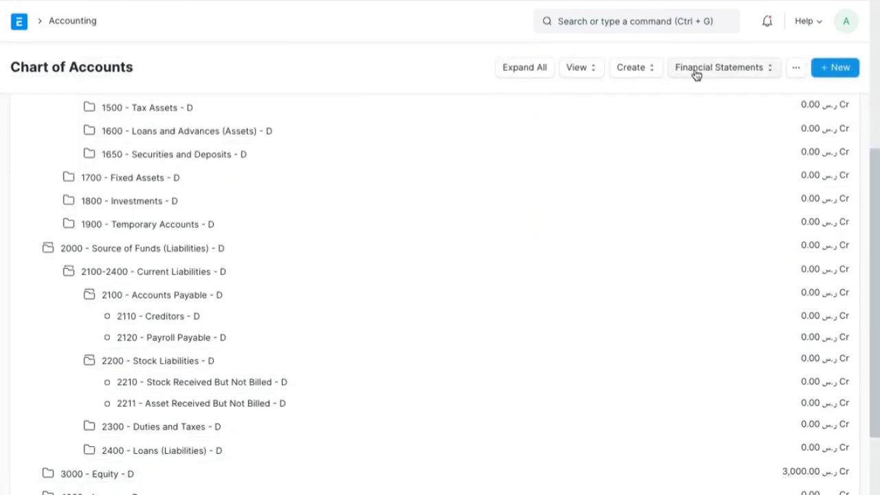
{"action": "left_click", "coordinate": [695, 73]}
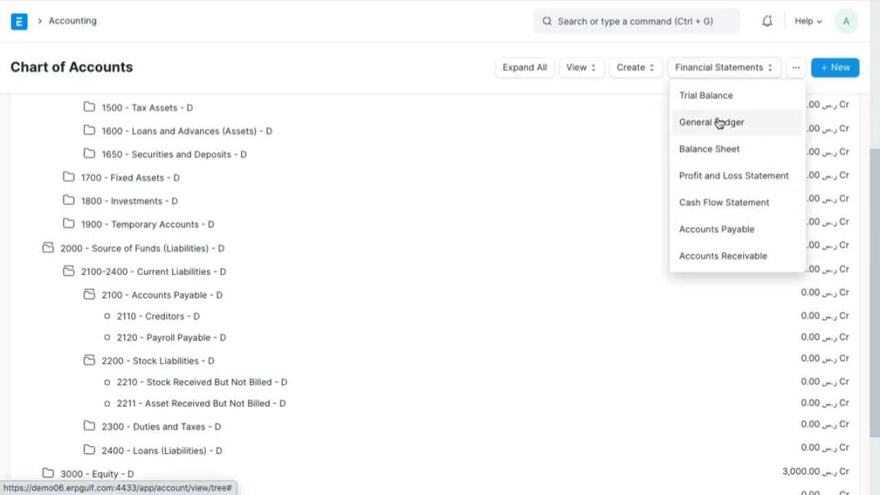
{"action": "left_click", "coordinate": [716, 155]}
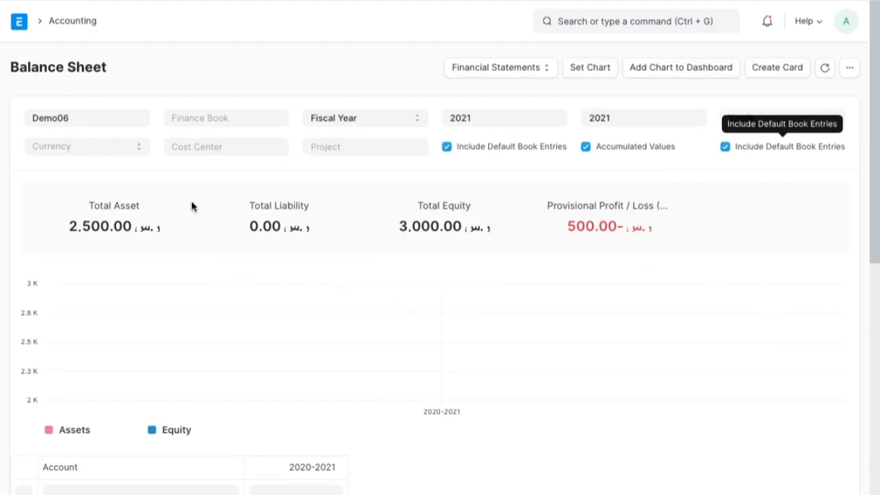
{"action": "key", "text": "ctrl+Tab"}
{"action": "mouse_move", "coordinate": [188, 212]}
{"action": "left_mouse_down"}
{"action": "mouse_move", "coordinate": [181, 198]}
{"action": "mouse_move", "coordinate": [40, 227]}
{"action": "mouse_move", "coordinate": [165, 223]}
{"action": "mouse_move", "coordinate": [137, 191]}
{"action": "mouse_move", "coordinate": [167, 196]}
{"action": "mouse_move", "coordinate": [85, 194]}
{"action": "mouse_move", "coordinate": [122, 269]}
{"action": "mouse_move", "coordinate": [162, 251]}
{"action": "left_mouse_up"}
{"action": "left_click", "coordinate": [109, 218]}
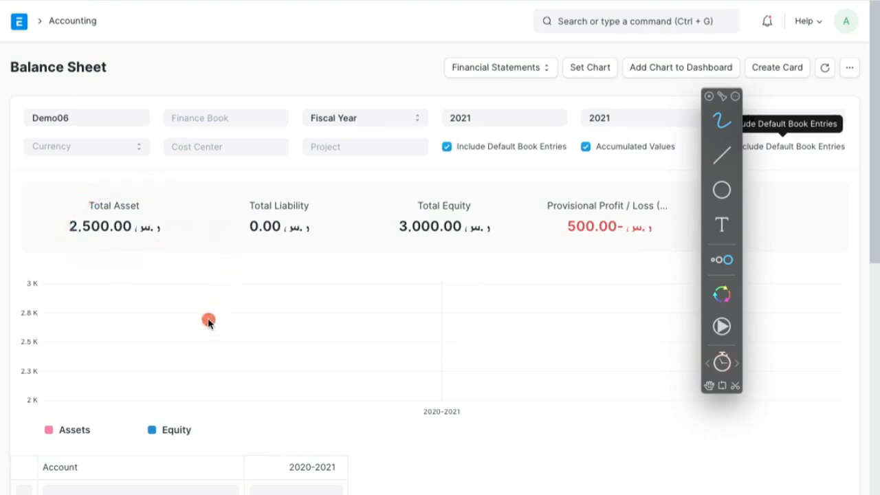
{"action": "left_click_drag", "start_coordinate": [113, 292], "coordinate": [149, 354]}
{"action": "left_click_drag", "start_coordinate": [150, 267], "coordinate": [173, 320]}
{"action": "left_click_drag", "start_coordinate": [136, 321], "coordinate": [156, 307]}
{"action": "left_click_drag", "start_coordinate": [198, 261], "coordinate": [217, 314]}
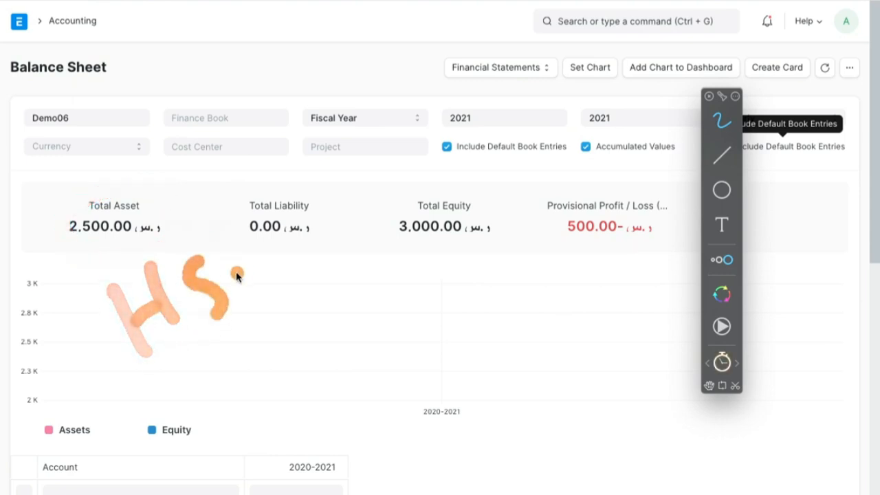
{"action": "left_click_drag", "start_coordinate": [244, 261], "coordinate": [255, 303]}
{"action": "left_click_drag", "start_coordinate": [244, 266], "coordinate": [268, 280]}
{"action": "left_click_drag", "start_coordinate": [338, 248], "coordinate": [337, 285]}
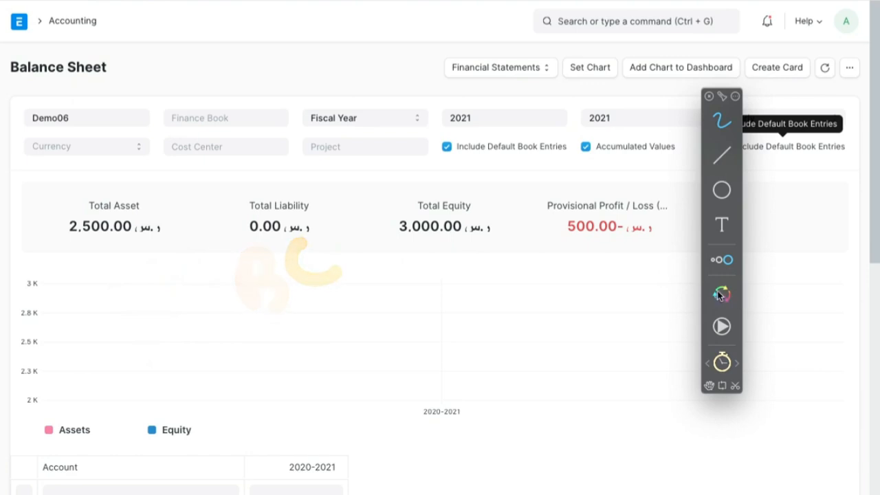
- Set the screen pen to solid red, non-fading ink and write "HSBC - 2500" across the Balance Sheet
{"action": "left_click", "coordinate": [721, 328]}
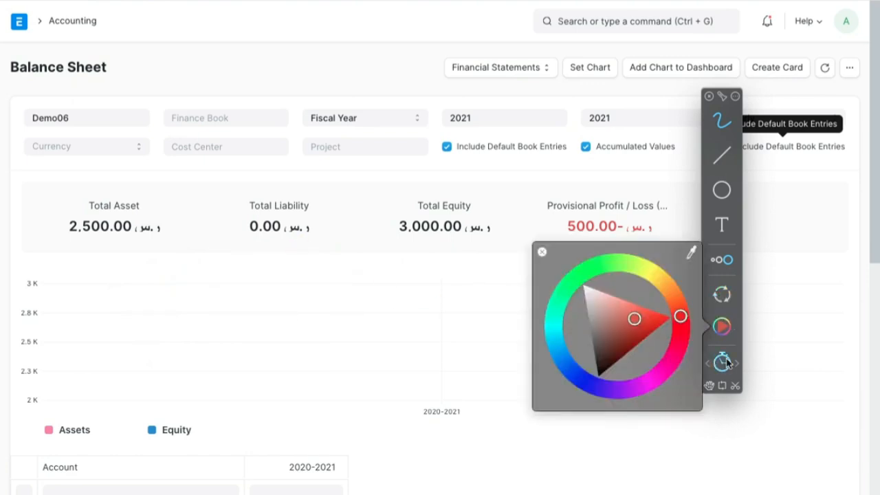
{"action": "left_click_drag", "start_coordinate": [140, 267], "coordinate": [148, 327]}
{"action": "left_click_drag", "start_coordinate": [181, 262], "coordinate": [183, 284]}
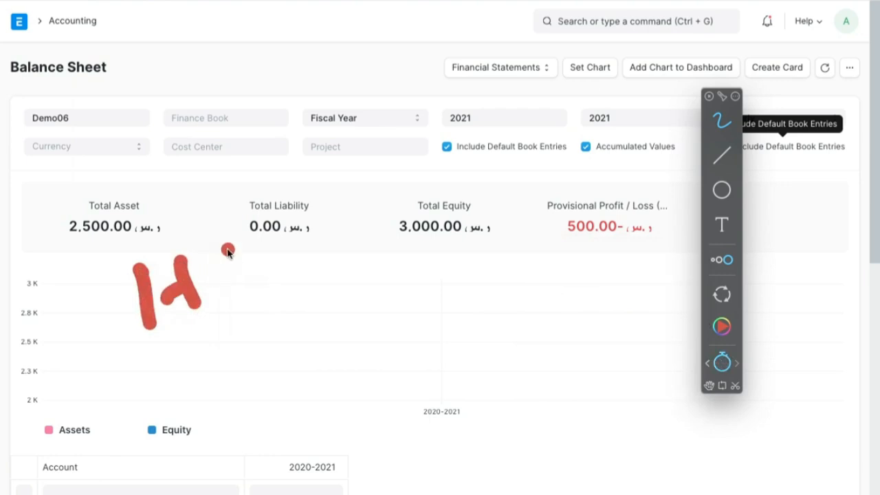
{"action": "mouse_move", "coordinate": [246, 245]}
{"action": "left_mouse_down"}
{"action": "mouse_move", "coordinate": [231, 302]}
{"action": "mouse_move", "coordinate": [309, 272]}
{"action": "mouse_move", "coordinate": [289, 292]}
{"action": "left_mouse_up"}
{"action": "mouse_move", "coordinate": [341, 226]}
{"action": "left_mouse_down"}
{"action": "mouse_move", "coordinate": [358, 266]}
{"action": "mouse_move", "coordinate": [402, 232]}
{"action": "left_mouse_up"}
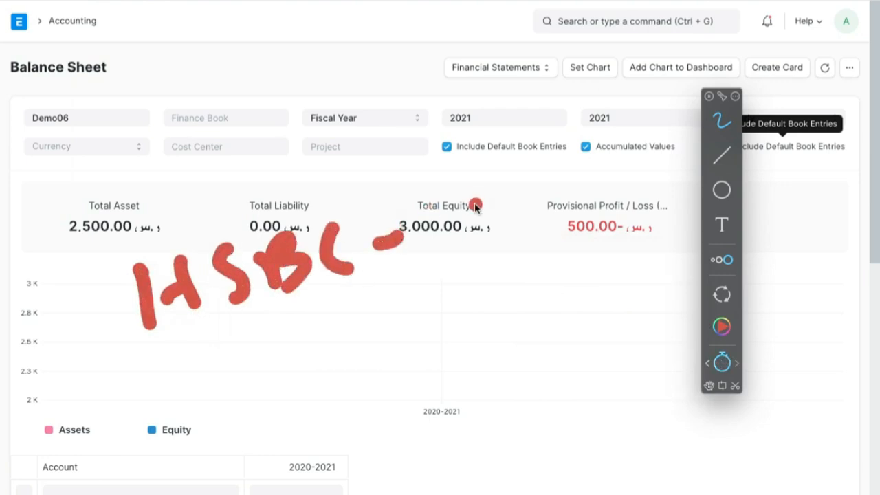
{"action": "mouse_move", "coordinate": [455, 189]}
{"action": "left_mouse_down"}
{"action": "mouse_move", "coordinate": [476, 173]}
{"action": "mouse_move", "coordinate": [485, 237]}
{"action": "left_mouse_up"}
{"action": "left_click_drag", "start_coordinate": [501, 175], "coordinate": [512, 230]}
{"action": "mouse_move", "coordinate": [509, 175]}
{"action": "left_mouse_down"}
{"action": "mouse_move", "coordinate": [543, 168]}
{"action": "mouse_move", "coordinate": [569, 180]}
{"action": "mouse_move", "coordinate": [619, 165]}
{"action": "left_mouse_up"}
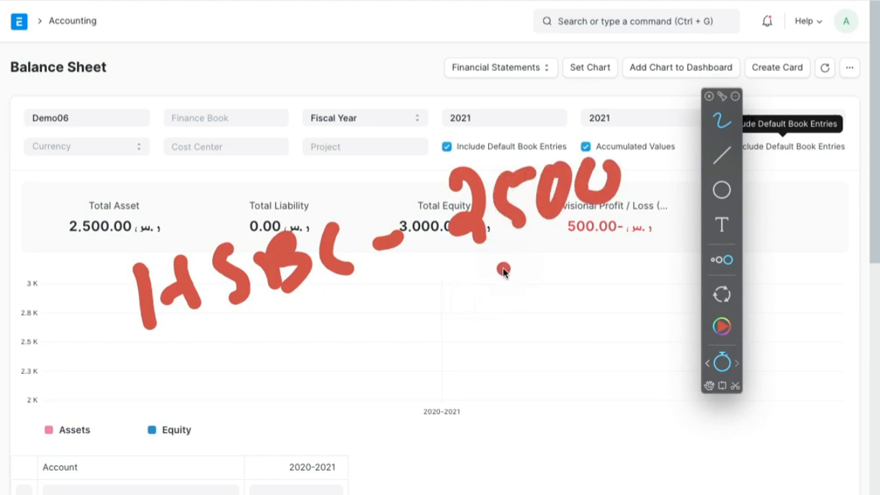
- Write 900 under the handwritten 2500, rule a line beneath it and write the difference 1600
{"action": "left_click_drag", "start_coordinate": [501, 275], "coordinate": [509, 326]}
{"action": "mouse_move", "coordinate": [546, 261]}
{"action": "left_mouse_down"}
{"action": "mouse_move", "coordinate": [550, 280]}
{"action": "mouse_move", "coordinate": [574, 272]}
{"action": "mouse_move", "coordinate": [584, 240]}
{"action": "left_mouse_up"}
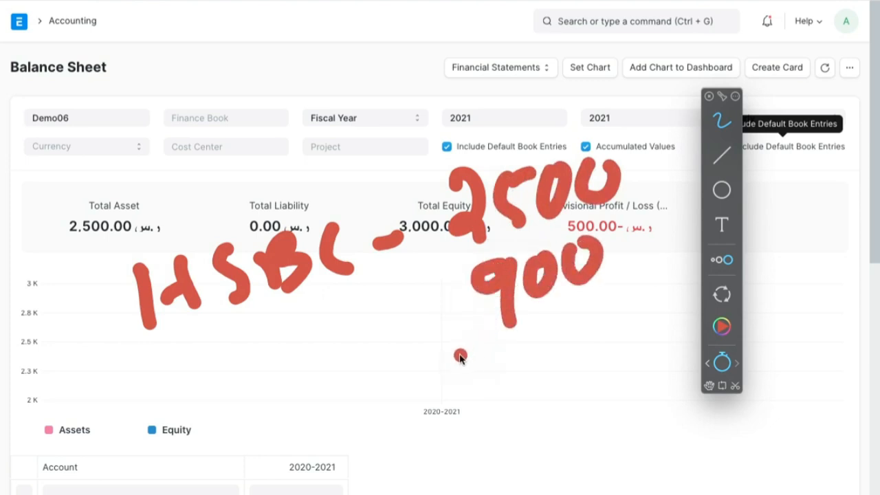
{"action": "left_click_drag", "start_coordinate": [416, 374], "coordinate": [679, 275]}
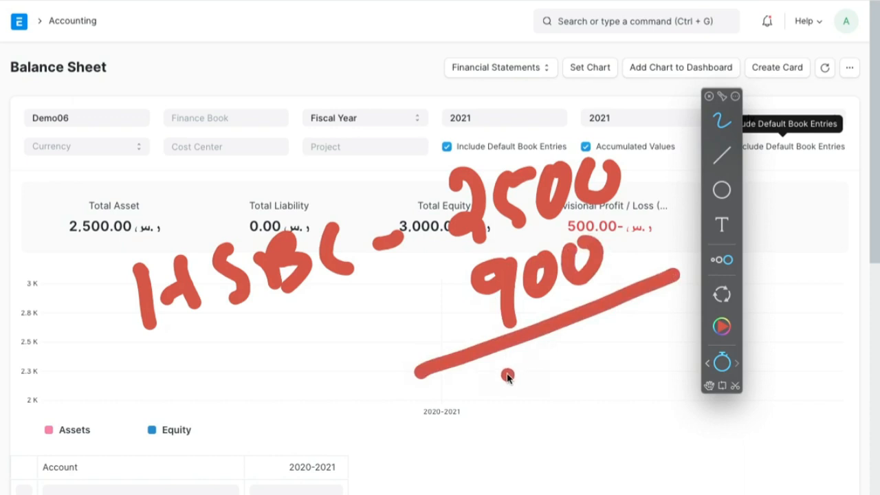
{"action": "left_click_drag", "start_coordinate": [504, 365], "coordinate": [512, 397]}
{"action": "left_click_drag", "start_coordinate": [546, 332], "coordinate": [552, 364]}
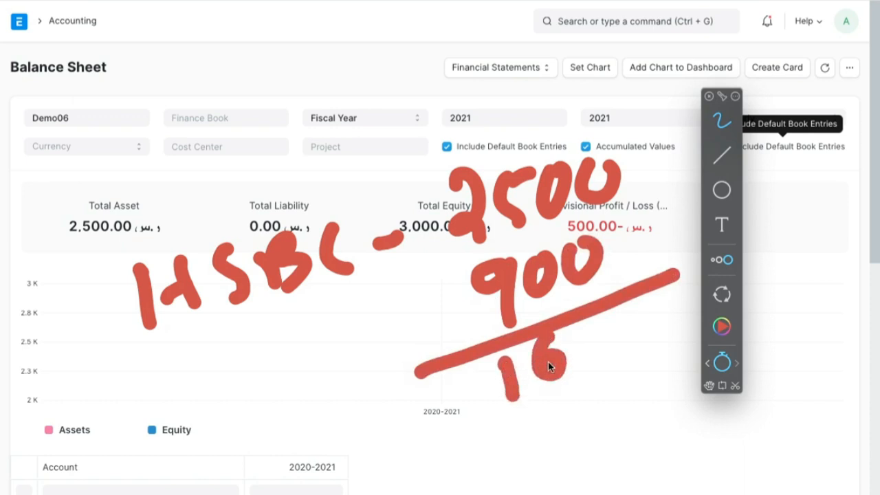
{"action": "mouse_move", "coordinate": [592, 337]}
{"action": "left_mouse_down"}
{"action": "mouse_move", "coordinate": [581, 364]}
{"action": "mouse_move", "coordinate": [609, 340]}
{"action": "mouse_move", "coordinate": [647, 347]}
{"action": "mouse_move", "coordinate": [631, 317]}
{"action": "left_mouse_up"}
{"action": "left_click", "coordinate": [627, 332]}
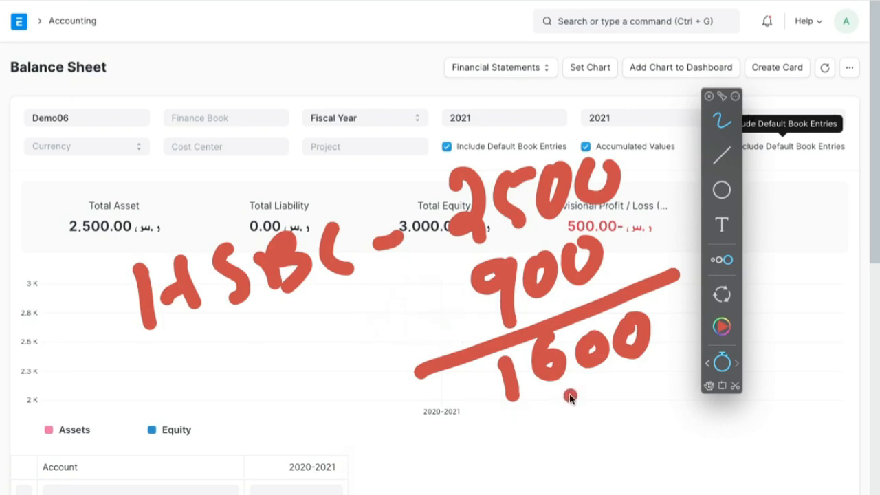
- Add "STOCK - 900" under the handwritten 1600, rule a line and write the total 2500
{"action": "left_click_drag", "start_coordinate": [570, 397], "coordinate": [585, 432]}
{"action": "mouse_move", "coordinate": [615, 389]}
{"action": "left_mouse_down"}
{"action": "mouse_move", "coordinate": [611, 399]}
{"action": "mouse_move", "coordinate": [623, 387]}
{"action": "mouse_move", "coordinate": [655, 395]}
{"action": "mouse_move", "coordinate": [648, 372]}
{"action": "left_mouse_up"}
{"action": "left_click_drag", "start_coordinate": [526, 429], "coordinate": [447, 455]}
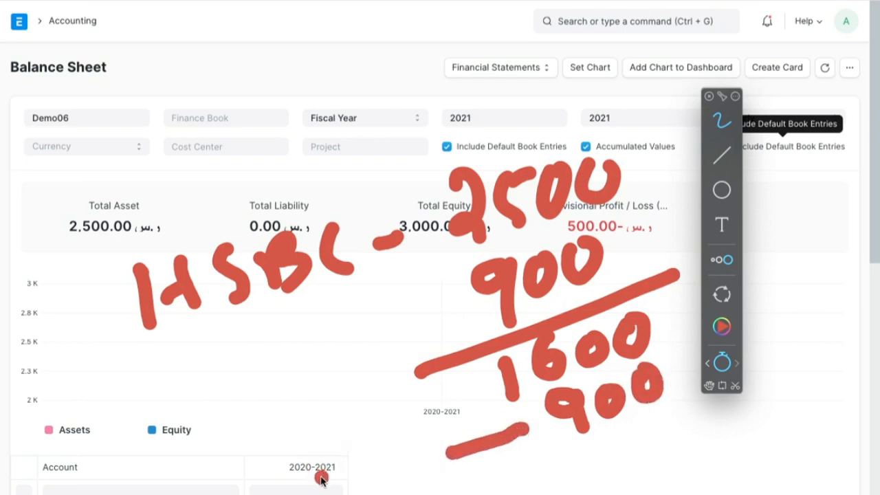
{"action": "mouse_move", "coordinate": [327, 460]}
{"action": "left_mouse_down"}
{"action": "mouse_move", "coordinate": [341, 468]}
{"action": "mouse_move", "coordinate": [322, 490]}
{"action": "left_mouse_up"}
{"action": "mouse_move", "coordinate": [360, 445]}
{"action": "left_mouse_down"}
{"action": "mouse_move", "coordinate": [366, 459]}
{"action": "mouse_move", "coordinate": [474, 460]}
{"action": "mouse_move", "coordinate": [701, 402]}
{"action": "left_mouse_up"}
{"action": "left_click_drag", "start_coordinate": [582, 473], "coordinate": [627, 491]}
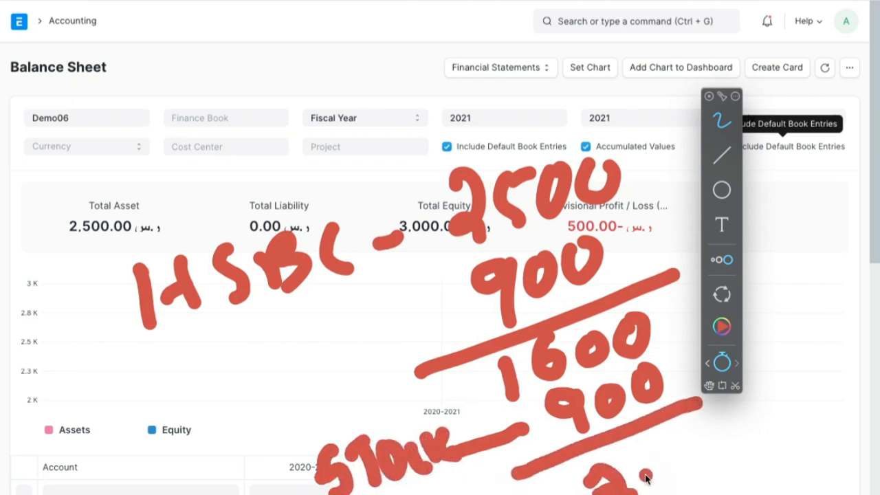
{"action": "mouse_move", "coordinate": [655, 445]}
{"action": "left_mouse_down"}
{"action": "mouse_move", "coordinate": [649, 492]}
{"action": "mouse_move", "coordinate": [664, 455]}
{"action": "mouse_move", "coordinate": [691, 447]}
{"action": "left_mouse_up"}
{"action": "left_click_drag", "start_coordinate": [708, 440], "coordinate": [732, 448]}
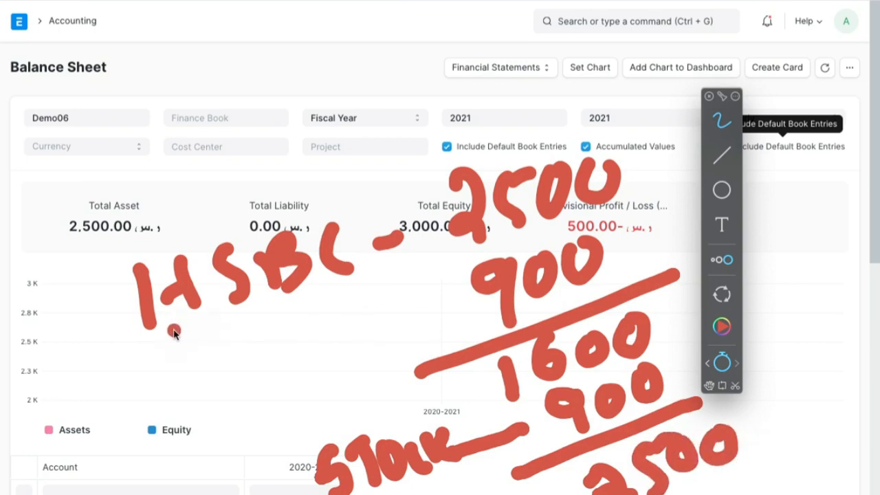
- Draw a double-headed arrow linking the handwritten HSBC and STOCK, and clear the annotations
{"action": "mouse_move", "coordinate": [177, 342]}
{"action": "left_mouse_down"}
{"action": "mouse_move", "coordinate": [169, 421]}
{"action": "mouse_move", "coordinate": [296, 440]}
{"action": "left_mouse_up"}
{"action": "left_click_drag", "start_coordinate": [258, 416], "coordinate": [263, 466]}
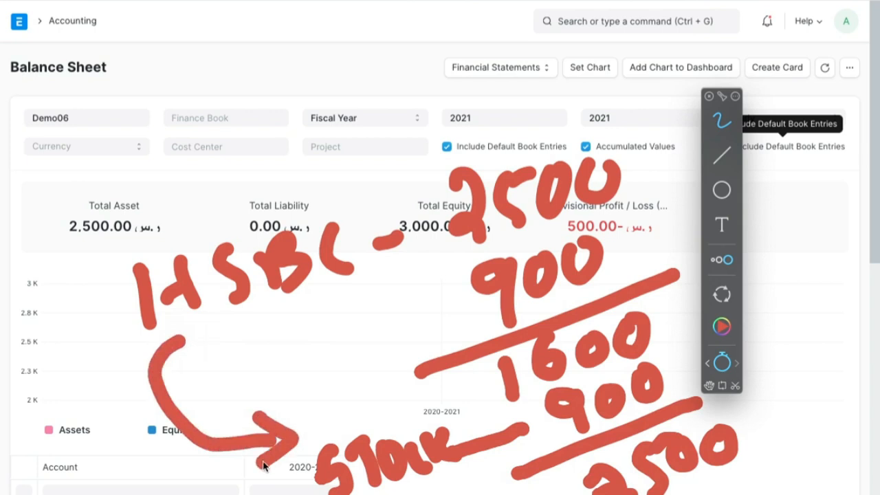
{"action": "left_click_drag", "start_coordinate": [200, 329], "coordinate": [200, 368]}
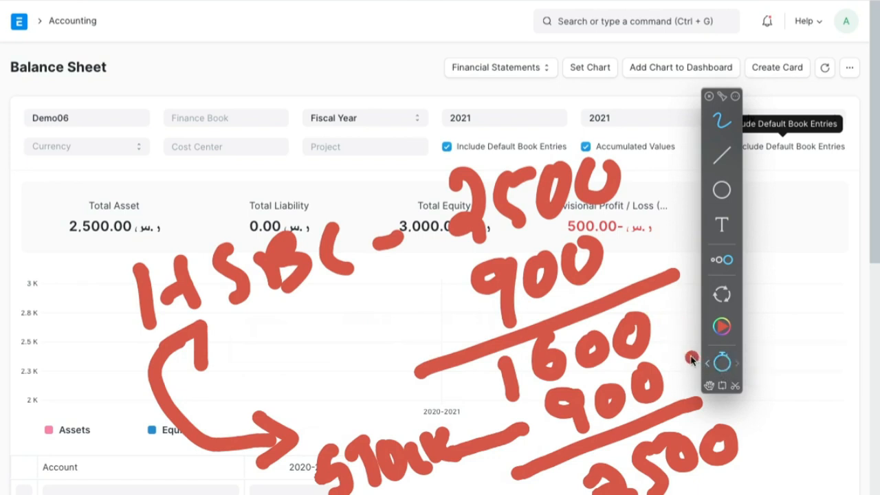
{"action": "mouse_move", "coordinate": [171, 217]}
{"action": "left_mouse_down"}
{"action": "mouse_move", "coordinate": [519, 105]}
{"action": "mouse_move", "coordinate": [642, 201]}
{"action": "mouse_move", "coordinate": [661, 432]}
{"action": "left_mouse_up"}
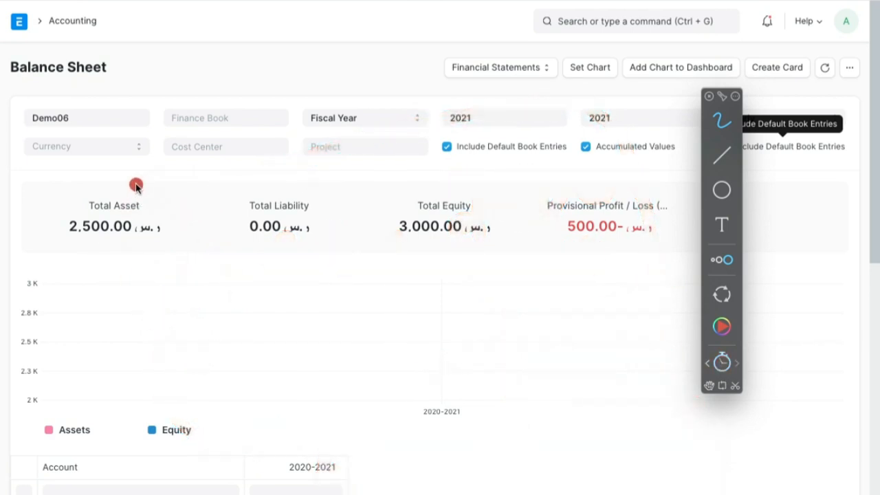
- Mark the Total Asset, Total Equity and Provisional Profit / Loss figures with the screen pen
{"action": "mouse_move", "coordinate": [137, 183]}
{"action": "left_mouse_down"}
{"action": "mouse_move", "coordinate": [38, 217]}
{"action": "mouse_move", "coordinate": [191, 222]}
{"action": "mouse_move", "coordinate": [92, 188]}
{"action": "left_mouse_up"}
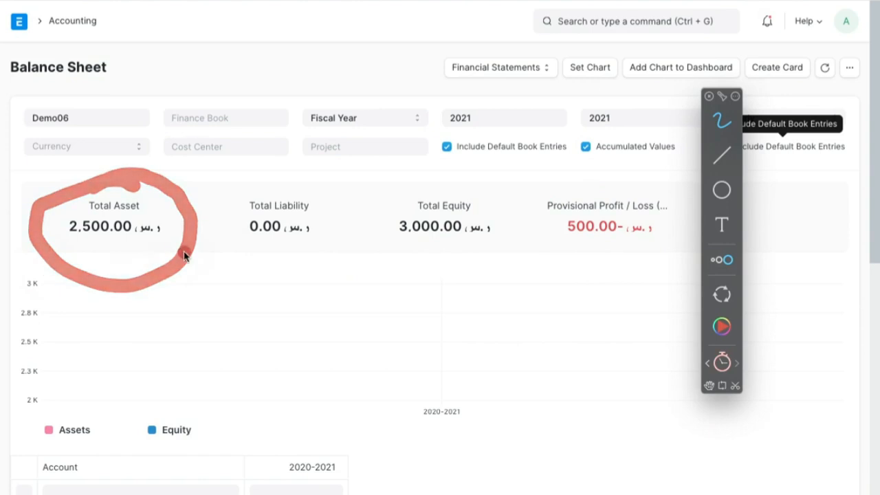
{"action": "mouse_move", "coordinate": [511, 188]}
{"action": "left_mouse_down"}
{"action": "mouse_move", "coordinate": [451, 172]}
{"action": "mouse_move", "coordinate": [418, 295]}
{"action": "mouse_move", "coordinate": [515, 185]}
{"action": "left_mouse_up"}
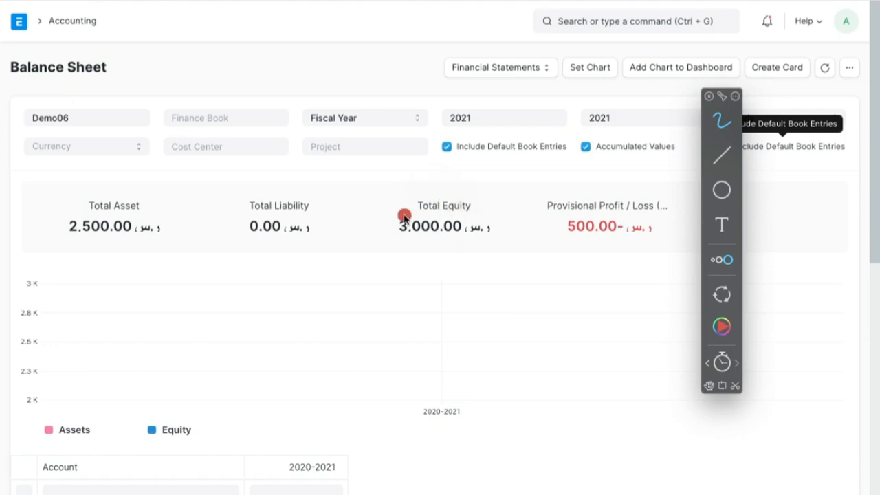
{"action": "mouse_move", "coordinate": [622, 171]}
{"action": "left_mouse_down"}
{"action": "mouse_move", "coordinate": [507, 212]}
{"action": "mouse_move", "coordinate": [666, 204]}
{"action": "mouse_move", "coordinate": [502, 194]}
{"action": "left_mouse_up"}
{"action": "mouse_move", "coordinate": [535, 195]}
{"action": "left_mouse_down"}
{"action": "mouse_move", "coordinate": [578, 199]}
{"action": "mouse_move", "coordinate": [559, 255]}
{"action": "mouse_move", "coordinate": [642, 204]}
{"action": "mouse_move", "coordinate": [547, 213]}
{"action": "left_mouse_up"}
- Switch the screen pen to non-fading ink and write "CHART" across the Balance Sheet summary
{"action": "mouse_move", "coordinate": [172, 305]}
{"action": "left_mouse_down"}
{"action": "mouse_move", "coordinate": [139, 339]}
{"action": "mouse_move", "coordinate": [129, 377]}
{"action": "left_mouse_up"}
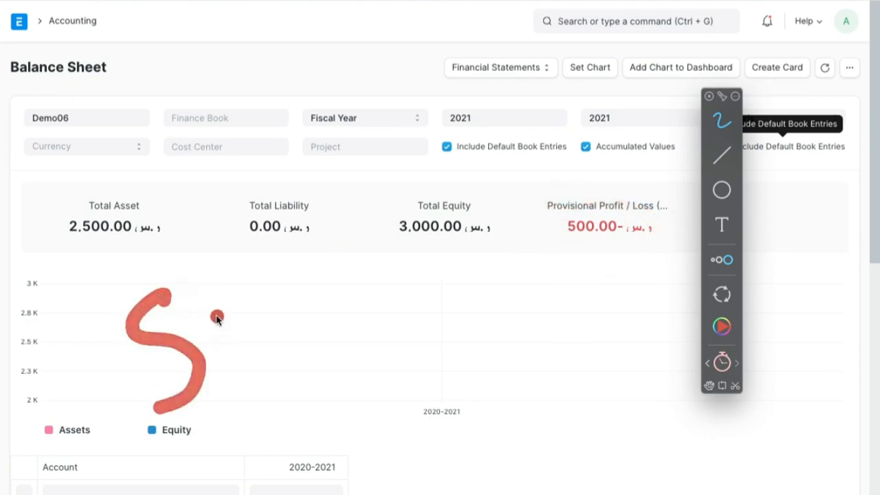
{"action": "left_click_drag", "start_coordinate": [239, 290], "coordinate": [294, 366]}
{"action": "left_click", "coordinate": [721, 364]}
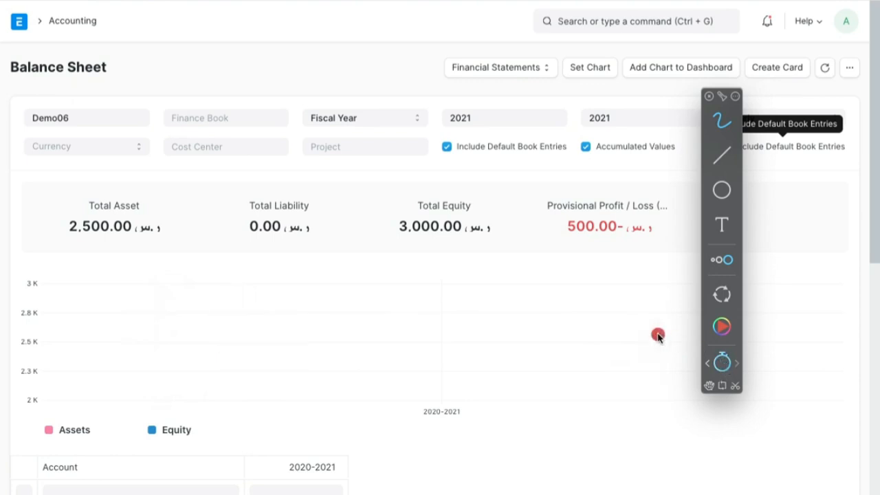
{"action": "left_click_drag", "start_coordinate": [168, 230], "coordinate": [186, 281]}
{"action": "left_click_drag", "start_coordinate": [195, 230], "coordinate": [205, 278]}
{"action": "left_click_drag", "start_coordinate": [240, 217], "coordinate": [246, 264]}
{"action": "mouse_move", "coordinate": [210, 249]}
{"action": "left_mouse_down"}
{"action": "mouse_move", "coordinate": [237, 237]}
{"action": "mouse_move", "coordinate": [310, 234]}
{"action": "mouse_move", "coordinate": [297, 222]}
{"action": "left_mouse_up"}
{"action": "mouse_move", "coordinate": [333, 234]}
{"action": "left_mouse_down"}
{"action": "mouse_move", "coordinate": [337, 196]}
{"action": "mouse_move", "coordinate": [385, 225]}
{"action": "left_mouse_up"}
{"action": "left_click_drag", "start_coordinate": [404, 167], "coordinate": [418, 209]}
{"action": "left_click_drag", "start_coordinate": [392, 165], "coordinate": [442, 148]}
- Write "BUYING" and "SELLING" below CHART, underline SELLING and draw an arrow pointing to it
{"action": "mouse_move", "coordinate": [235, 314]}
{"action": "left_mouse_down"}
{"action": "mouse_move", "coordinate": [289, 330]}
{"action": "mouse_move", "coordinate": [336, 330]}
{"action": "mouse_move", "coordinate": [381, 271]}
{"action": "mouse_move", "coordinate": [428, 320]}
{"action": "mouse_move", "coordinate": [486, 261]}
{"action": "mouse_move", "coordinate": [530, 289]}
{"action": "mouse_move", "coordinate": [565, 248]}
{"action": "left_mouse_up"}
{"action": "left_click_drag", "start_coordinate": [385, 368], "coordinate": [362, 433]}
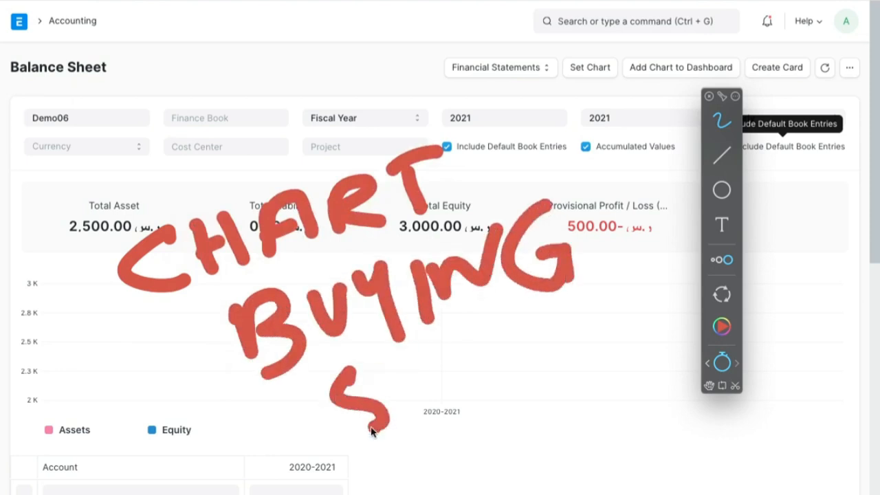
{"action": "left_click_drag", "start_coordinate": [414, 354], "coordinate": [447, 413]}
{"action": "left_click_drag", "start_coordinate": [405, 382], "coordinate": [433, 376]}
{"action": "mouse_move", "coordinate": [450, 350]}
{"action": "left_mouse_down"}
{"action": "mouse_move", "coordinate": [443, 385]}
{"action": "mouse_move", "coordinate": [499, 375]}
{"action": "left_mouse_up"}
{"action": "mouse_move", "coordinate": [480, 344]}
{"action": "left_mouse_down"}
{"action": "mouse_move", "coordinate": [492, 352]}
{"action": "mouse_move", "coordinate": [540, 323]}
{"action": "mouse_move", "coordinate": [607, 313]}
{"action": "mouse_move", "coordinate": [660, 267]}
{"action": "mouse_move", "coordinate": [658, 315]}
{"action": "left_mouse_up"}
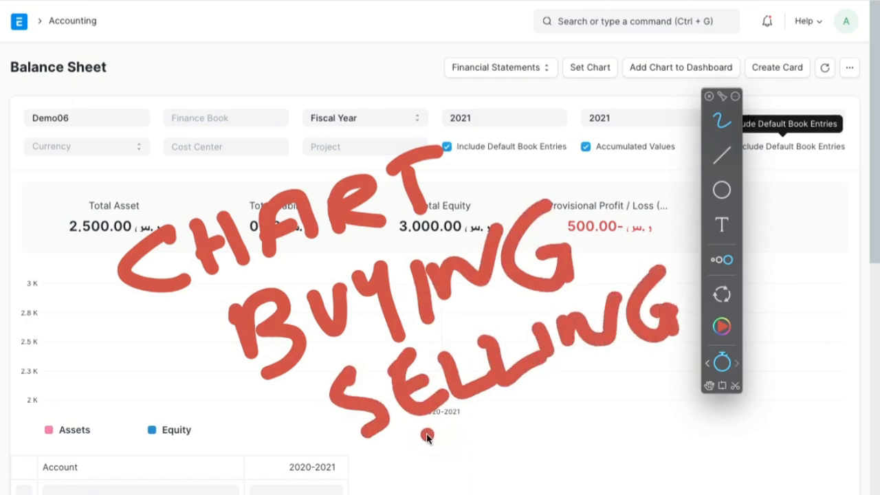
{"action": "left_click_drag", "start_coordinate": [427, 437], "coordinate": [633, 352]}
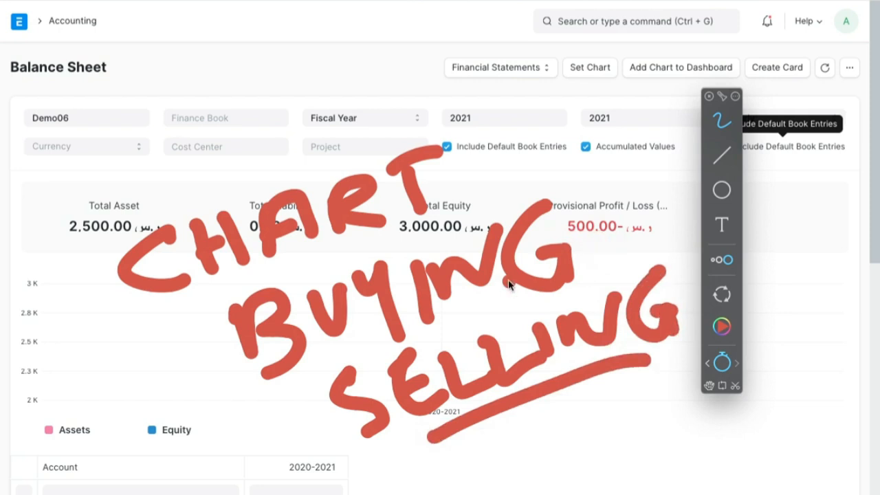
{"action": "mouse_move", "coordinate": [255, 455]}
{"action": "left_mouse_down"}
{"action": "mouse_move", "coordinate": [316, 427]}
{"action": "mouse_move", "coordinate": [309, 471]}
{"action": "left_mouse_up"}
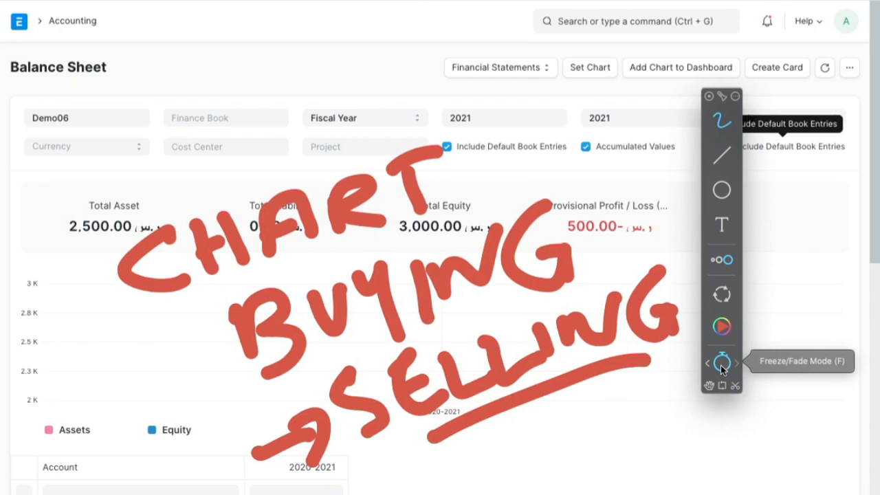
{"action": "key", "text": "super+Tab"}
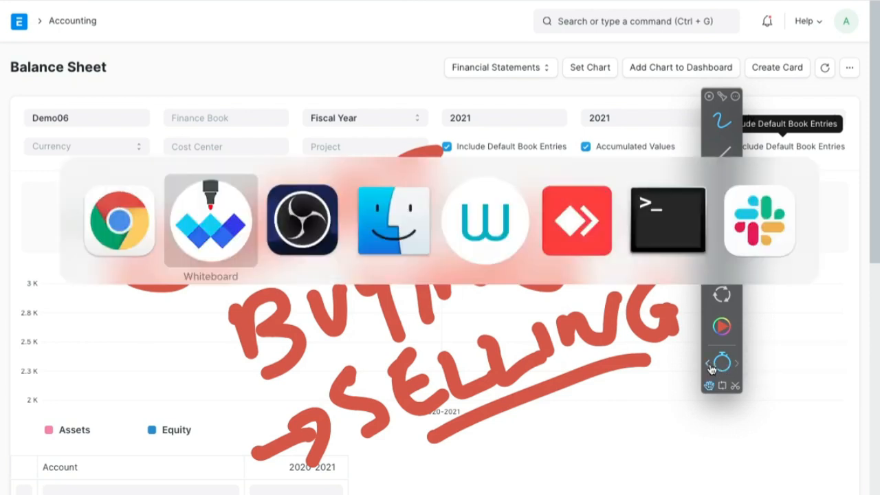
{"action": "key", "text": "super+Tab"}
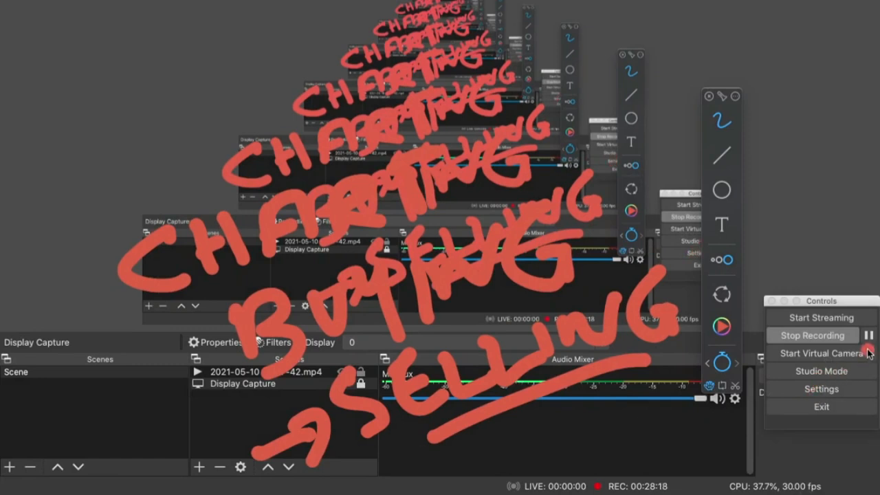